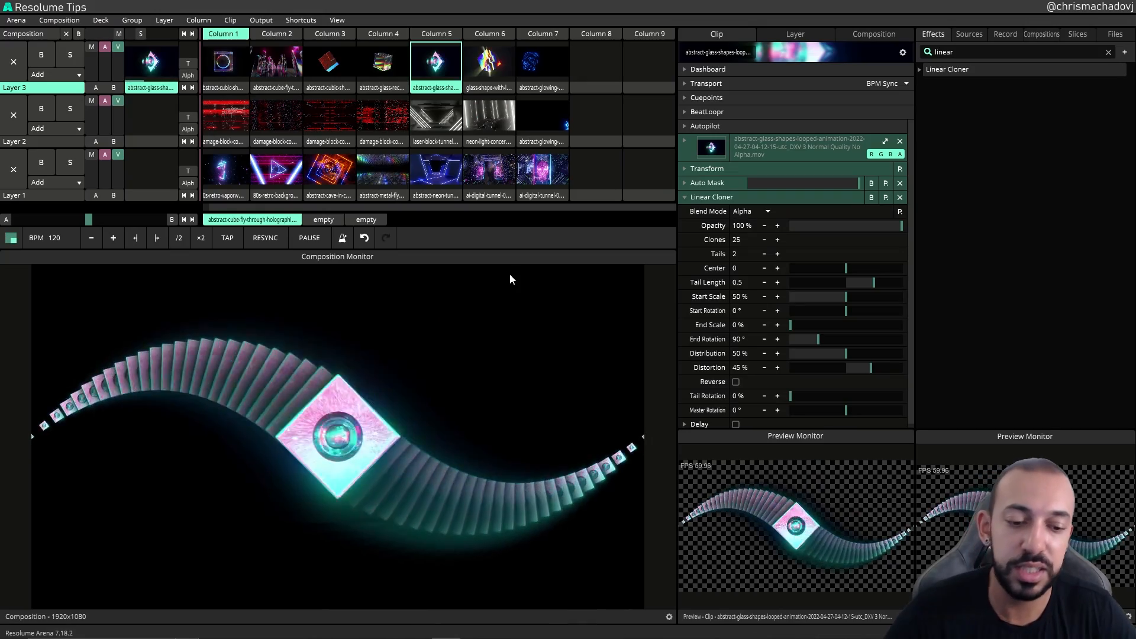
{"action": "scroll", "coordinate": [718, 285], "scroll_direction": "down", "scroll_amount": 1}
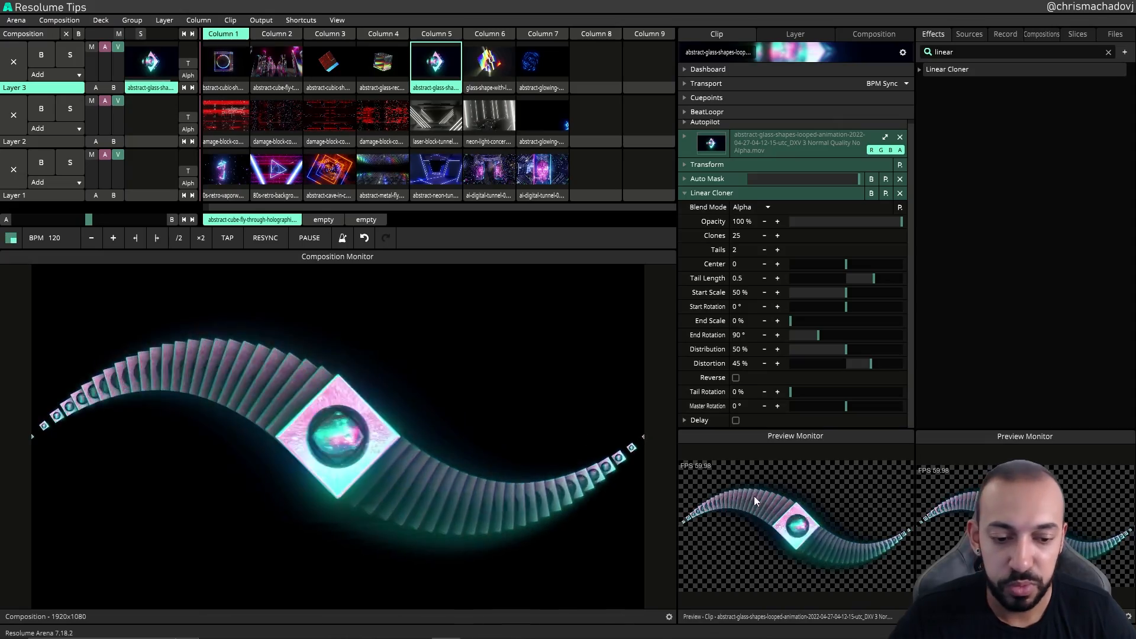
{"action": "key", "text": "ctrl"}
{"action": "key", "text": "ctrl"}
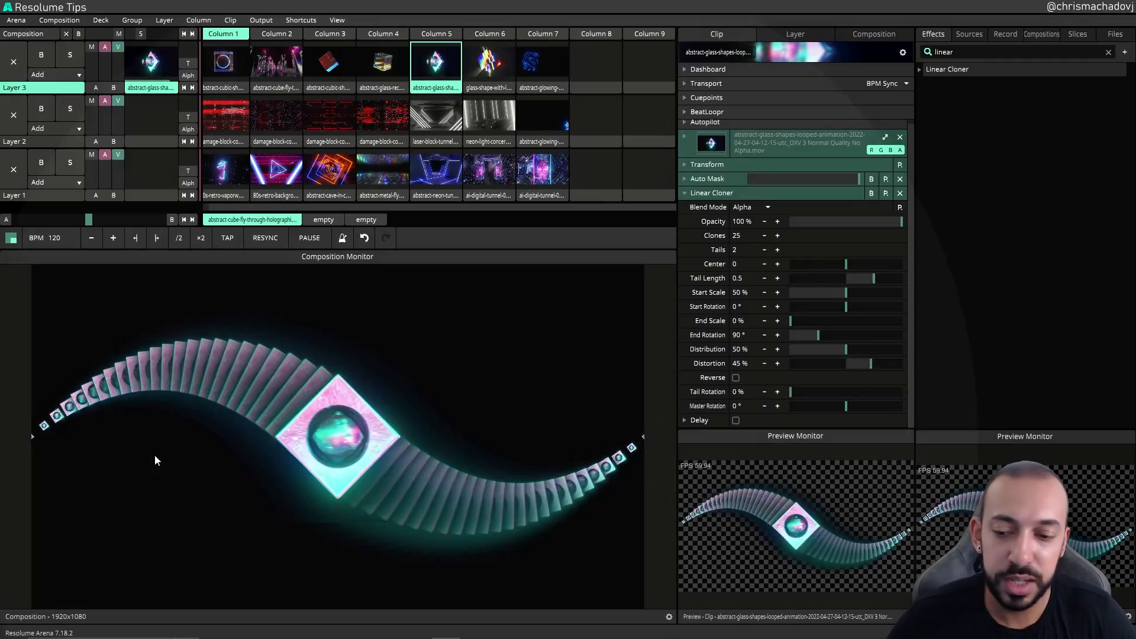
{"action": "key", "text": "ctrl"}
{"action": "key", "text": "ctrl"}
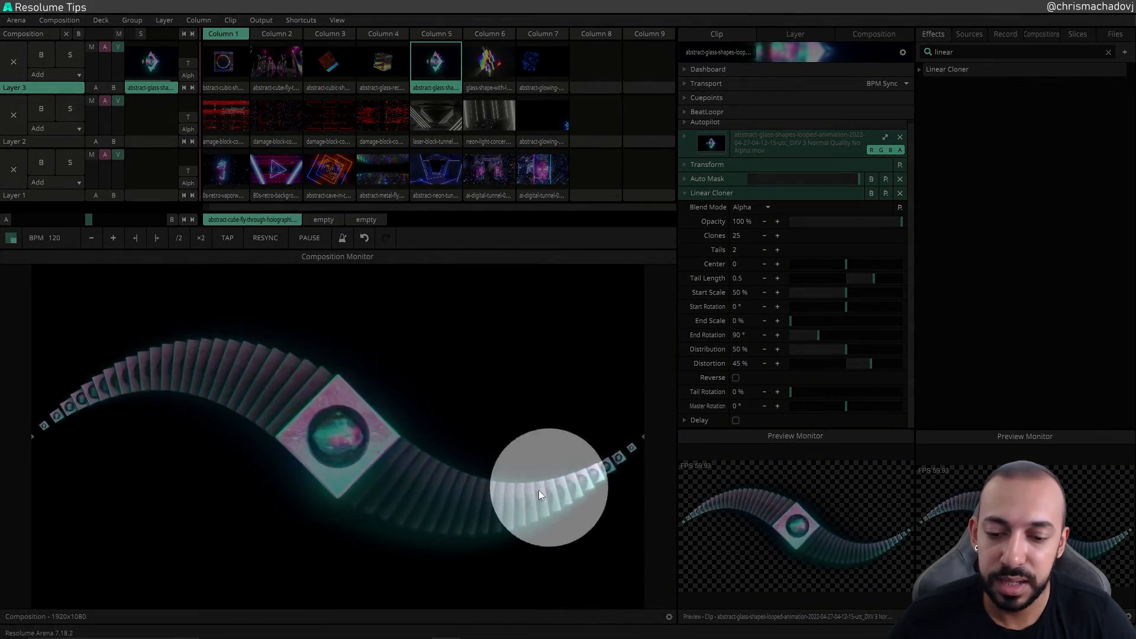
{"action": "key", "text": "ctrl"}
{"action": "key", "text": "ctrl"}
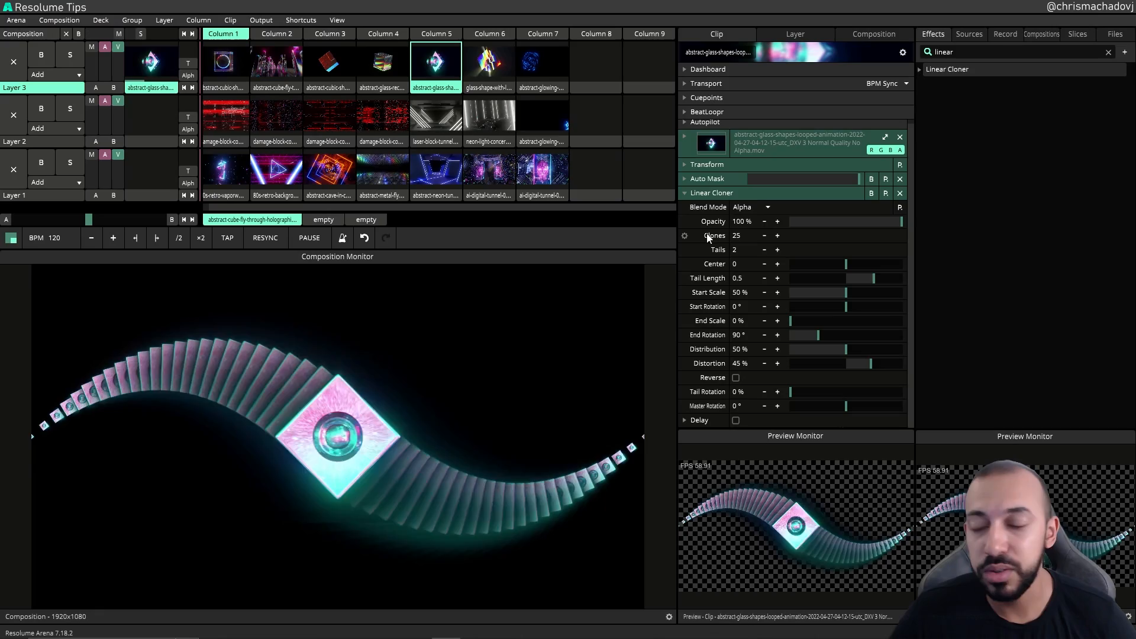
Step: Set the Linear Cloner's Clones value to 10
{"action": "left_click", "coordinate": [708, 236]}
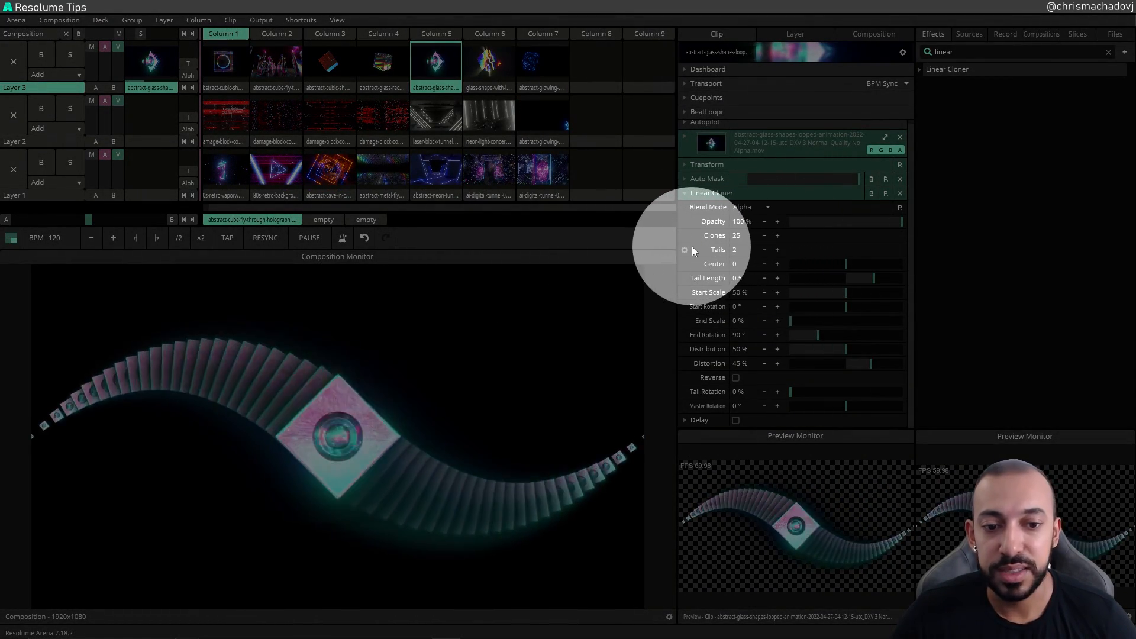
{"action": "left_click", "coordinate": [777, 236]}
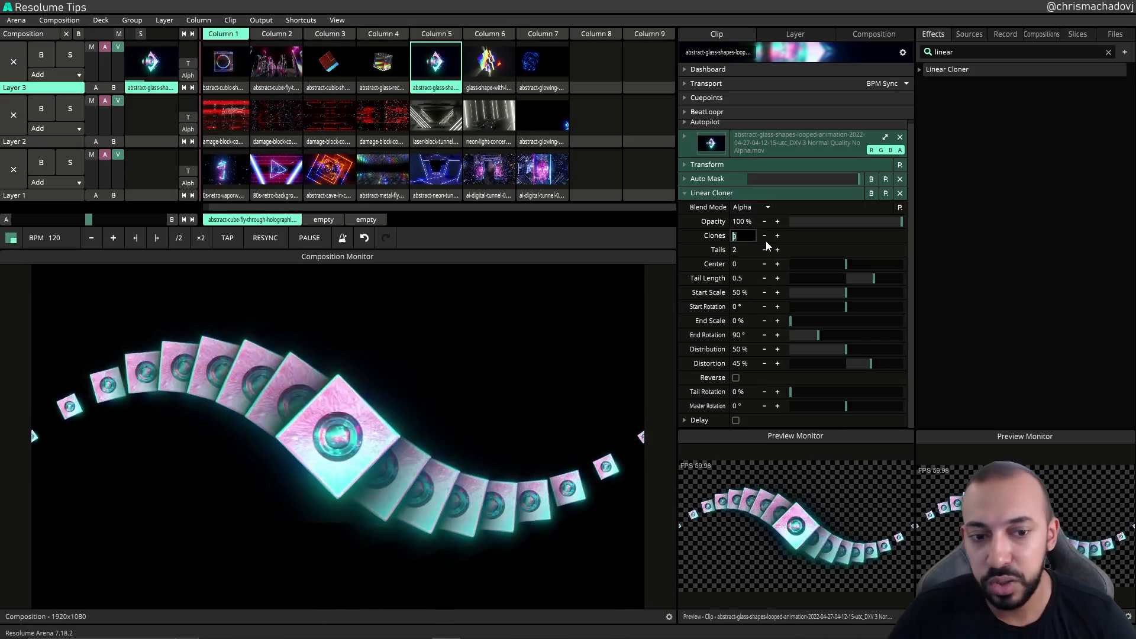
{"action": "type", "text": "10"}
{"action": "key", "text": "Return"}
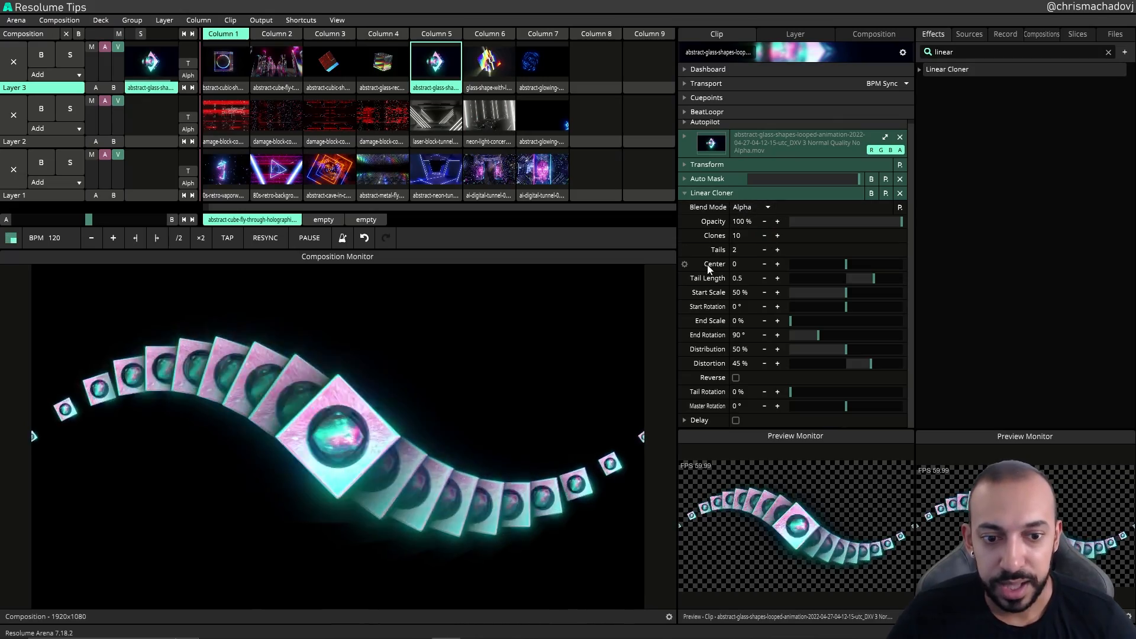
Step: Set the Linear Cloner's Tails count to 4
{"action": "type", "text": "2"}
{"action": "key", "text": "Return"}
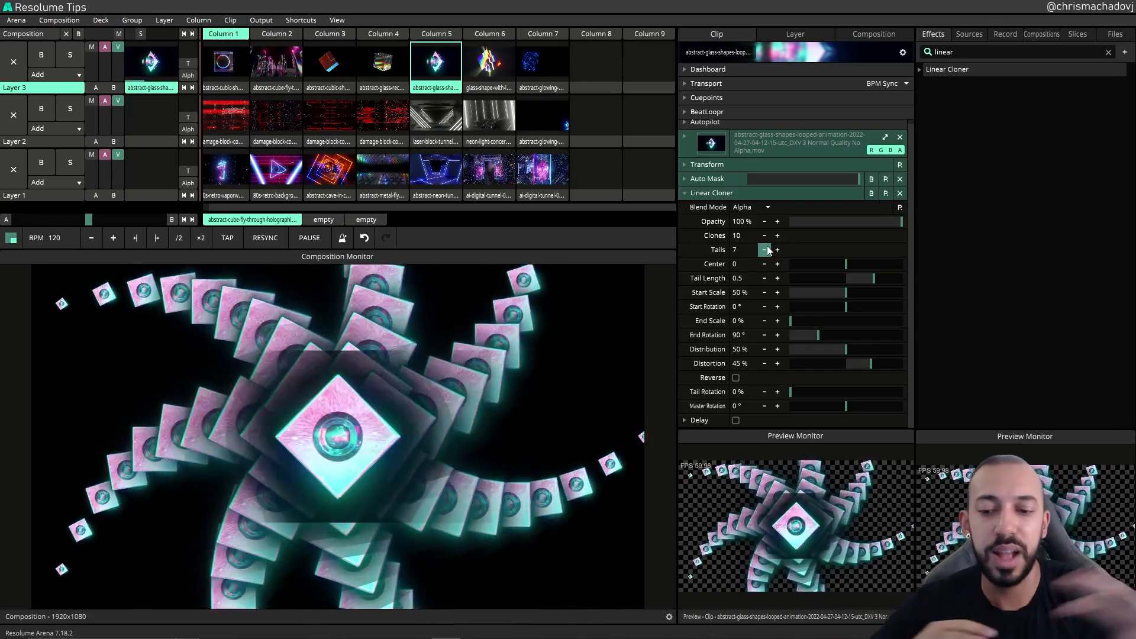
{"action": "left_click", "coordinate": [778, 250]}
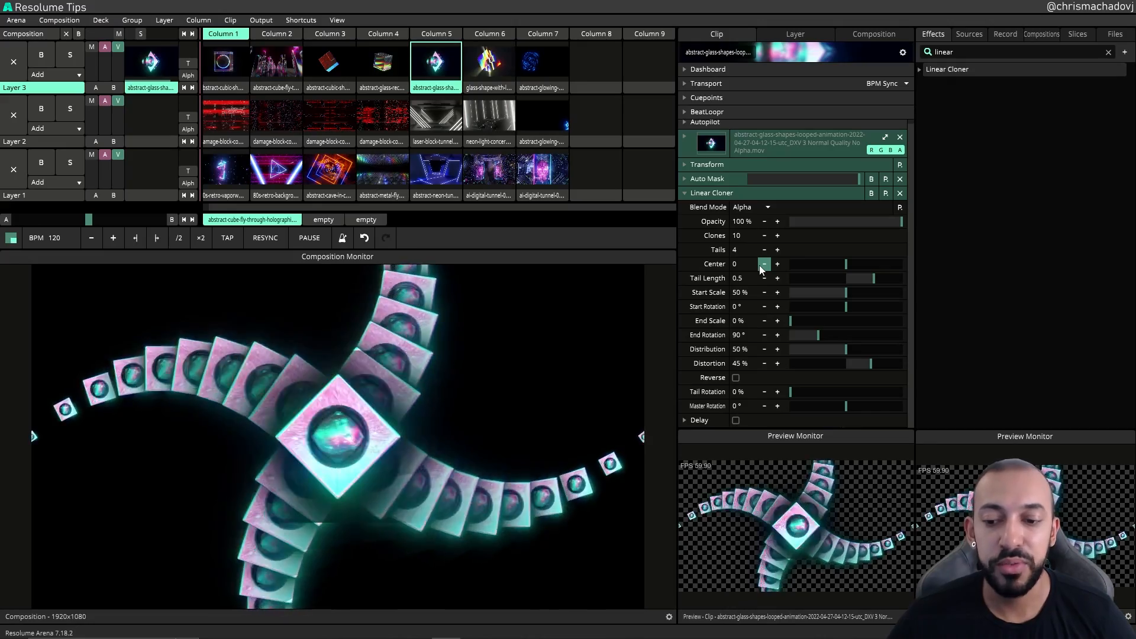
{"action": "left_click_drag", "start_coordinate": [762, 268], "coordinate": [709, 278]}
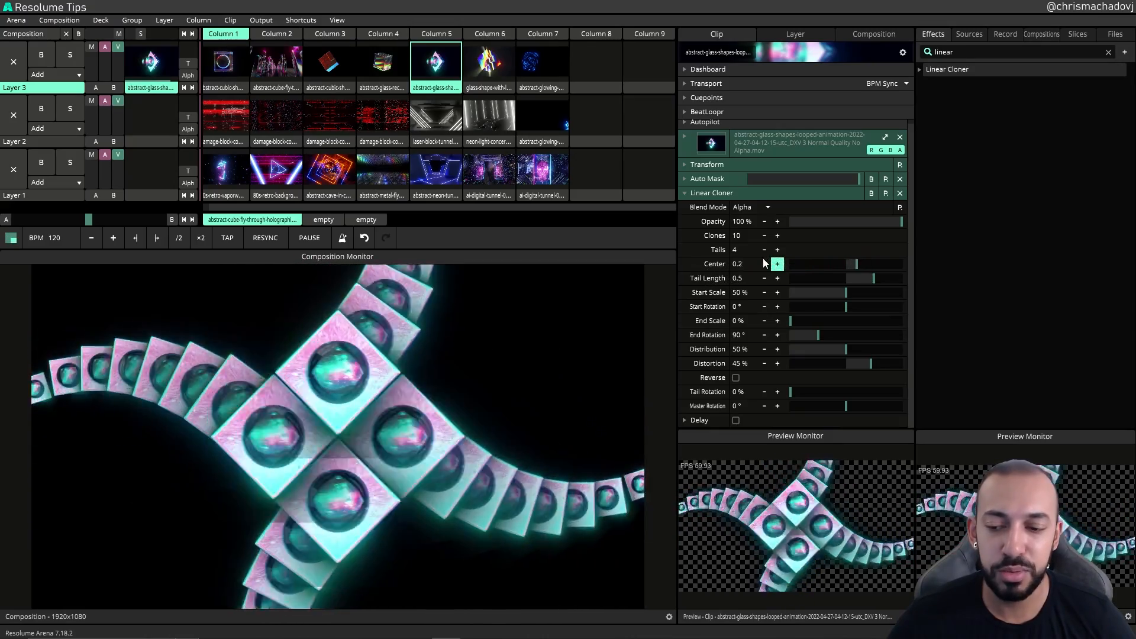
{"action": "mouse_move", "coordinate": [691, 262]}
{"action": "left_mouse_down"}
{"action": "mouse_move", "coordinate": [736, 255]}
{"action": "mouse_move", "coordinate": [725, 260]}
{"action": "left_mouse_up"}
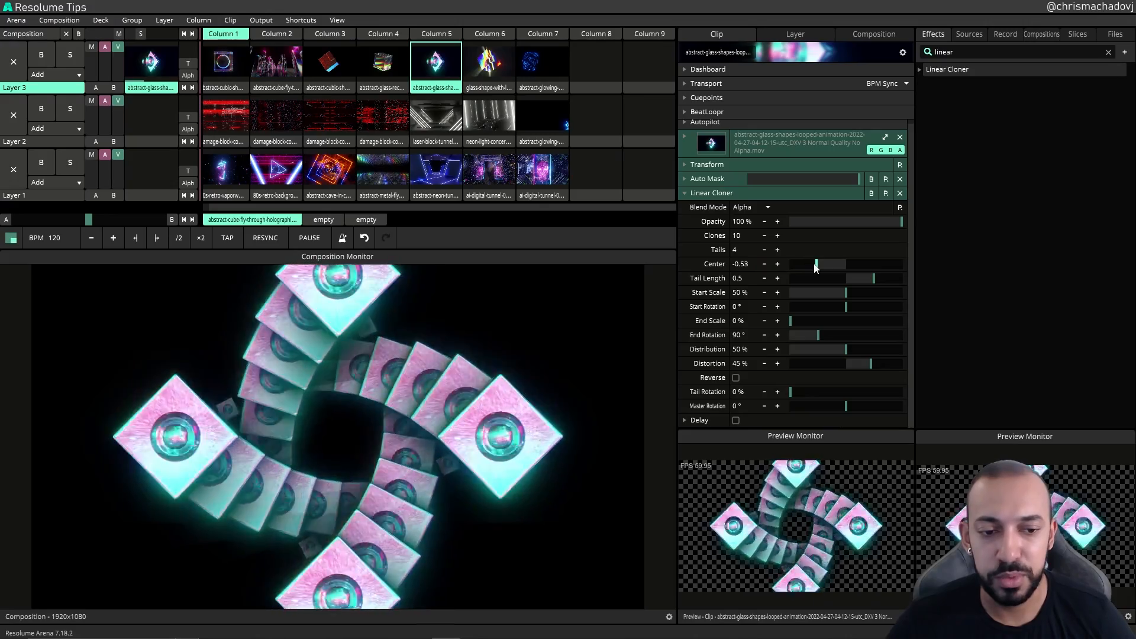
{"action": "double_click", "coordinate": [863, 264]}
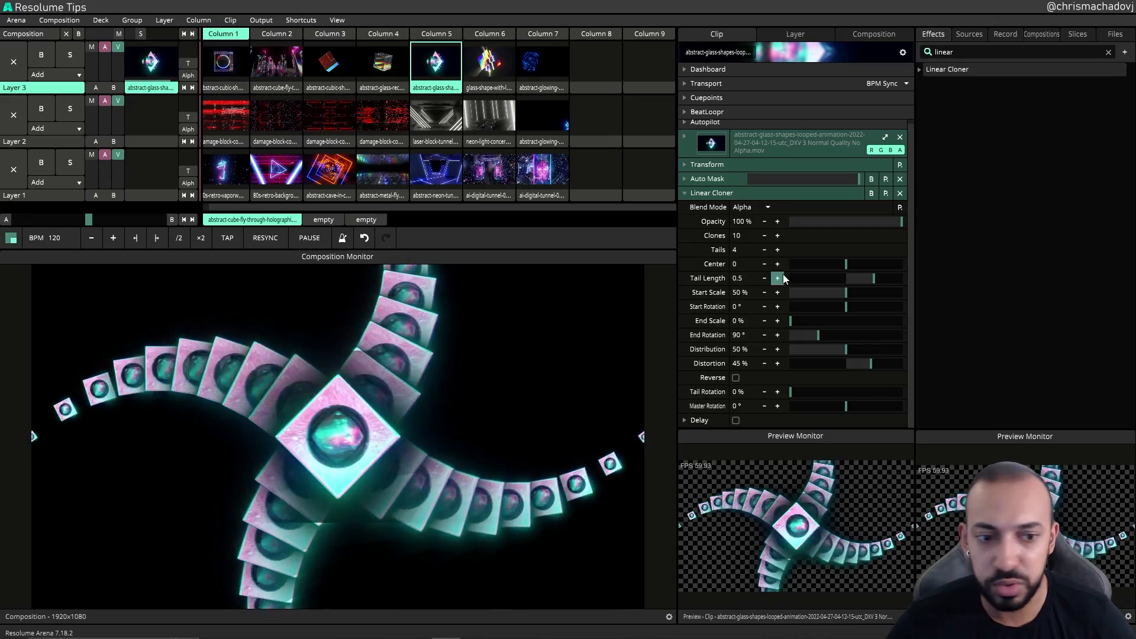
Step: Set the Linear Cloner's Tail Length to about 0.47
{"action": "left_click_drag", "start_coordinate": [874, 278], "coordinate": [849, 283]}
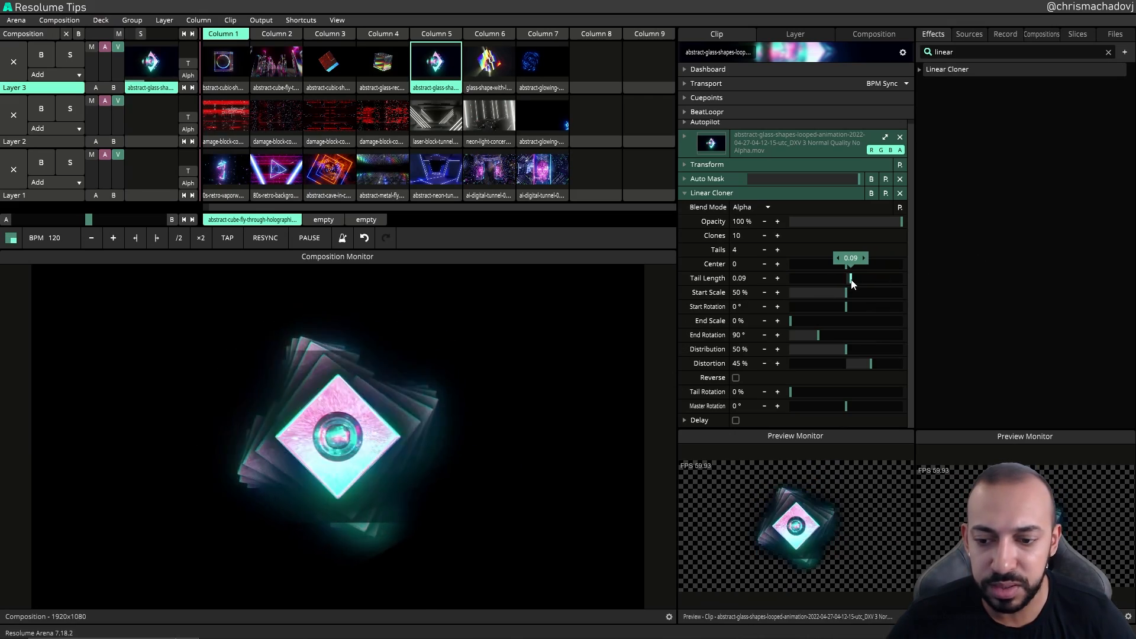
{"action": "double_click", "coordinate": [849, 279]}
{"action": "left_click", "coordinate": [871, 258]}
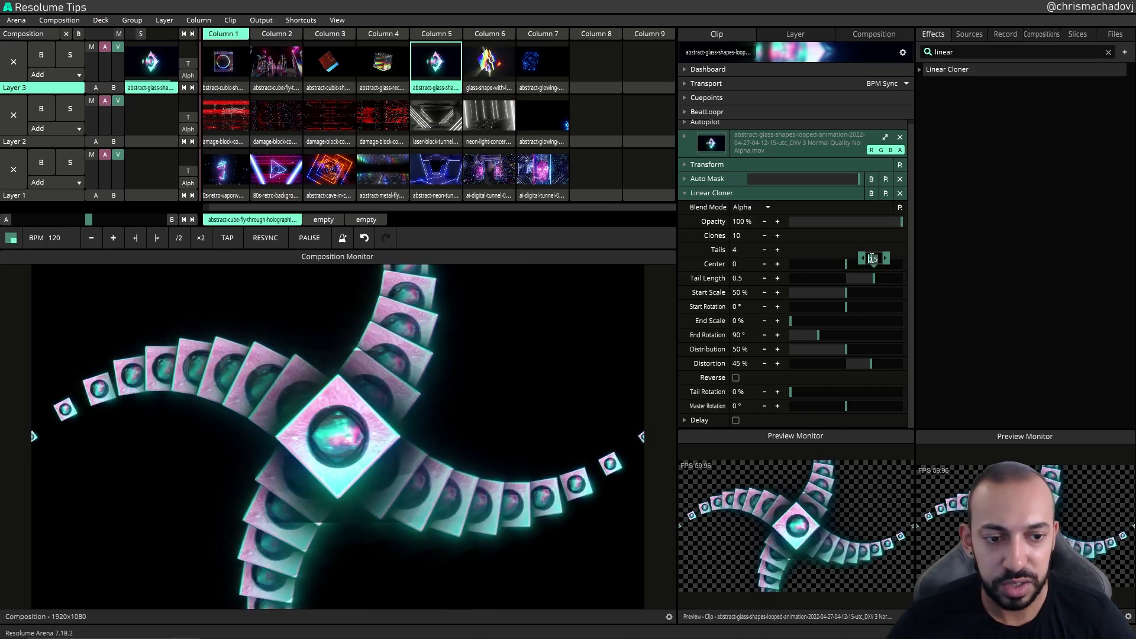
{"action": "type", "text": "0"}
{"action": "key", "text": "Return"}
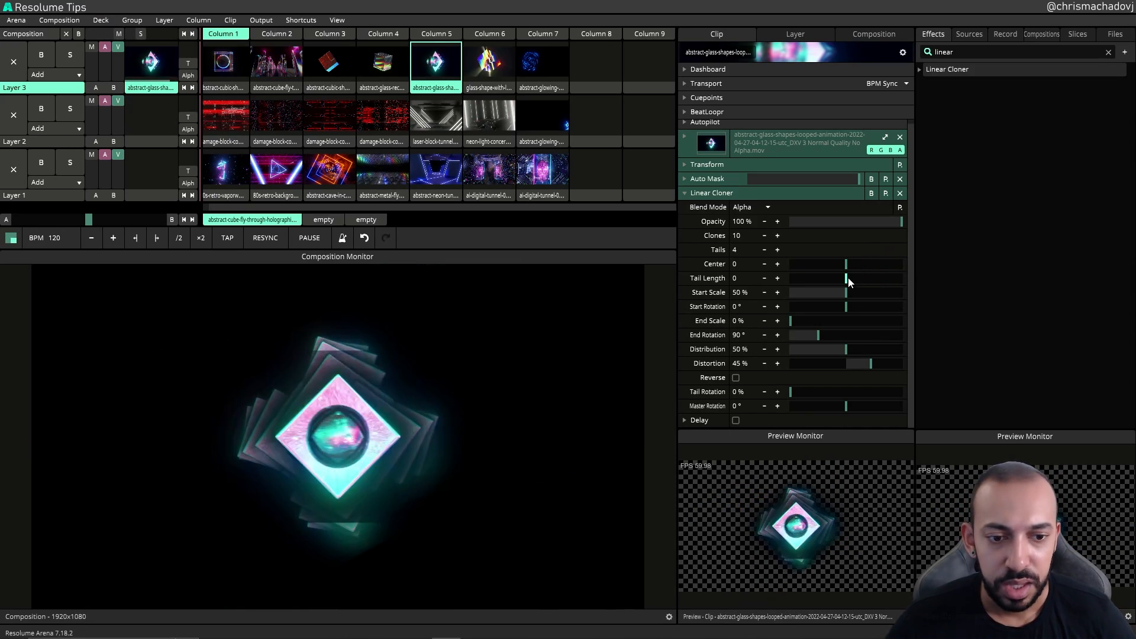
{"action": "mouse_move", "coordinate": [847, 277]}
{"action": "left_mouse_down"}
{"action": "mouse_move", "coordinate": [921, 270]}
{"action": "mouse_move", "coordinate": [850, 290]}
{"action": "mouse_move", "coordinate": [902, 284]}
{"action": "mouse_move", "coordinate": [873, 286]}
{"action": "left_mouse_up"}
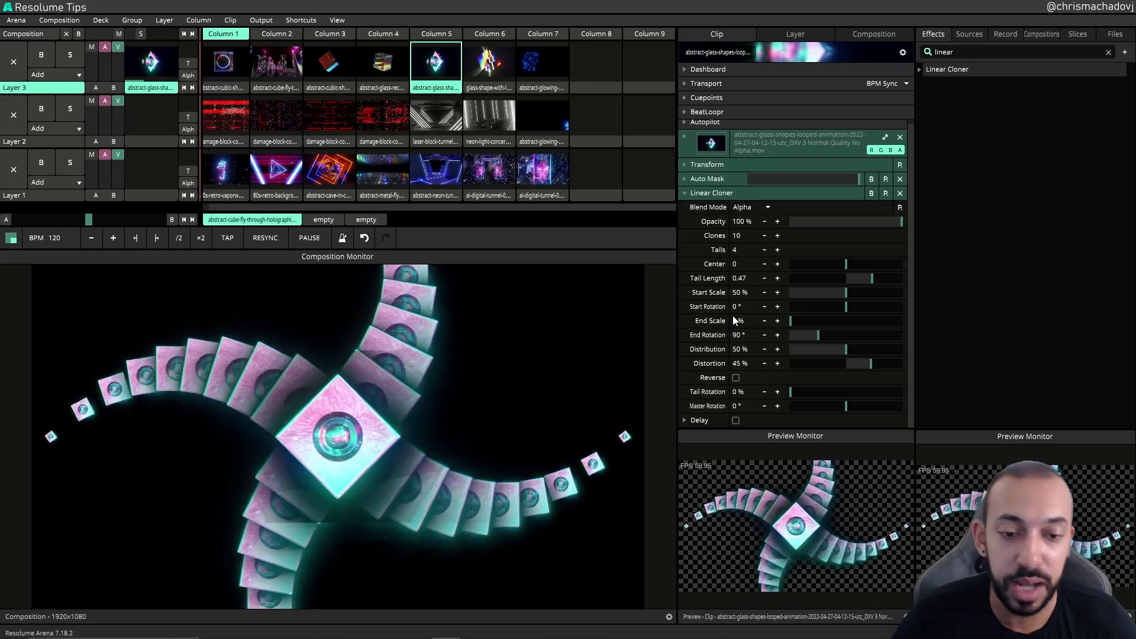
Step: Raise the Linear Cloner's Start Scale to about 58%
{"action": "mouse_move", "coordinate": [823, 293]}
{"action": "left_mouse_down"}
{"action": "mouse_move", "coordinate": [931, 292]}
{"action": "mouse_move", "coordinate": [786, 312]}
{"action": "mouse_move", "coordinate": [846, 286]}
{"action": "mouse_move", "coordinate": [902, 298]}
{"action": "mouse_move", "coordinate": [858, 304]}
{"action": "left_mouse_up"}
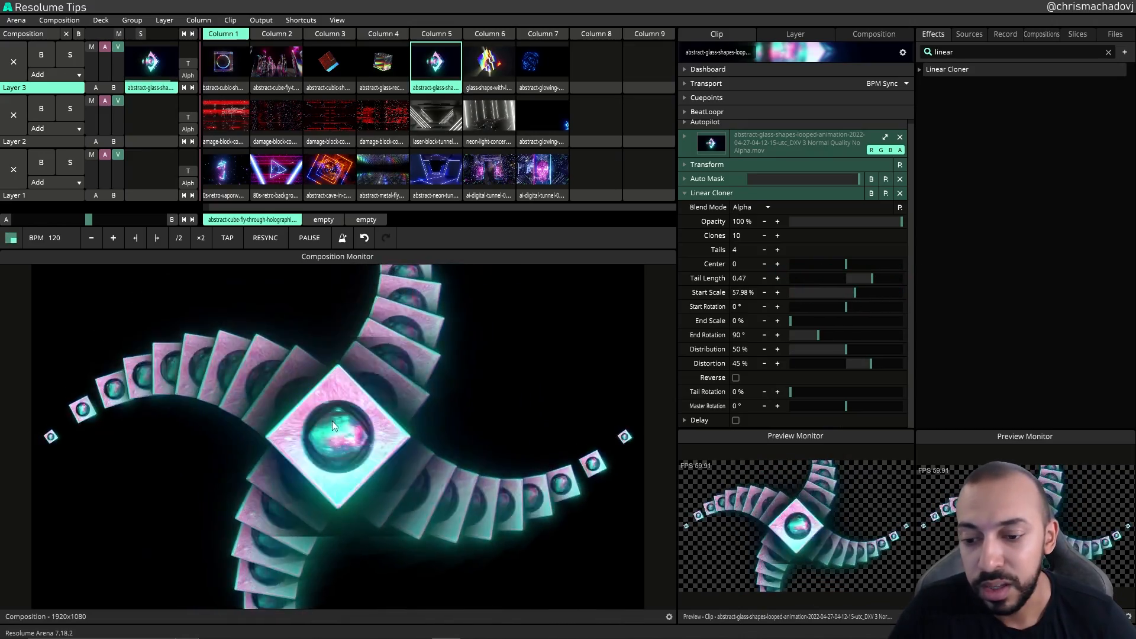
{"action": "left_click", "coordinate": [341, 442]}
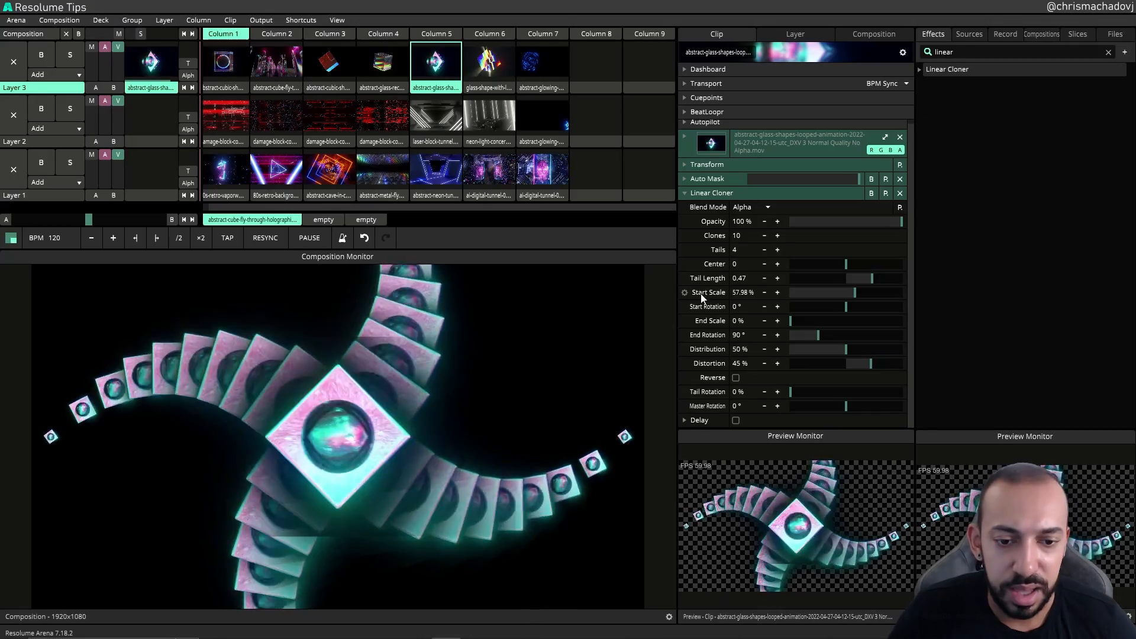
Step: Set the Start Rotation to about 84°, scrubbing the clip's playback position in Transport to preview it
{"action": "left_click_drag", "start_coordinate": [851, 301], "coordinate": [813, 321]}
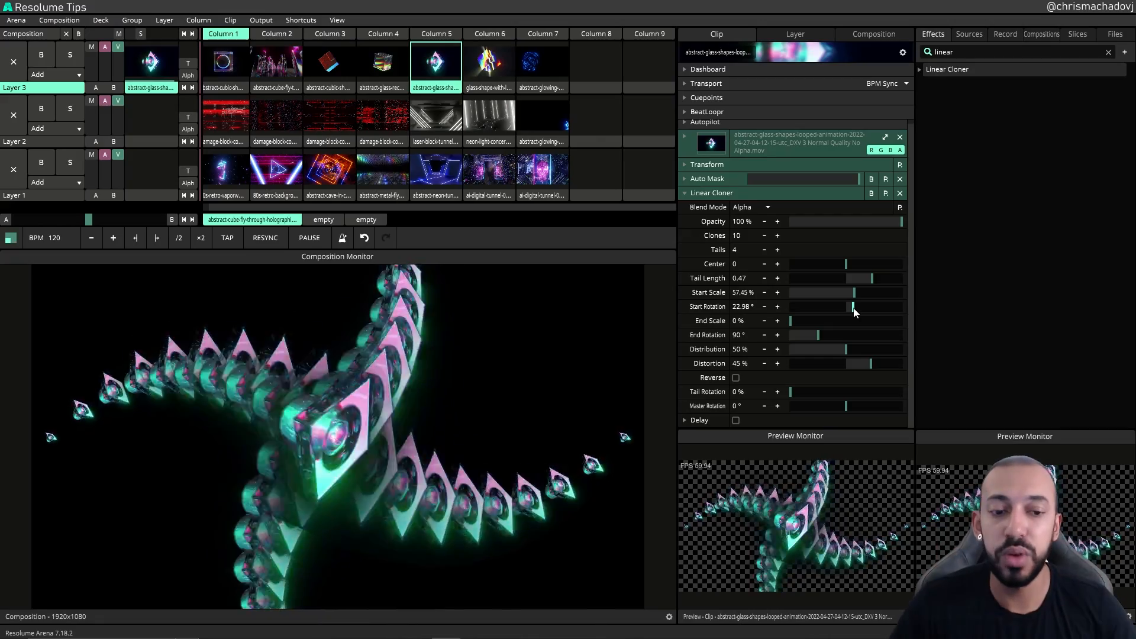
{"action": "left_click_drag", "start_coordinate": [881, 307], "coordinate": [845, 306]}
{"action": "left_click", "coordinate": [693, 83]}
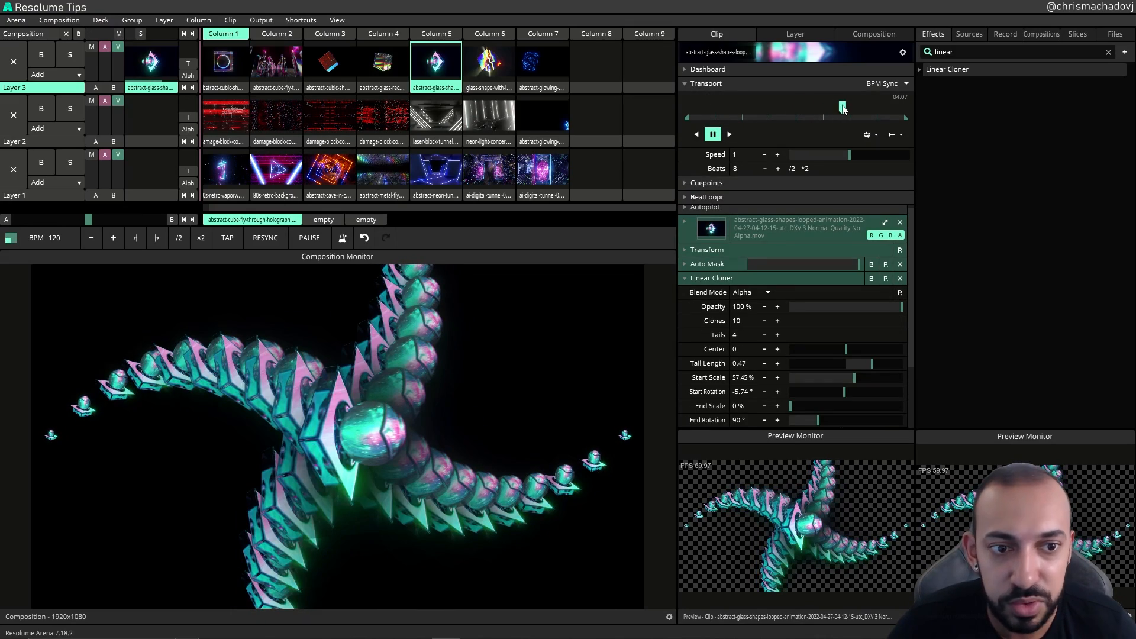
{"action": "left_click_drag", "start_coordinate": [842, 107], "coordinate": [820, 107]}
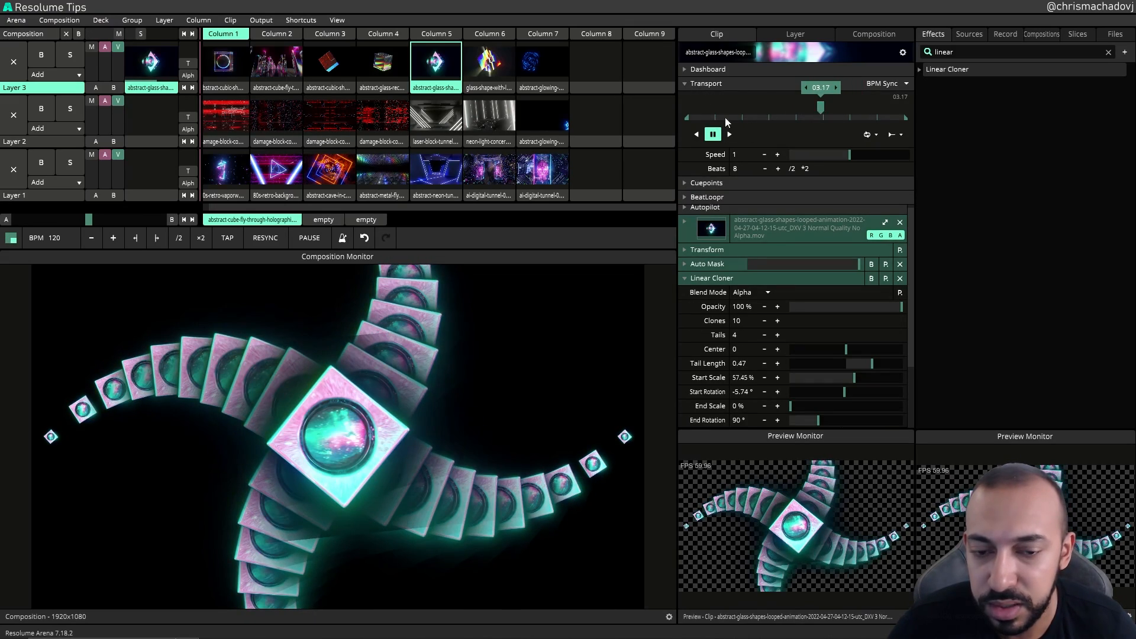
{"action": "left_click", "coordinate": [692, 84]}
{"action": "left_click_drag", "start_coordinate": [839, 309], "coordinate": [873, 307]}
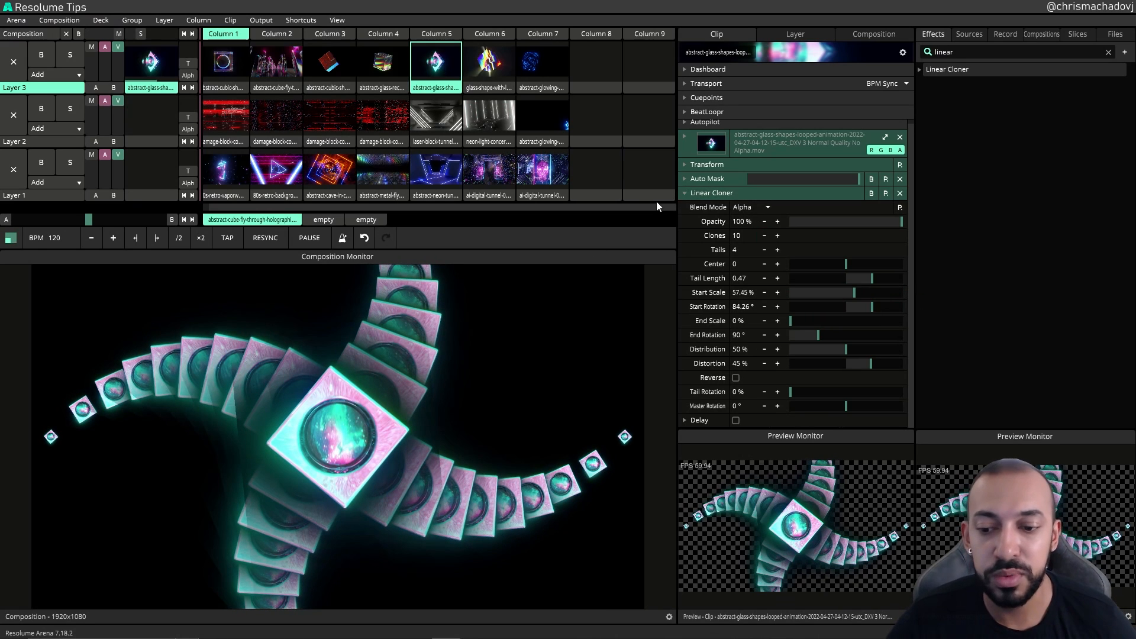
Step: Lower the Auto Mask contrast to 0.6, toggling the mask's bypass to compare the result
{"action": "left_click", "coordinate": [691, 180]}
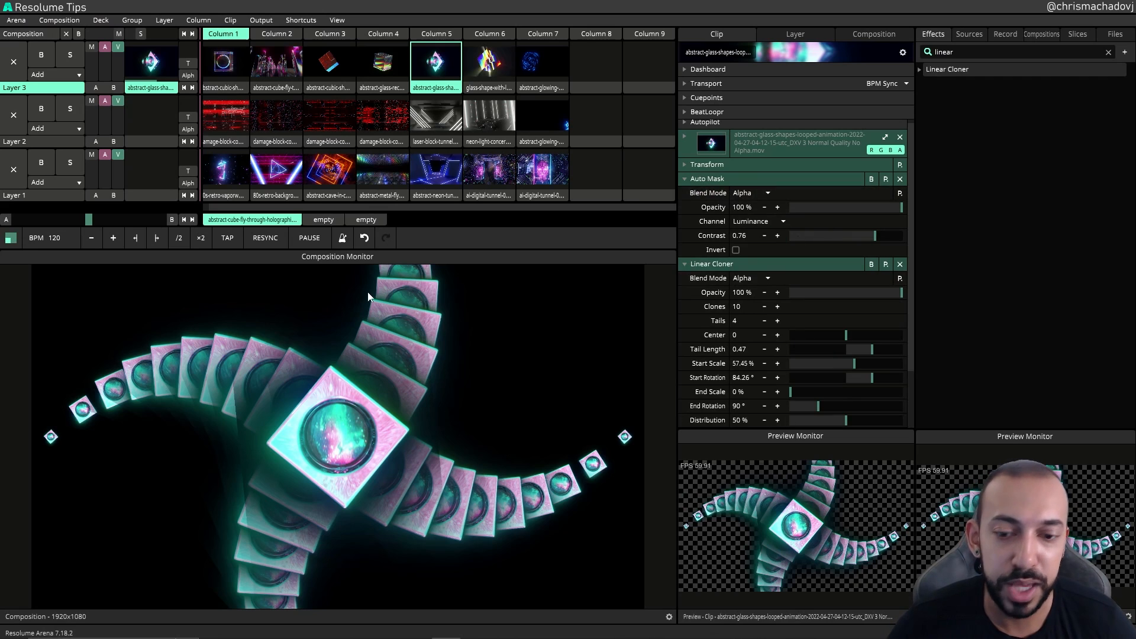
{"action": "left_click_drag", "start_coordinate": [859, 242], "coordinate": [872, 195]}
{"action": "left_click", "coordinate": [871, 179]}
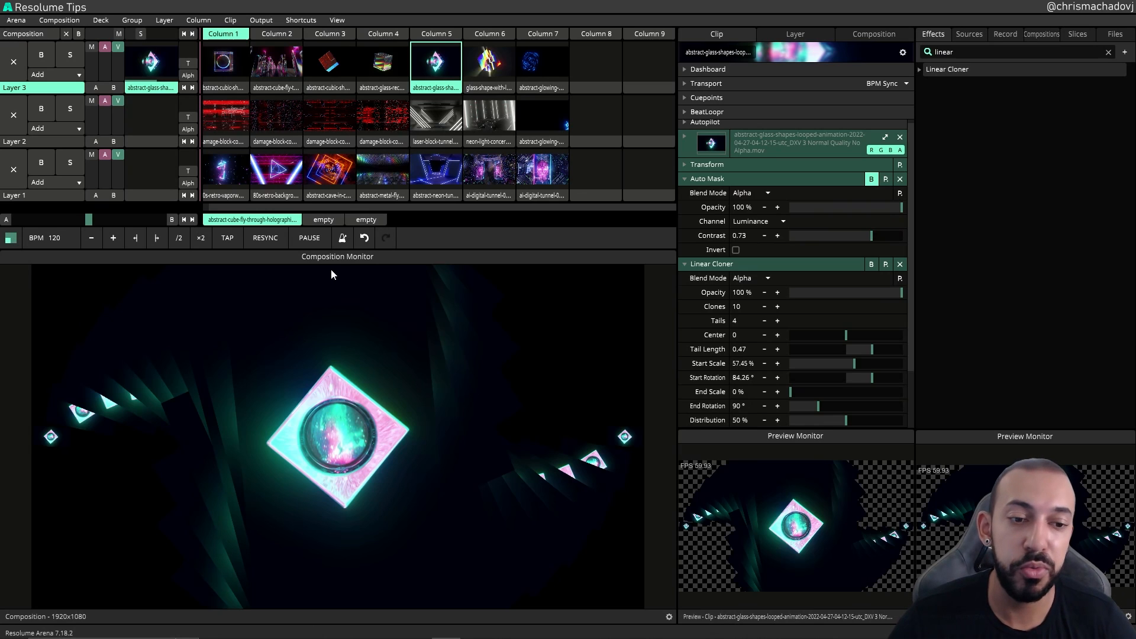
{"action": "left_click", "coordinate": [871, 179]}
{"action": "left_click_drag", "start_coordinate": [871, 236], "coordinate": [856, 236]}
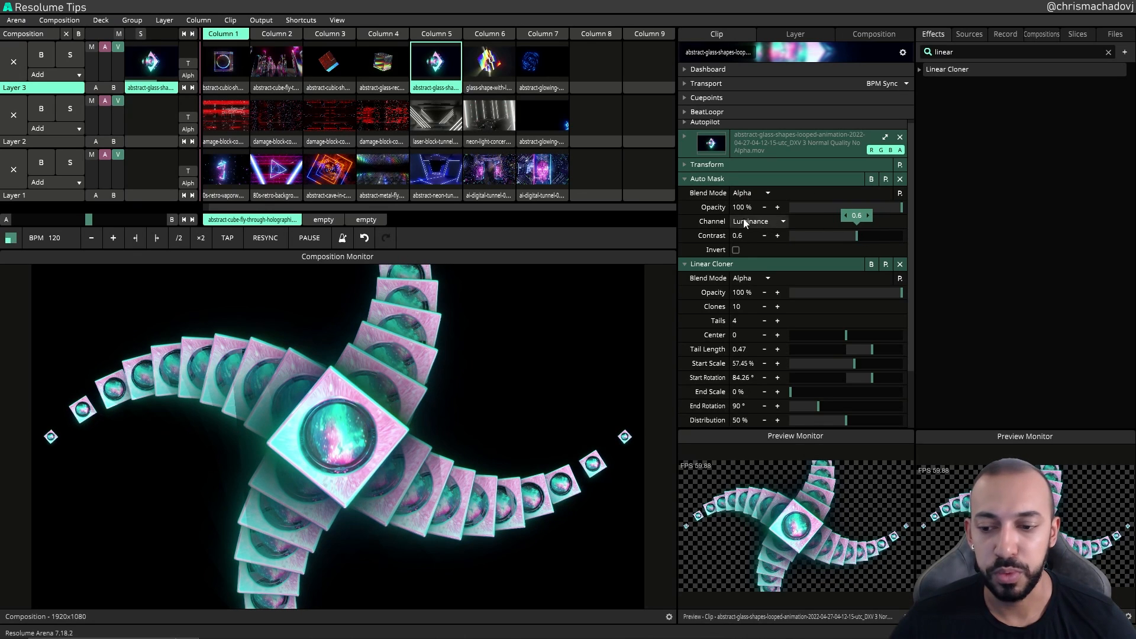
{"action": "left_click", "coordinate": [685, 180]}
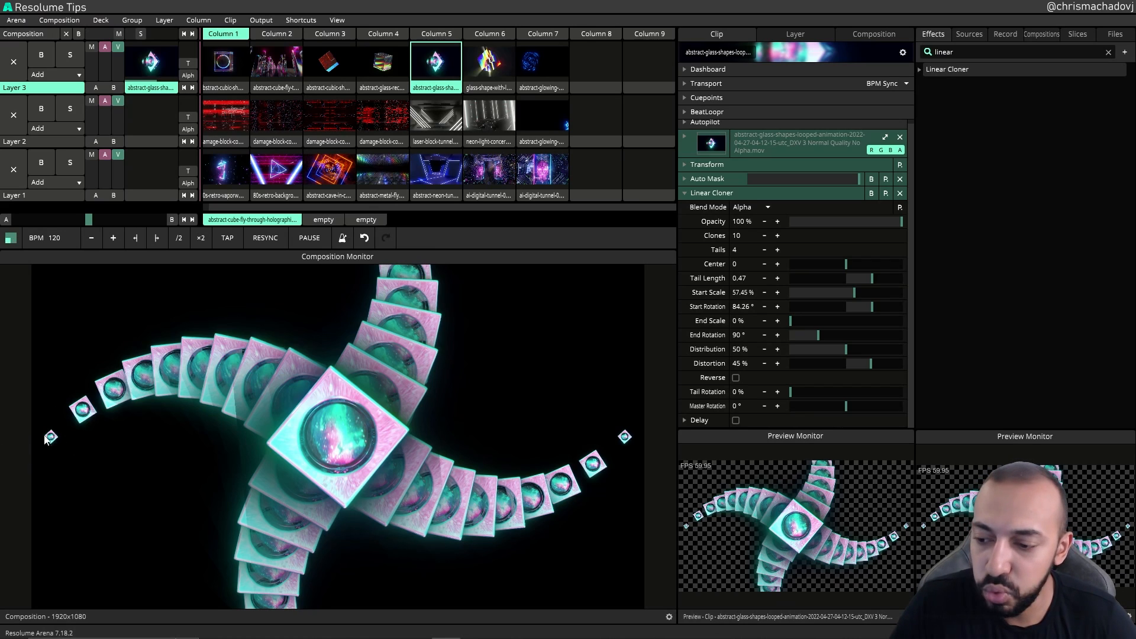
Step: Set the Linear Cloner's End Scale to 100%
{"action": "double_click", "coordinate": [735, 236]}
{"action": "left_click", "coordinate": [709, 243]}
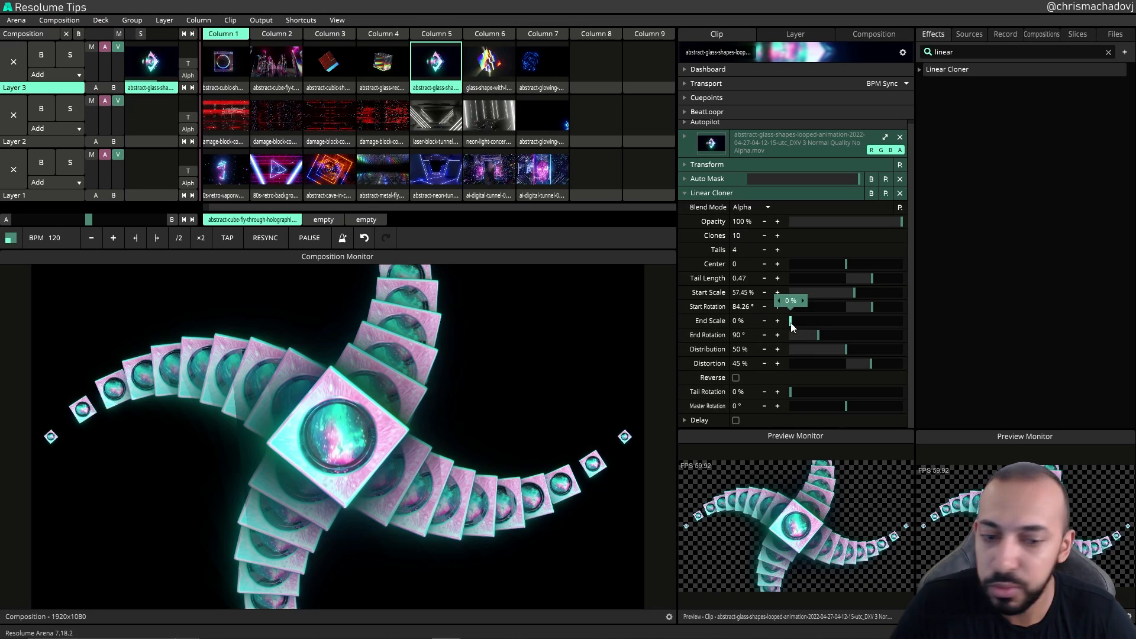
{"action": "left_click_drag", "start_coordinate": [792, 327], "coordinate": [914, 338]}
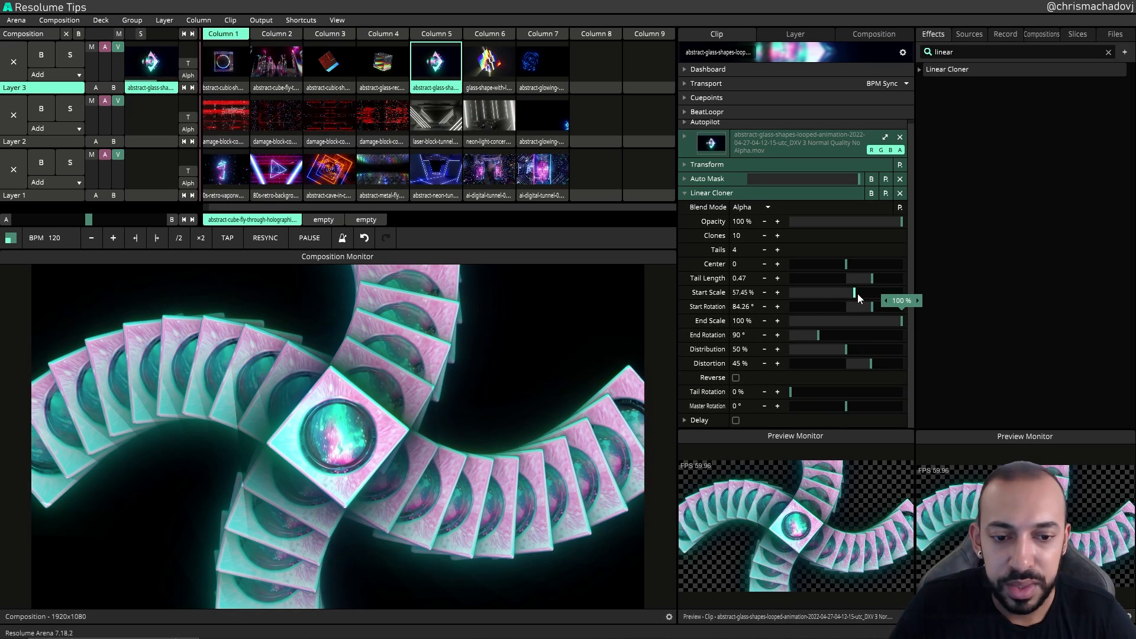
Step: Lower the Start Scale to about 40% while keeping the End Scale at 100%
{"action": "left_click_drag", "start_coordinate": [853, 302], "coordinate": [802, 298]}
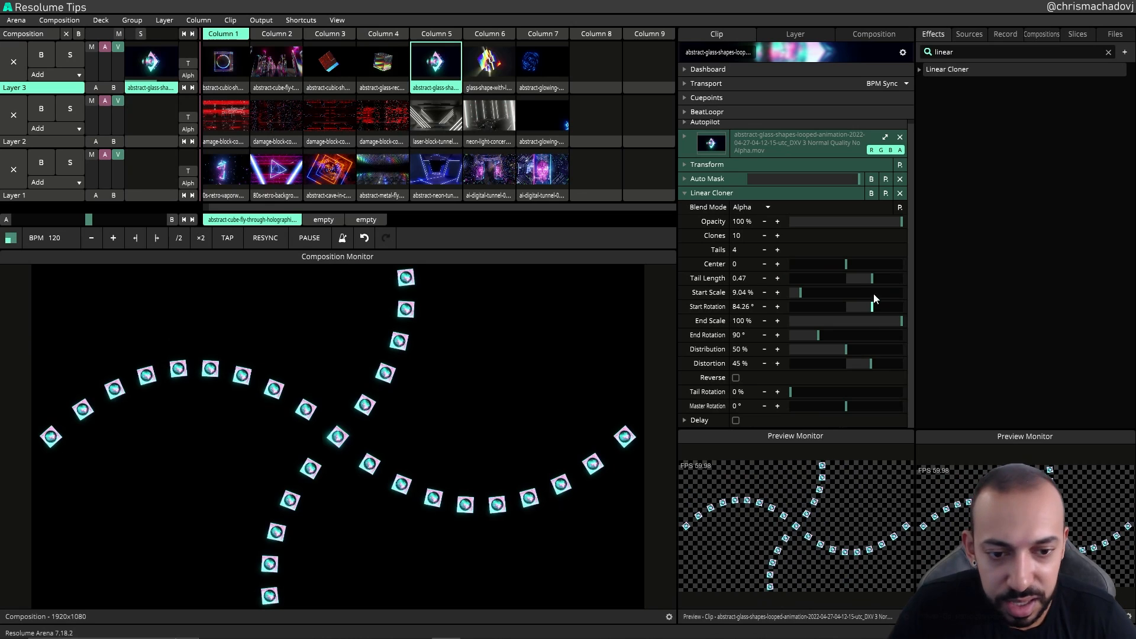
{"action": "left_click_drag", "start_coordinate": [801, 296], "coordinate": [843, 293]}
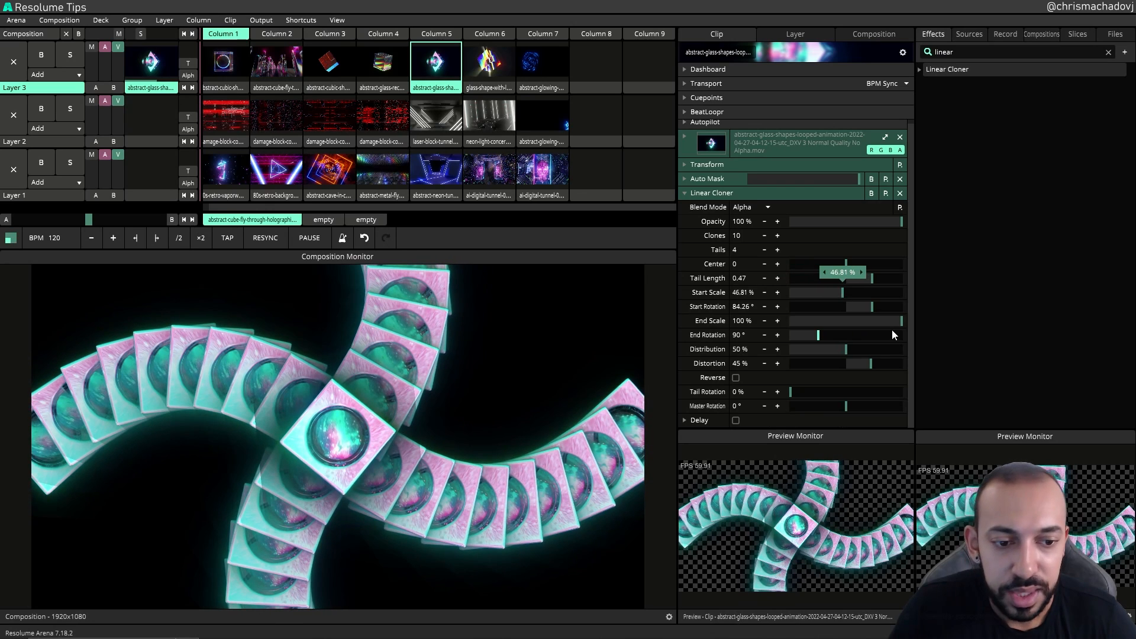
{"action": "mouse_move", "coordinate": [901, 321]}
{"action": "left_mouse_down"}
{"action": "mouse_move", "coordinate": [837, 325]}
{"action": "mouse_move", "coordinate": [806, 314]}
{"action": "mouse_move", "coordinate": [921, 324]}
{"action": "left_mouse_up"}
{"action": "left_click", "coordinate": [736, 321]}
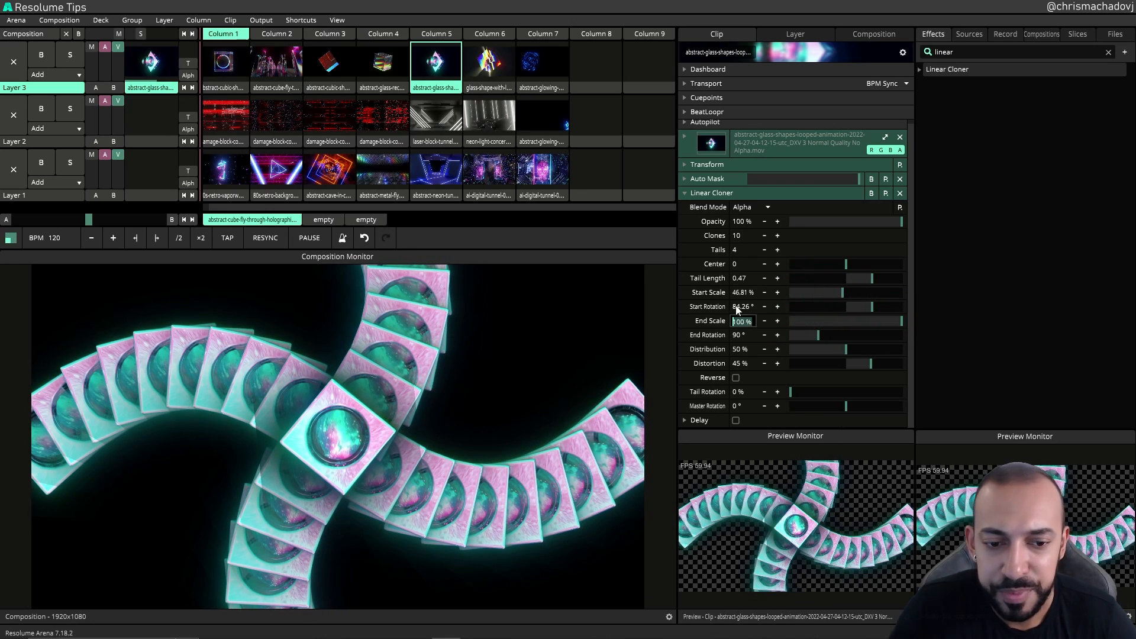
{"action": "left_click", "coordinate": [711, 294]}
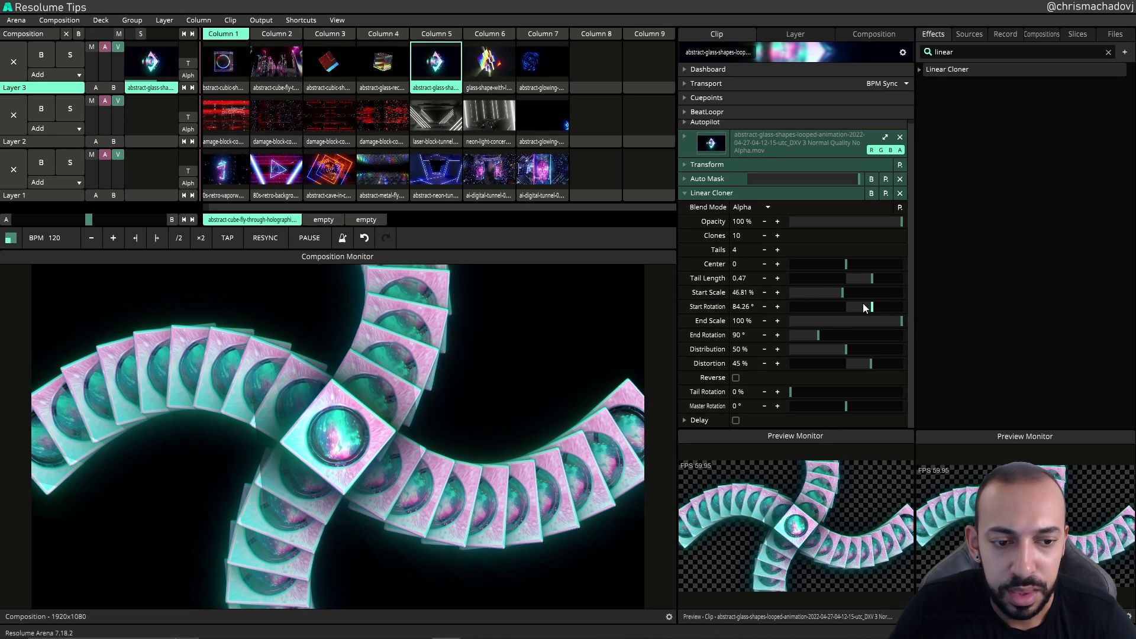
{"action": "mouse_move", "coordinate": [844, 295]}
{"action": "left_mouse_down"}
{"action": "mouse_move", "coordinate": [814, 292]}
{"action": "mouse_move", "coordinate": [841, 293]}
{"action": "left_mouse_up"}
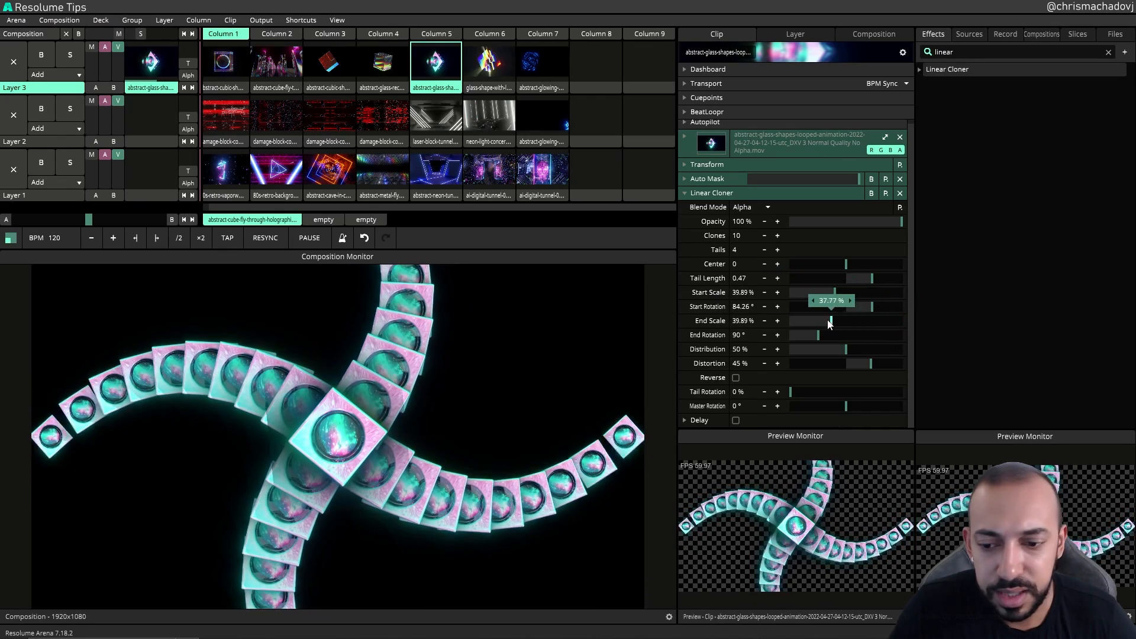
{"action": "left_click_drag", "start_coordinate": [889, 323], "coordinate": [921, 326]}
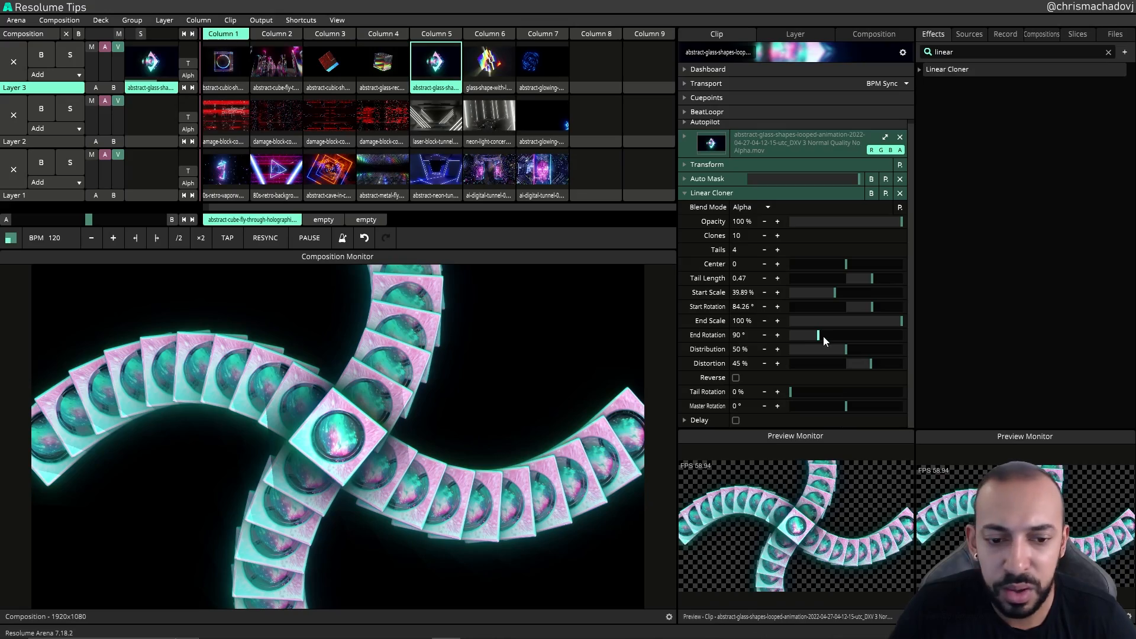
Step: Raise the Linear Cloner's End Rotation to about 169°
{"action": "mouse_move", "coordinate": [823, 337]}
{"action": "left_mouse_down"}
{"action": "mouse_move", "coordinate": [924, 339]}
{"action": "mouse_move", "coordinate": [789, 343]}
{"action": "mouse_move", "coordinate": [832, 335]}
{"action": "left_mouse_up"}
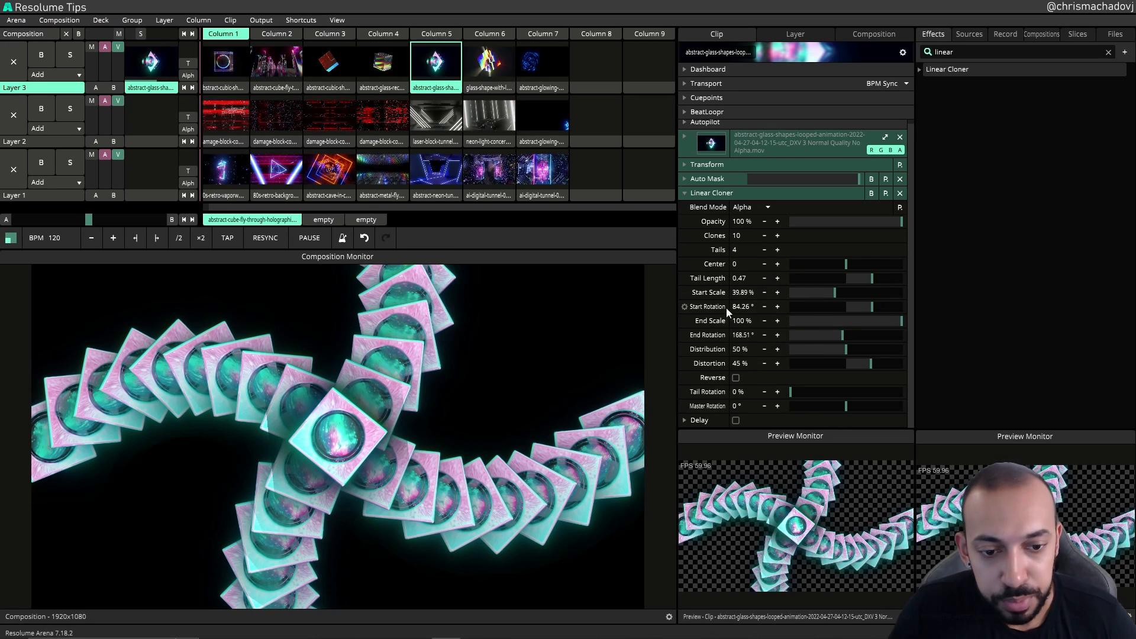
Step: Set the Linear Cloner's Start Rotation to 0° and End Rotation to 180°
{"action": "left_click", "coordinate": [743, 309]}
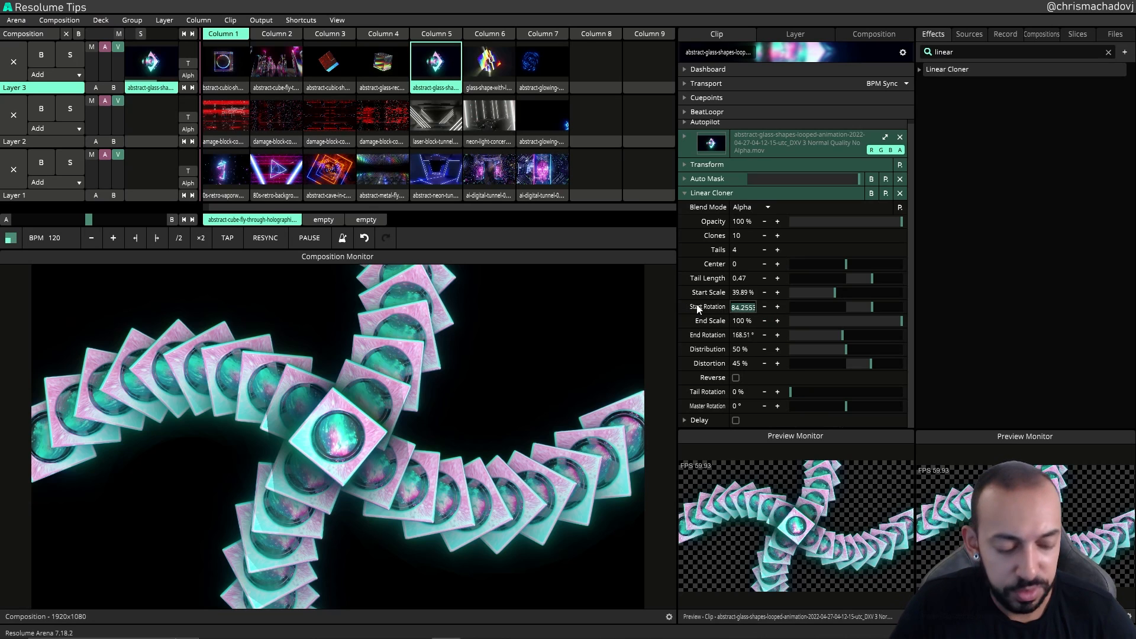
{"action": "type", "text": "0"}
{"action": "key", "text": "Return"}
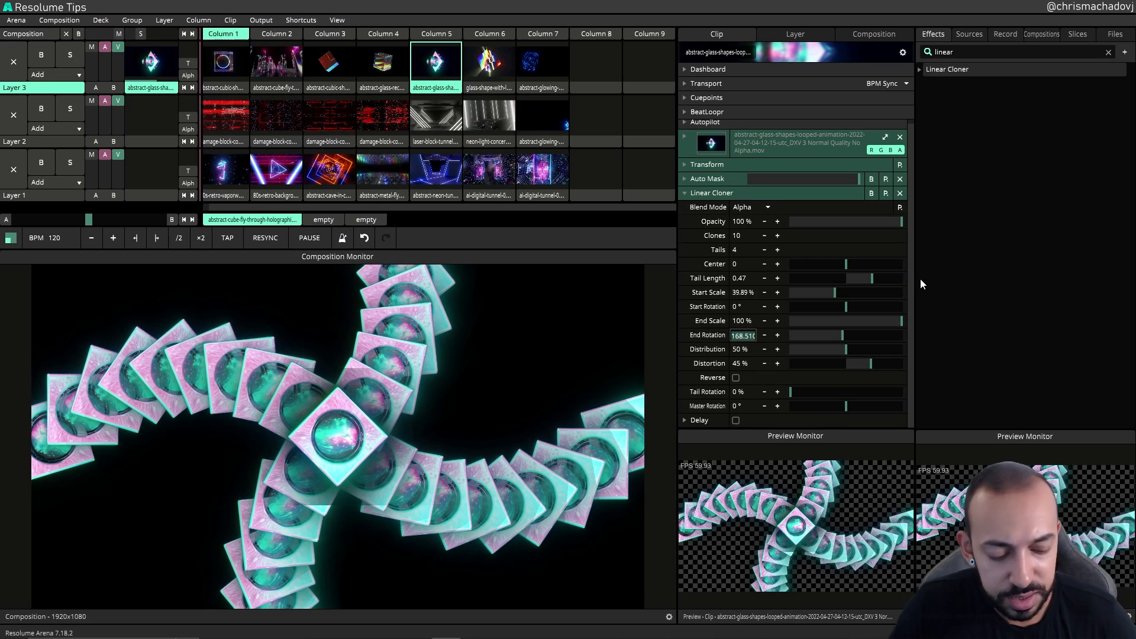
{"action": "type", "text": "180"}
{"action": "key", "text": "Return"}
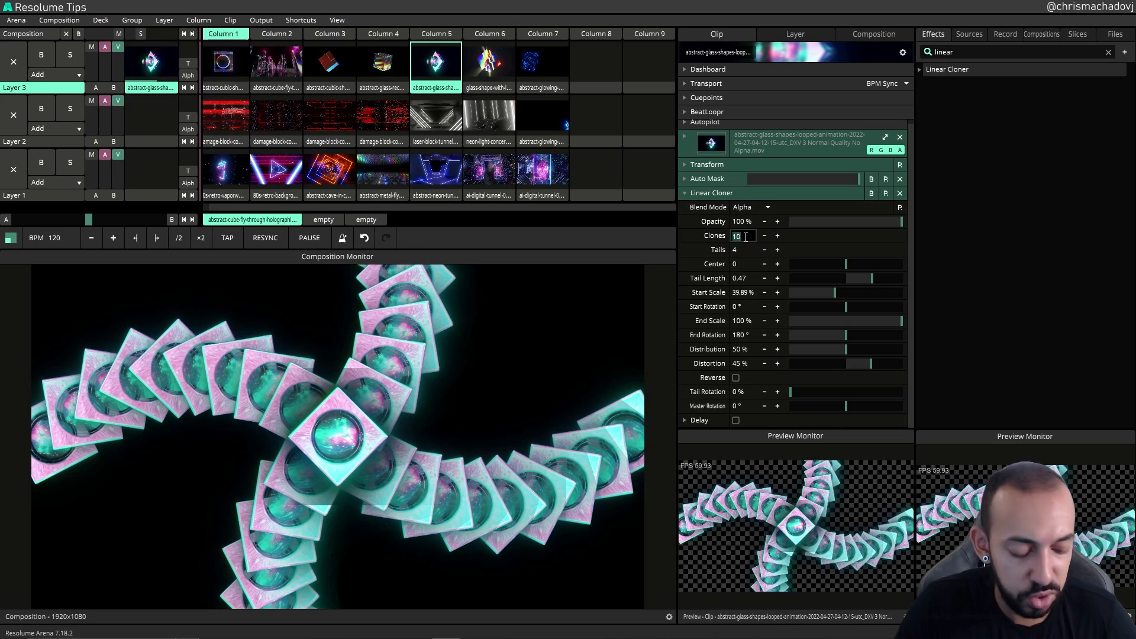
Step: Reduce the clones to 3 and shorten the Tail Length to about 0.33
{"action": "type", "text": "3"}
{"action": "key", "text": "Return"}
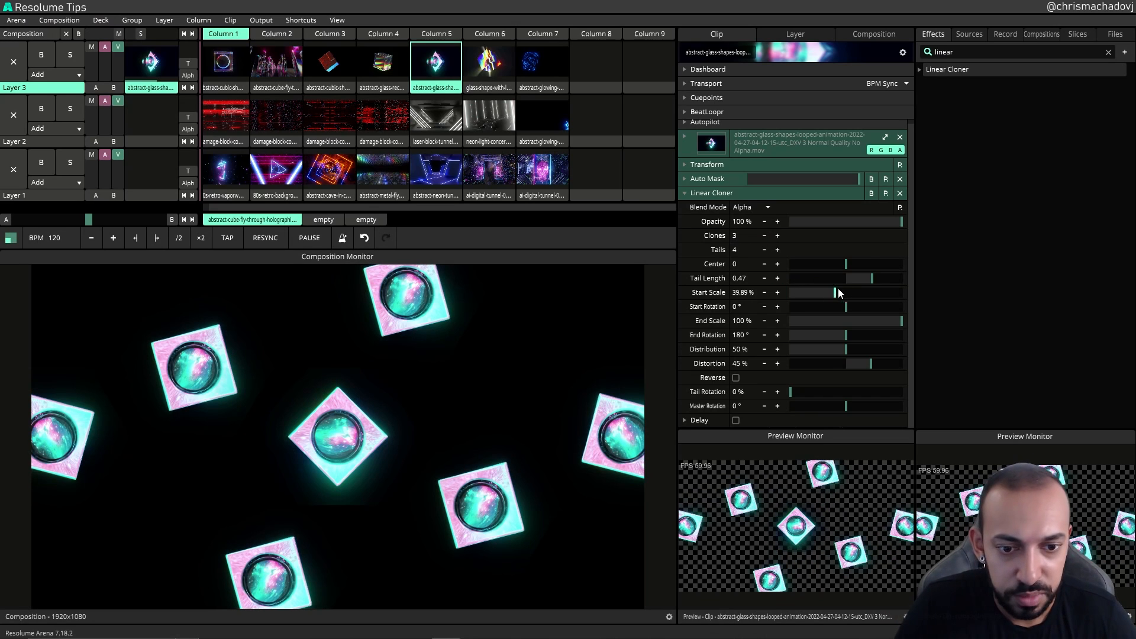
{"action": "left_click_drag", "start_coordinate": [870, 279], "coordinate": [865, 282]}
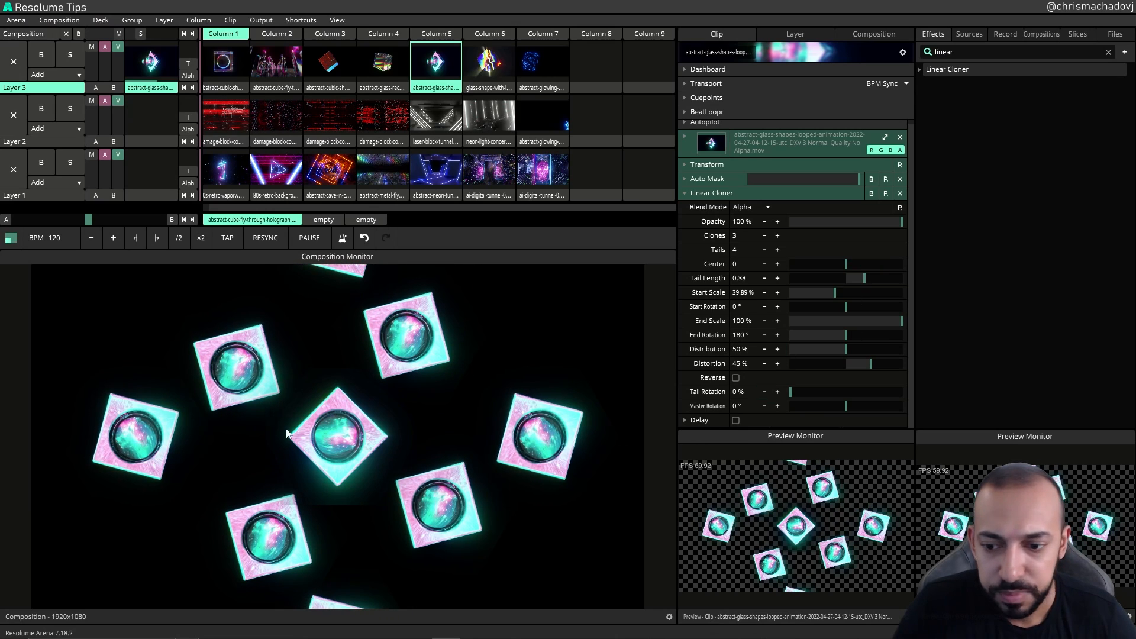
Step: Drag the Start Rotation to about 44°, moving the End Rotation to about 134°
{"action": "double_click", "coordinate": [737, 307]}
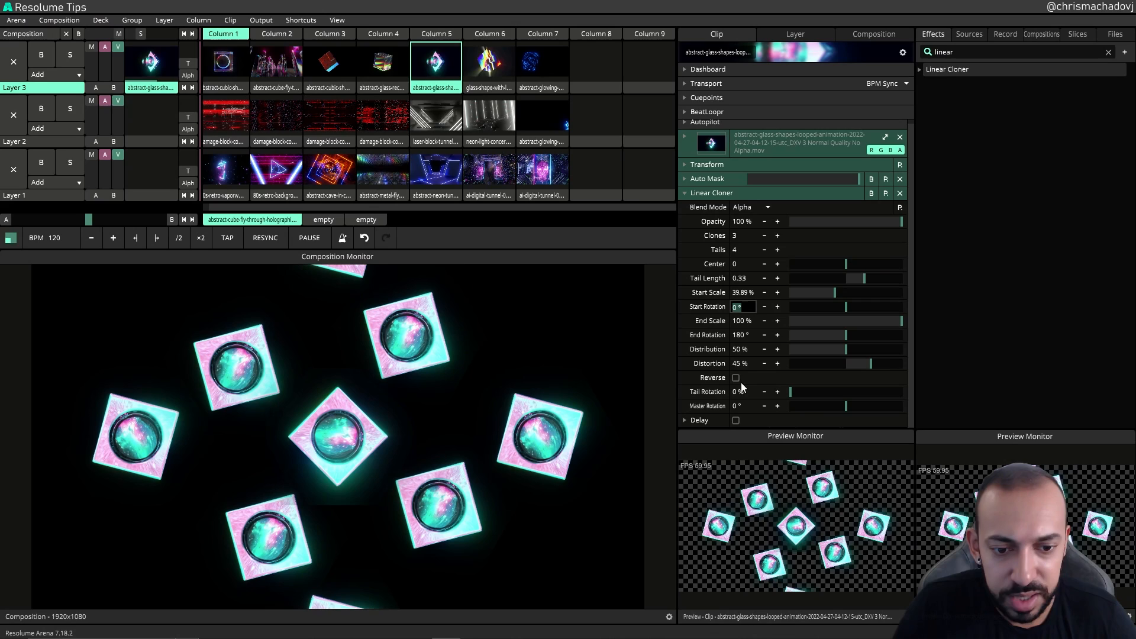
{"action": "double_click", "coordinate": [740, 336]}
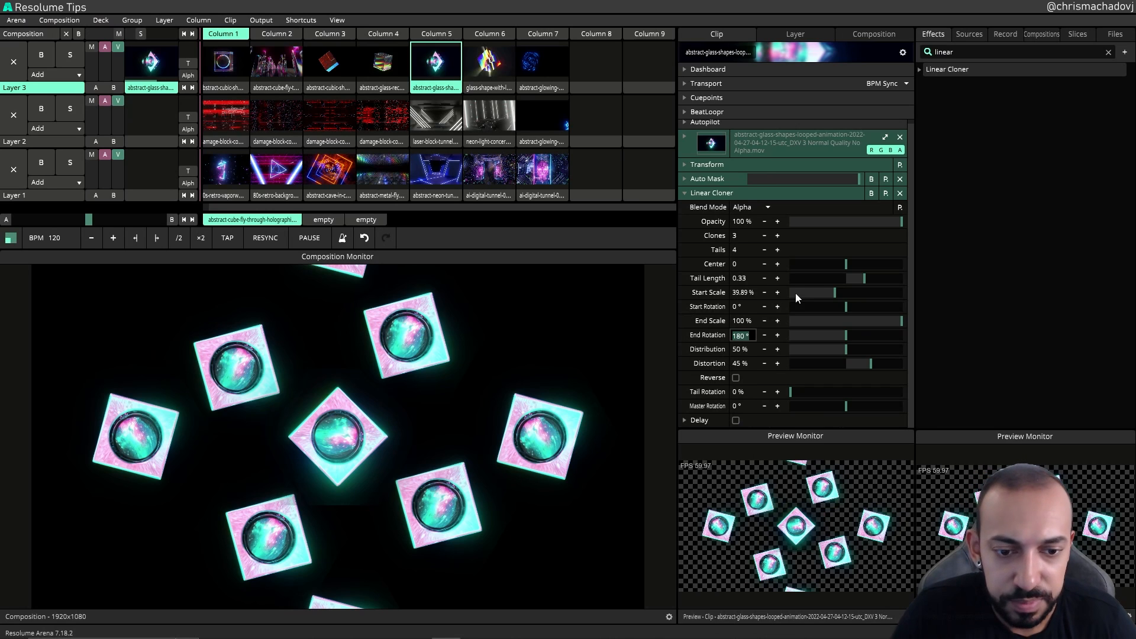
{"action": "left_click_drag", "start_coordinate": [845, 307], "coordinate": [861, 306]}
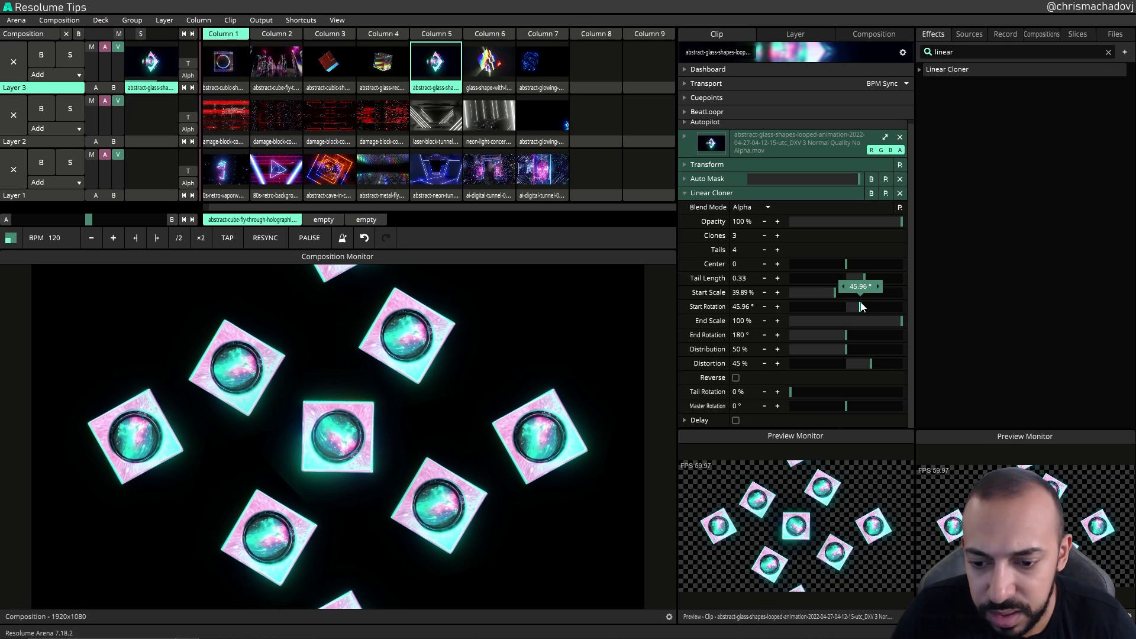
{"action": "left_click_drag", "start_coordinate": [861, 306], "coordinate": [817, 339]}
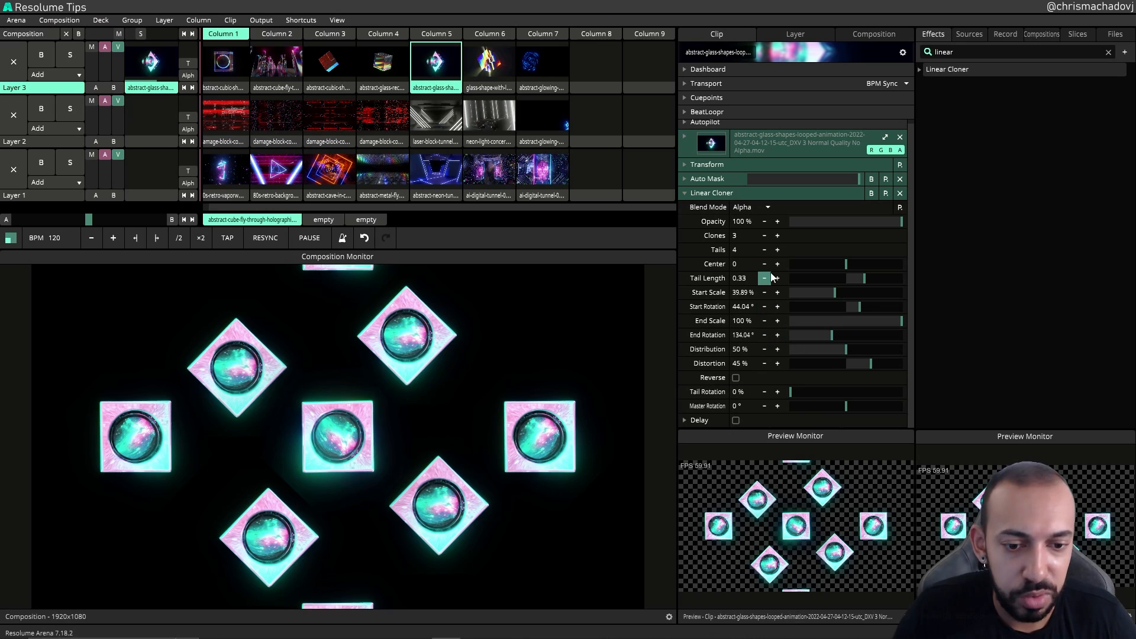
Step: Undo the last three clone, tail and rotation changes
{"action": "key", "text": "ctrl+z"}
{"action": "key", "text": "ctrl+z"}
{"action": "key", "text": "ctrl+z"}
{"action": "key", "text": "ctrl+z"}
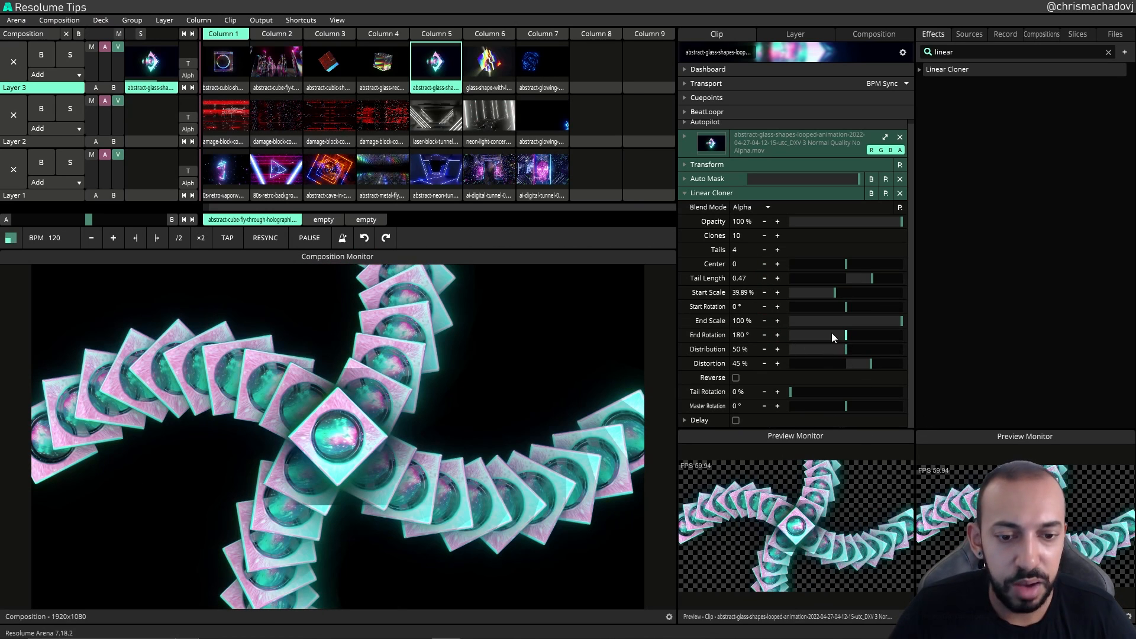
Step: Lower the Distribution to about 41% and raise the Distortion to about 51%
{"action": "mouse_move", "coordinate": [846, 350]}
{"action": "left_mouse_down"}
{"action": "mouse_move", "coordinate": [914, 353]}
{"action": "mouse_move", "coordinate": [758, 355]}
{"action": "mouse_move", "coordinate": [923, 339]}
{"action": "mouse_move", "coordinate": [790, 344]}
{"action": "mouse_move", "coordinate": [931, 346]}
{"action": "mouse_move", "coordinate": [768, 354]}
{"action": "mouse_move", "coordinate": [935, 351]}
{"action": "mouse_move", "coordinate": [791, 350]}
{"action": "mouse_move", "coordinate": [848, 359]}
{"action": "mouse_move", "coordinate": [759, 364]}
{"action": "mouse_move", "coordinate": [904, 367]}
{"action": "mouse_move", "coordinate": [747, 365]}
{"action": "mouse_move", "coordinate": [898, 359]}
{"action": "mouse_move", "coordinate": [792, 356]}
{"action": "mouse_move", "coordinate": [849, 355]}
{"action": "mouse_move", "coordinate": [838, 350]}
{"action": "mouse_move", "coordinate": [846, 365]}
{"action": "mouse_move", "coordinate": [779, 370]}
{"action": "mouse_move", "coordinate": [882, 357]}
{"action": "mouse_move", "coordinate": [792, 359]}
{"action": "mouse_move", "coordinate": [837, 349]}
{"action": "left_mouse_up"}
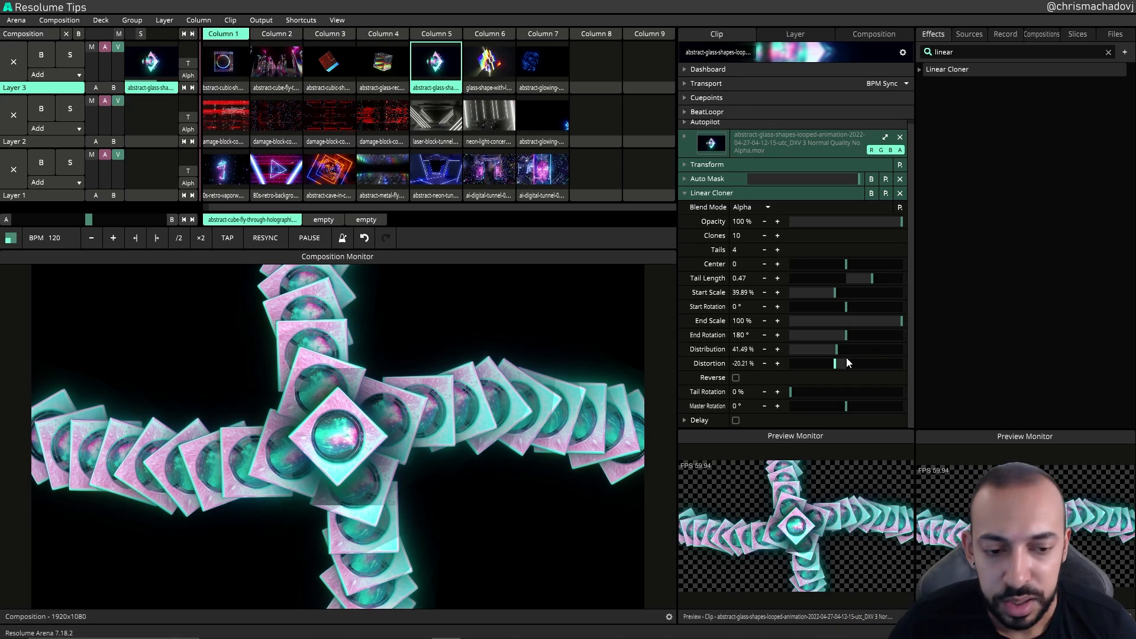
{"action": "mouse_move", "coordinate": [838, 364]}
{"action": "left_mouse_down"}
{"action": "mouse_move", "coordinate": [902, 363]}
{"action": "mouse_move", "coordinate": [842, 363]}
{"action": "mouse_move", "coordinate": [848, 374]}
{"action": "mouse_move", "coordinate": [911, 361]}
{"action": "mouse_move", "coordinate": [813, 371]}
{"action": "mouse_move", "coordinate": [933, 355]}
{"action": "mouse_move", "coordinate": [806, 371]}
{"action": "mouse_move", "coordinate": [815, 352]}
{"action": "mouse_move", "coordinate": [920, 356]}
{"action": "mouse_move", "coordinate": [816, 364]}
{"action": "mouse_move", "coordinate": [875, 356]}
{"action": "left_mouse_up"}
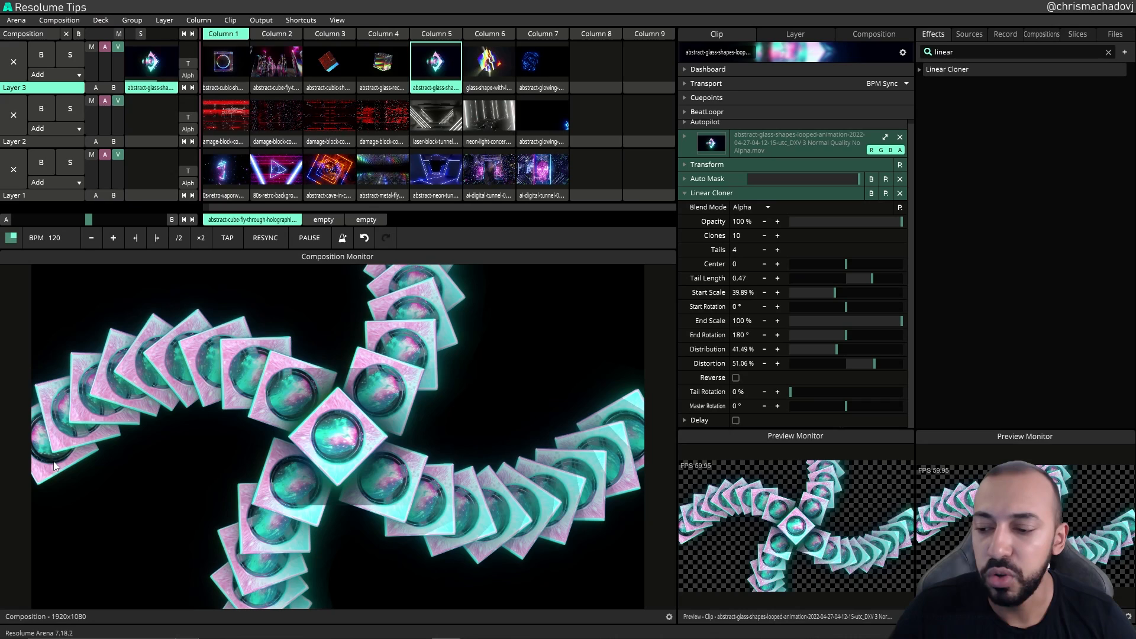
Step: Reset the Linear Cloner's Distortion to 50%
{"action": "left_click", "coordinate": [53, 466]}
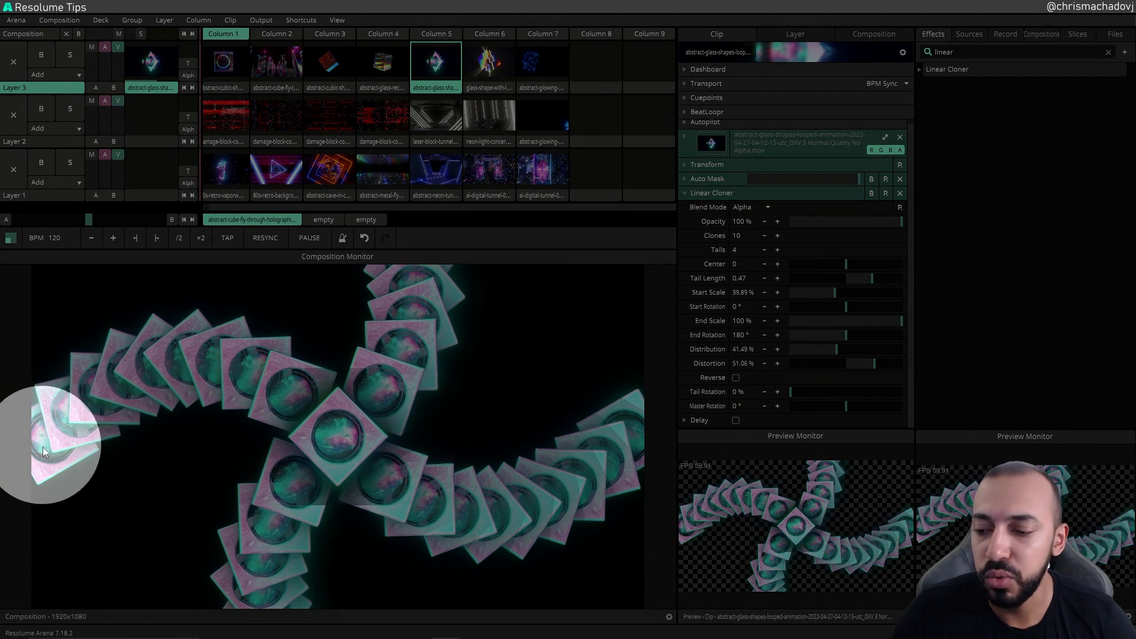
{"action": "left_click", "coordinate": [352, 456]}
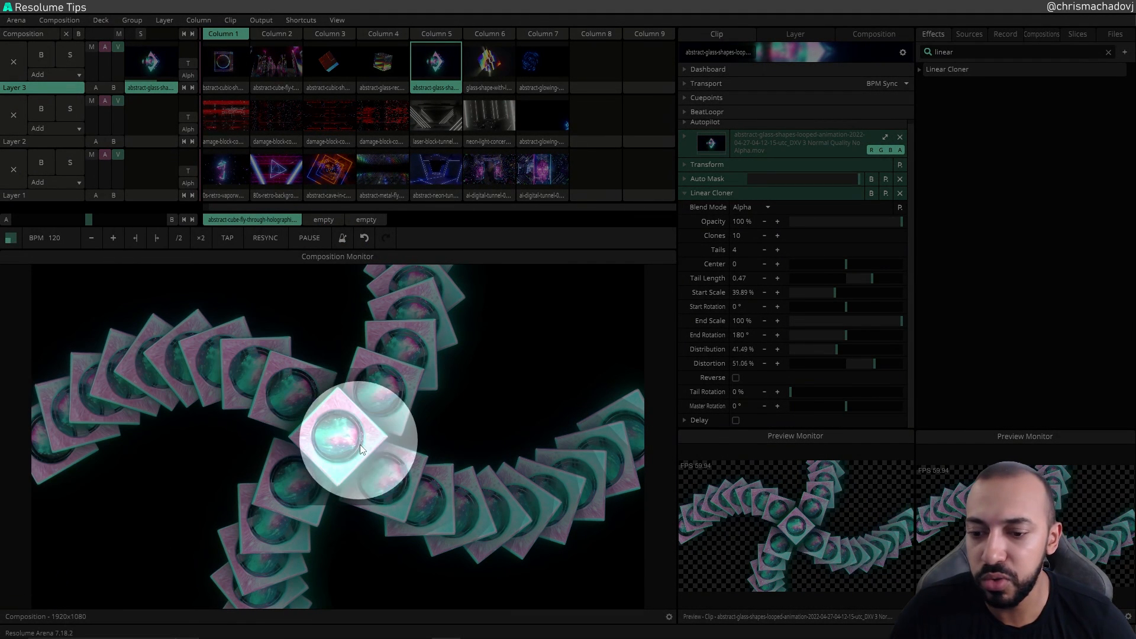
{"action": "double_click", "coordinate": [874, 363]}
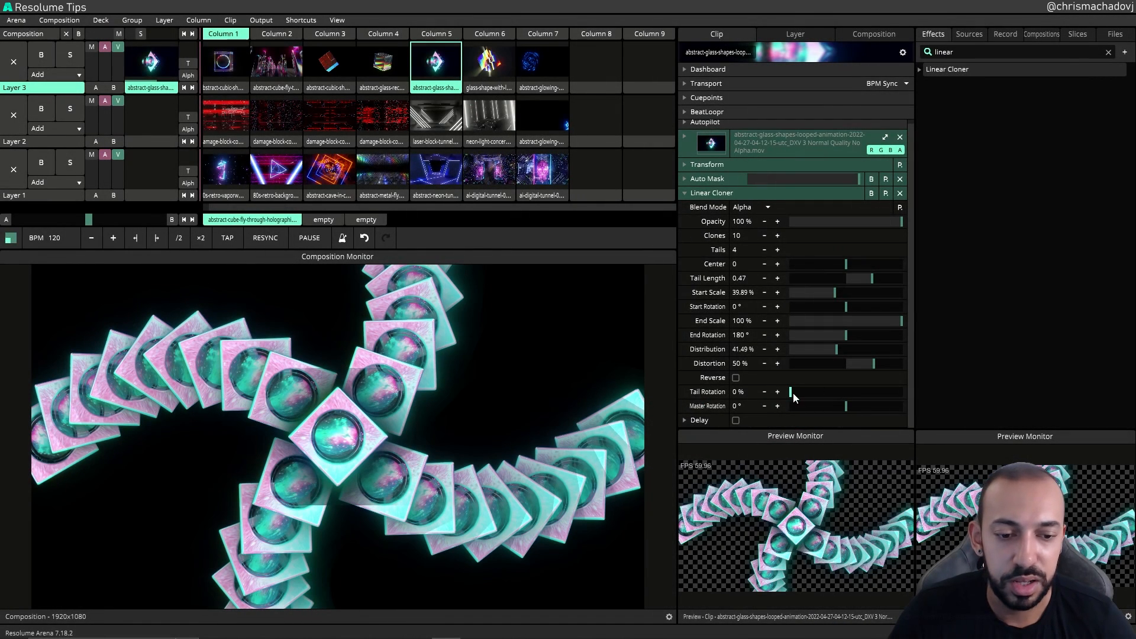
Step: Enable Reverse and lower the Distortion to about 40%
{"action": "left_click", "coordinate": [735, 378]}
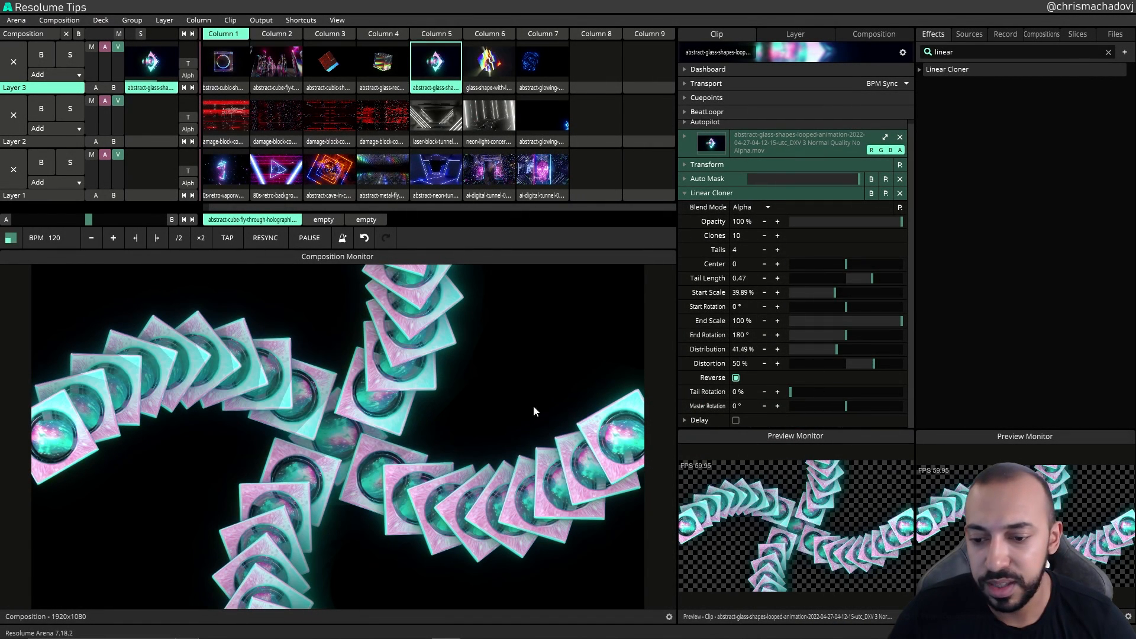
{"action": "left_click_drag", "start_coordinate": [874, 363], "coordinate": [832, 351]}
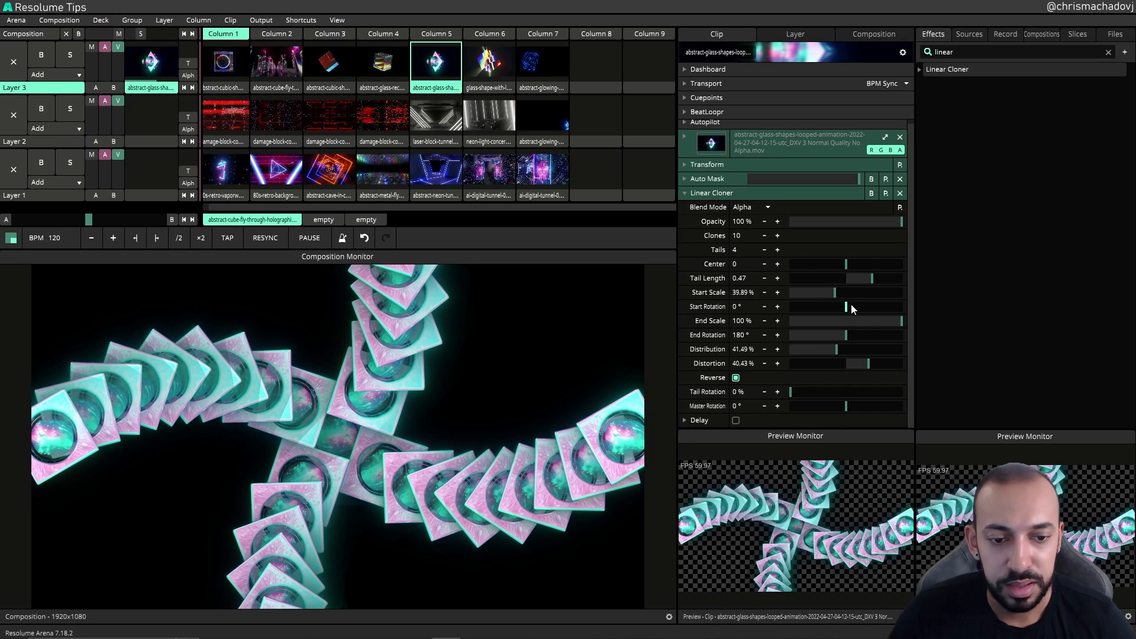
Step: Lower the End Scale to about 22% and the End Rotation to 0°
{"action": "mouse_move", "coordinate": [901, 320]}
{"action": "left_mouse_down"}
{"action": "mouse_move", "coordinate": [815, 321]}
{"action": "mouse_move", "coordinate": [861, 338]}
{"action": "mouse_move", "coordinate": [791, 340]}
{"action": "left_mouse_up"}
{"action": "mouse_move", "coordinate": [792, 392]}
{"action": "left_mouse_down"}
{"action": "mouse_move", "coordinate": [869, 392]}
{"action": "mouse_move", "coordinate": [787, 402]}
{"action": "mouse_move", "coordinate": [894, 393]}
{"action": "mouse_move", "coordinate": [780, 397]}
{"action": "left_mouse_up"}
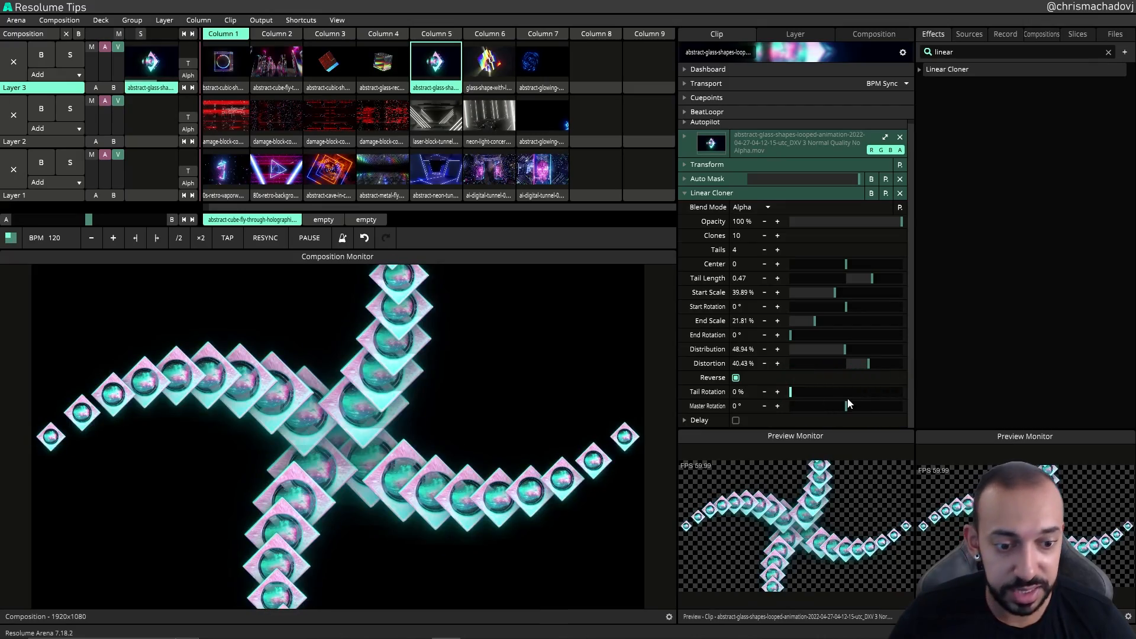
Step: Set the Master Rotation to about -71°
{"action": "mouse_move", "coordinate": [848, 399]}
{"action": "left_mouse_down"}
{"action": "mouse_move", "coordinate": [902, 400]}
{"action": "mouse_move", "coordinate": [811, 399]}
{"action": "mouse_move", "coordinate": [903, 394]}
{"action": "mouse_move", "coordinate": [748, 410]}
{"action": "left_mouse_up"}
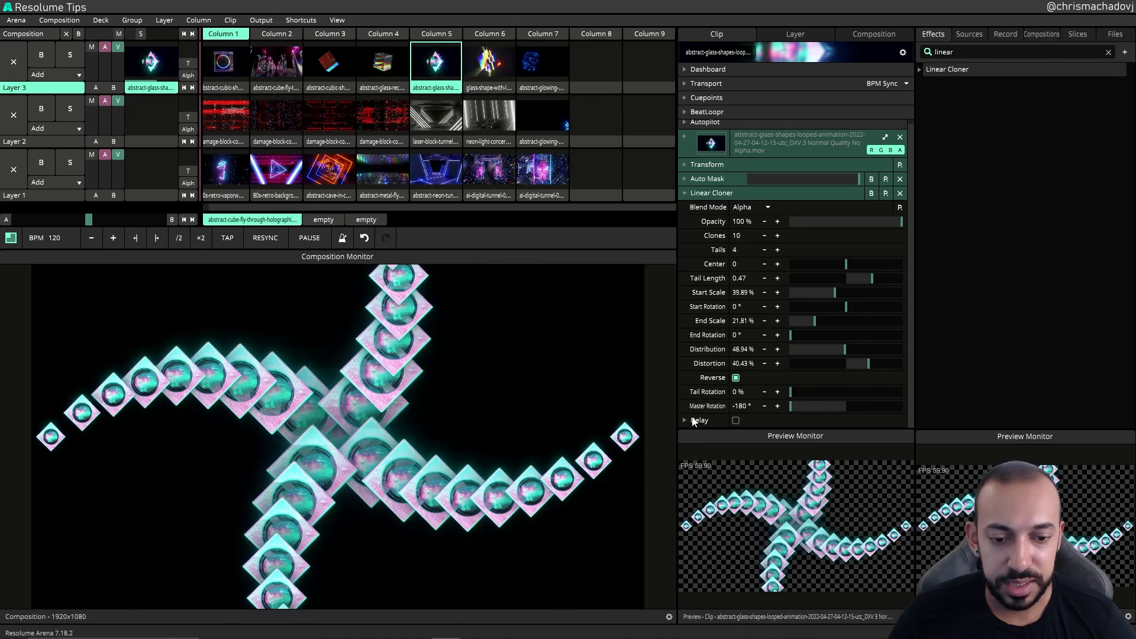
{"action": "scroll", "coordinate": [705, 395], "scroll_direction": "down", "scroll_amount": 2}
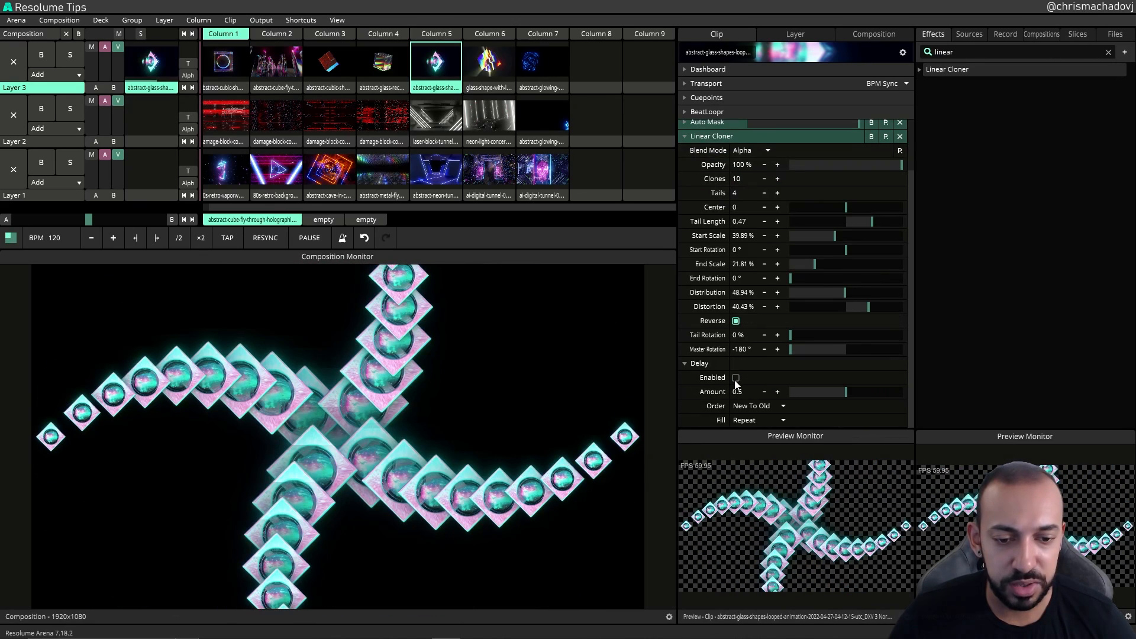
{"action": "mouse_move", "coordinate": [785, 351]}
{"action": "left_mouse_down"}
{"action": "mouse_move", "coordinate": [800, 349]}
{"action": "mouse_move", "coordinate": [793, 367]}
{"action": "left_mouse_up"}
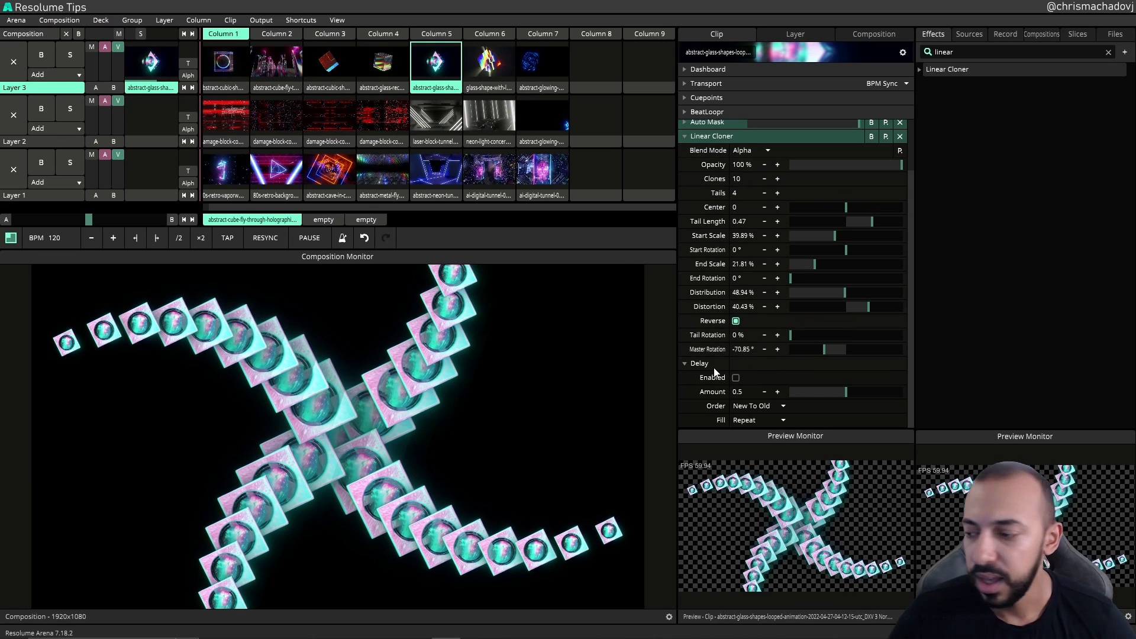
Step: Apply the Default preset to the Linear Cloner
{"action": "left_click", "coordinate": [682, 365]}
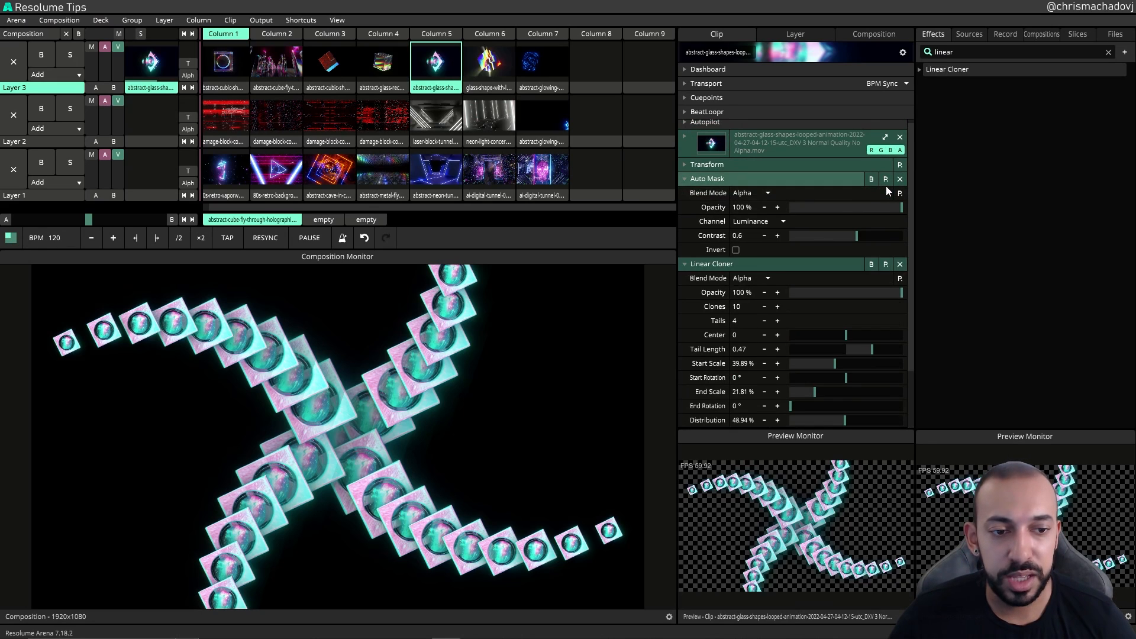
{"action": "left_click", "coordinate": [900, 207]}
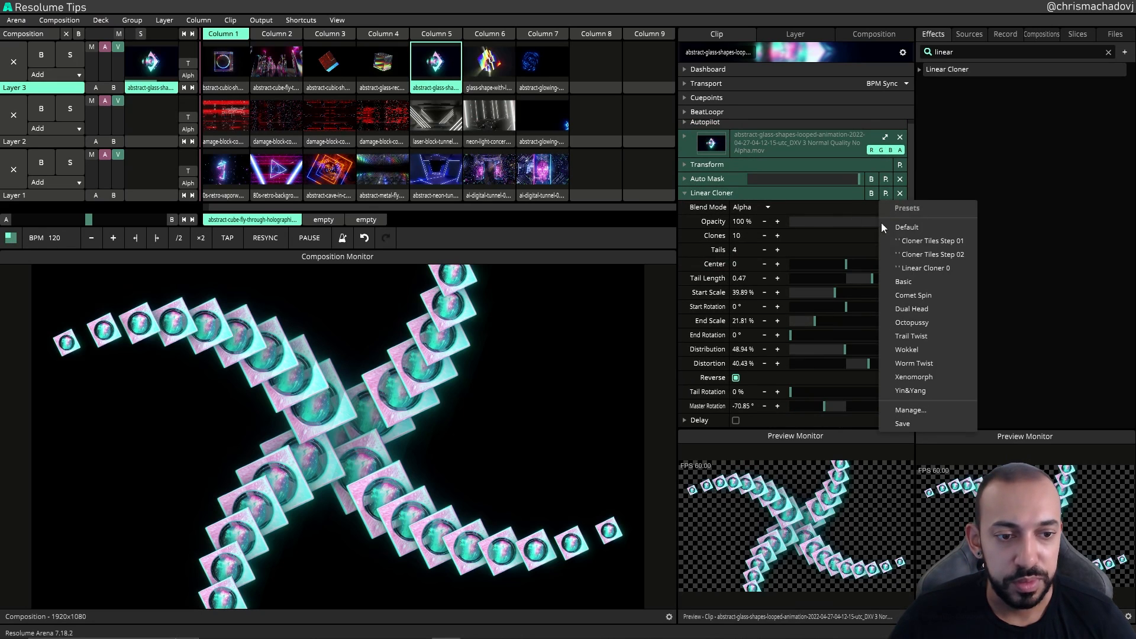
{"action": "left_click", "coordinate": [901, 230]}
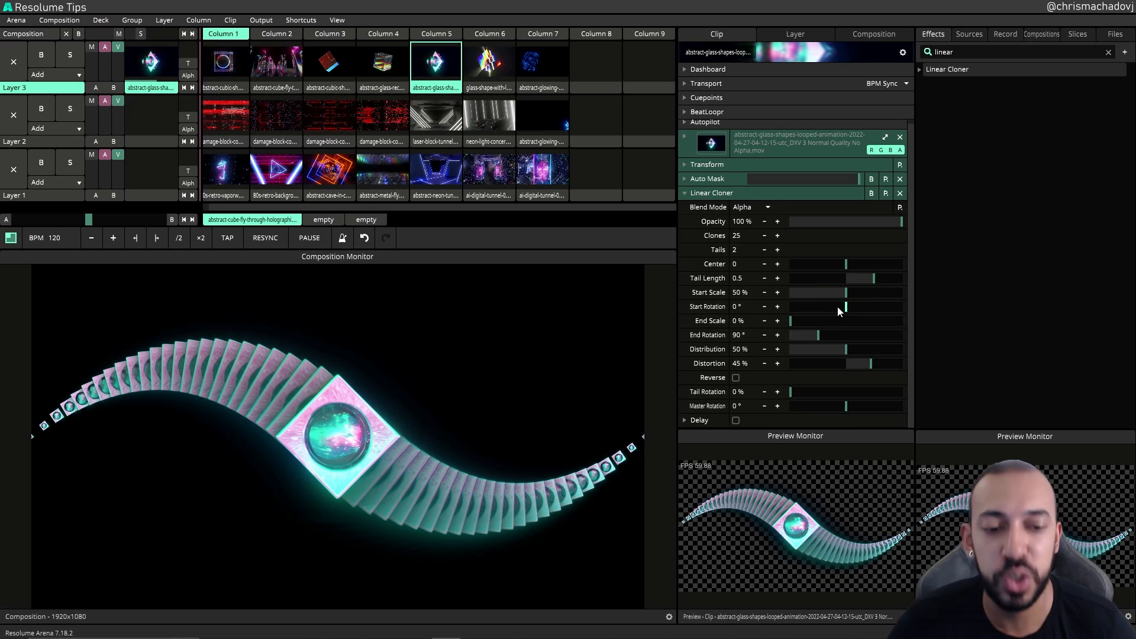
Step: Set the Tails to 4 and the Clones to 10
{"action": "left_click", "coordinate": [777, 250]}
{"action": "left_click", "coordinate": [777, 250]}
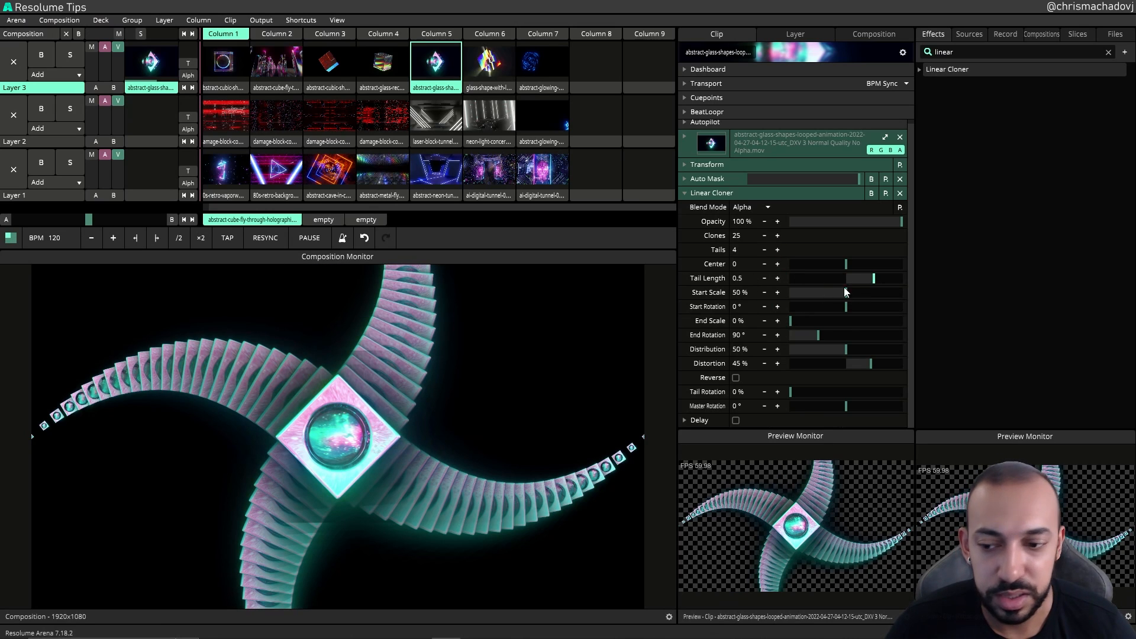
{"action": "left_click", "coordinate": [750, 237]}
{"action": "type", "text": "10"}
{"action": "key", "text": "Return"}
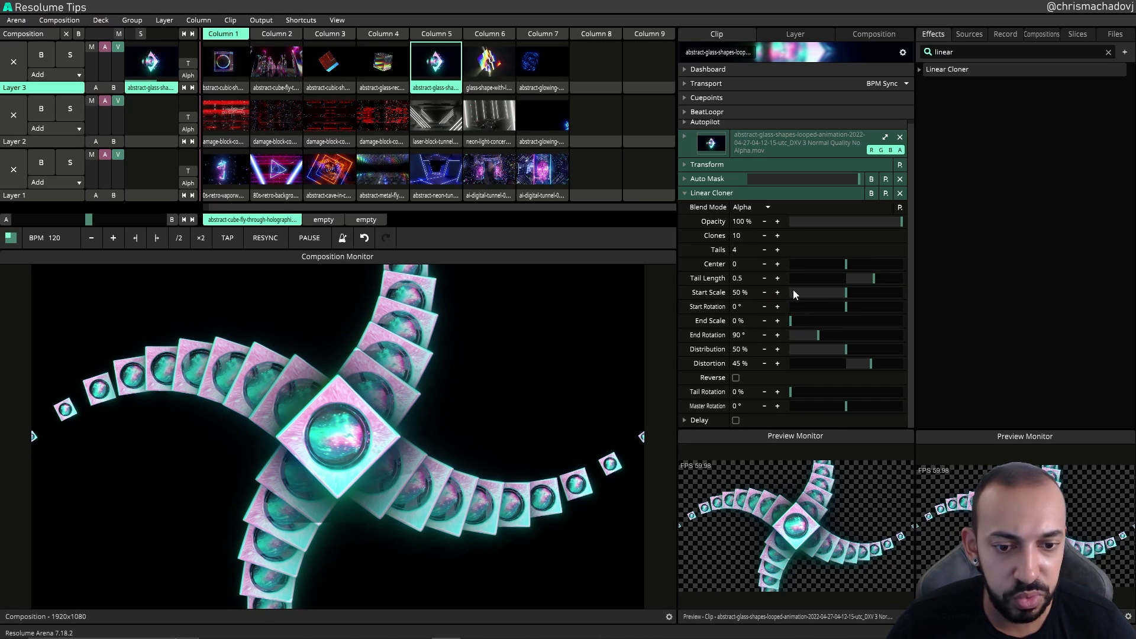
Step: Raise the Start Scale to about 53% and the End Scale to about 10%
{"action": "left_click_drag", "start_coordinate": [839, 290], "coordinate": [864, 285]}
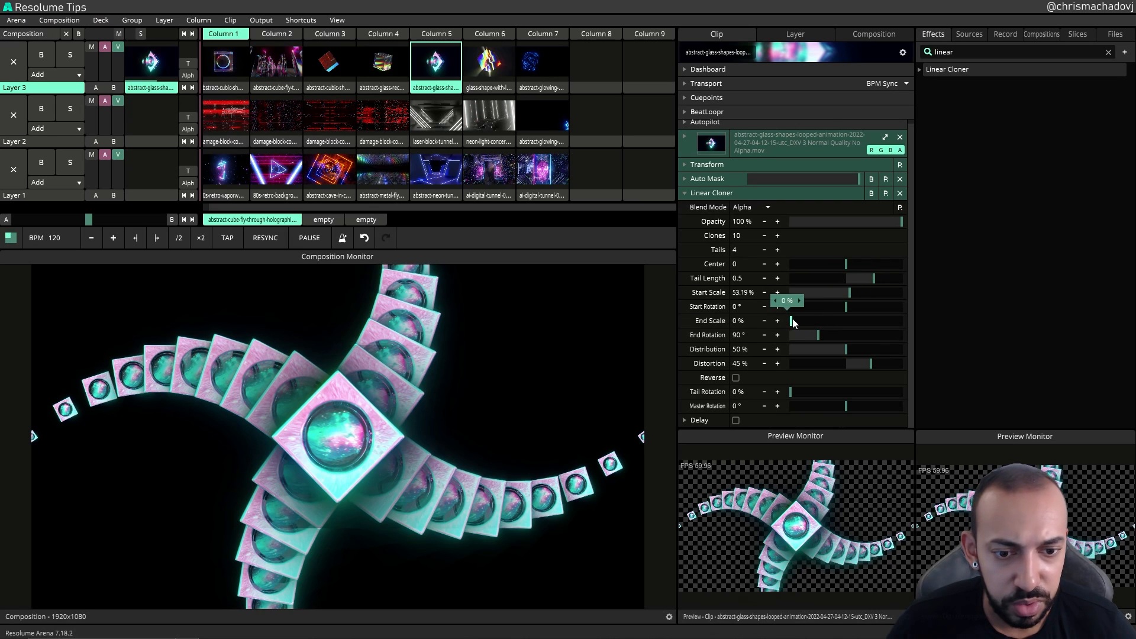
{"action": "mouse_move", "coordinate": [793, 323]}
{"action": "left_mouse_down"}
{"action": "mouse_move", "coordinate": [861, 343]}
{"action": "mouse_move", "coordinate": [817, 354]}
{"action": "mouse_move", "coordinate": [857, 369]}
{"action": "mouse_move", "coordinate": [839, 342]}
{"action": "mouse_move", "coordinate": [813, 346]}
{"action": "mouse_move", "coordinate": [837, 334]}
{"action": "mouse_move", "coordinate": [838, 349]}
{"action": "left_mouse_up"}
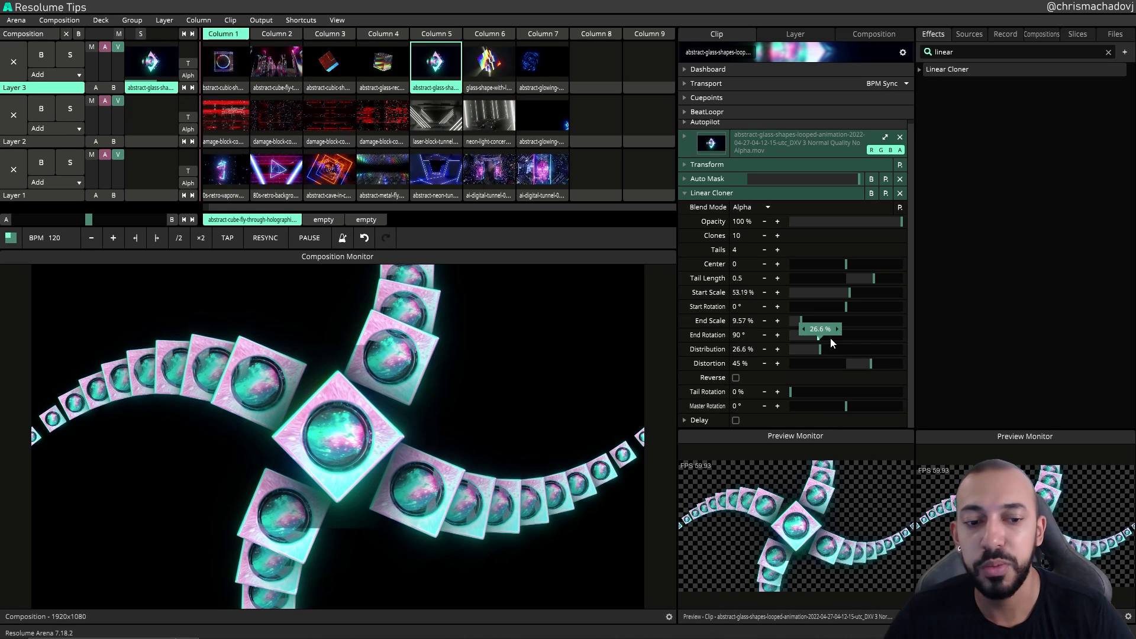
Step: Set the Distribution to about 35% and the Distortion to about 31%
{"action": "left_click", "coordinate": [830, 350]}
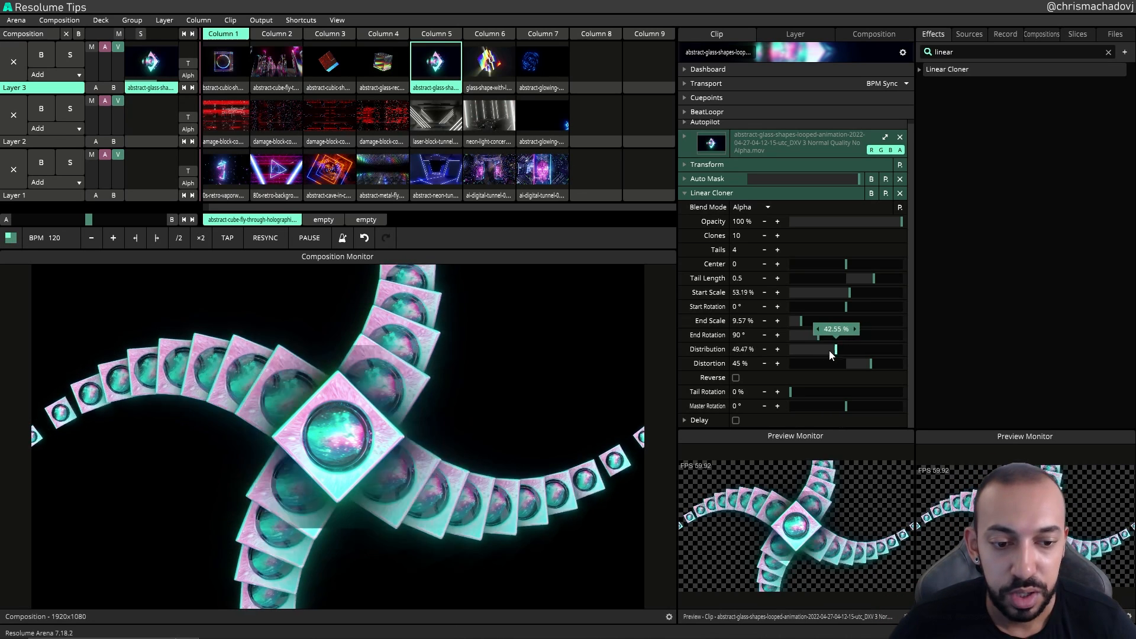
{"action": "mouse_move", "coordinate": [833, 359]}
{"action": "left_mouse_down"}
{"action": "mouse_move", "coordinate": [870, 363]}
{"action": "mouse_move", "coordinate": [845, 369]}
{"action": "mouse_move", "coordinate": [868, 373]}
{"action": "mouse_move", "coordinate": [854, 370]}
{"action": "left_mouse_up"}
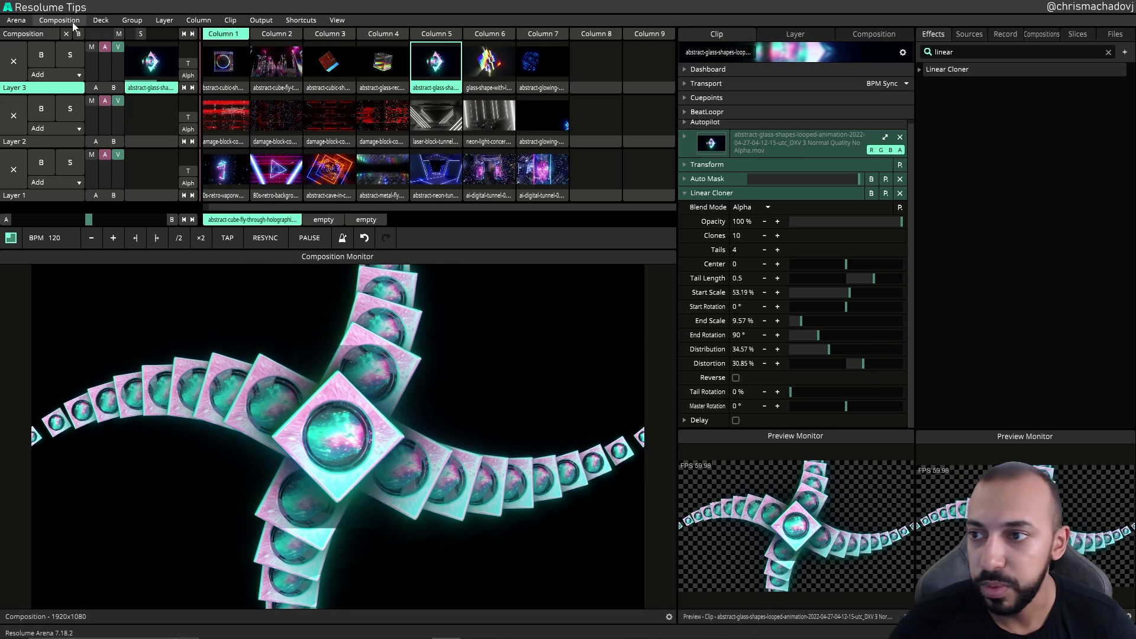
Step: Open the Audio preferences and close the Preferences window
{"action": "left_click", "coordinate": [21, 20]}
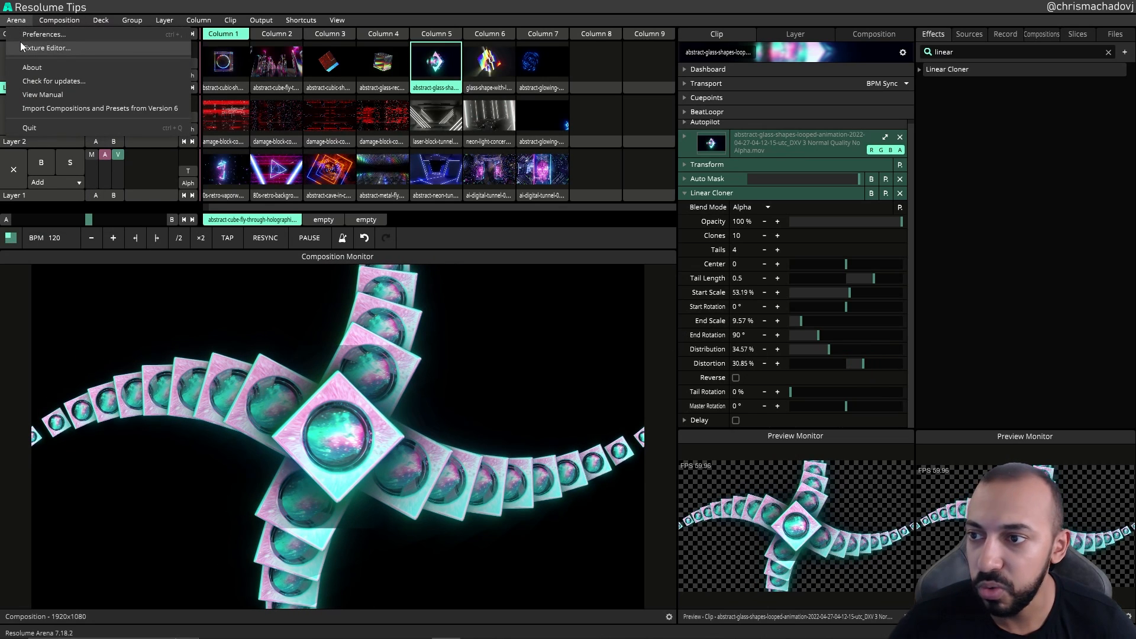
{"action": "left_click", "coordinate": [24, 34]}
{"action": "left_click", "coordinate": [460, 170]}
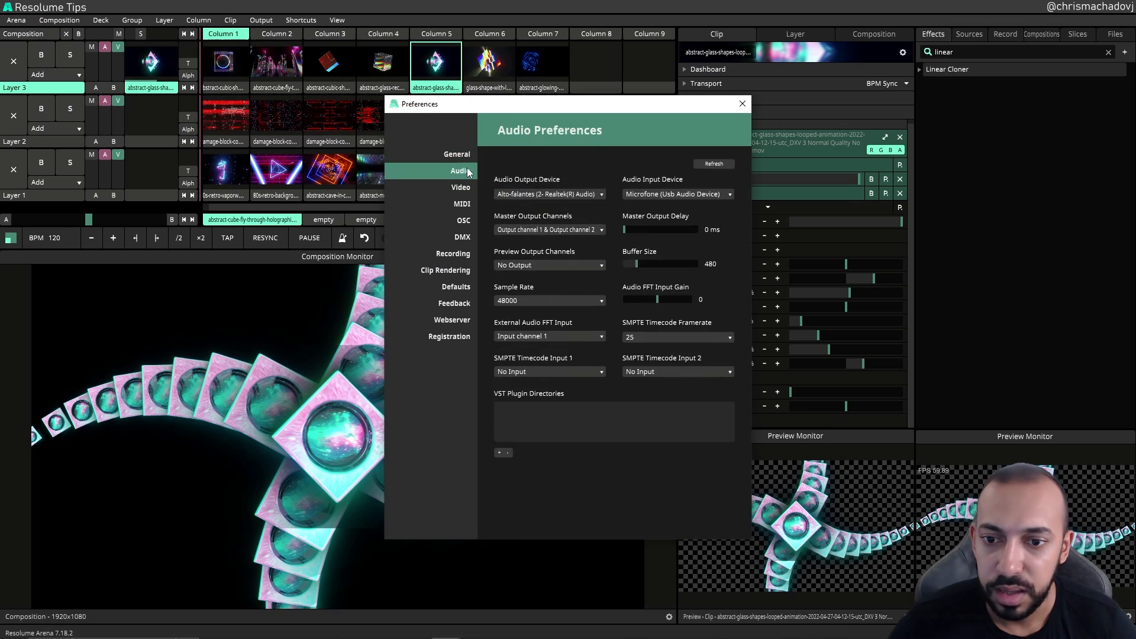
{"action": "left_click", "coordinate": [743, 103]}
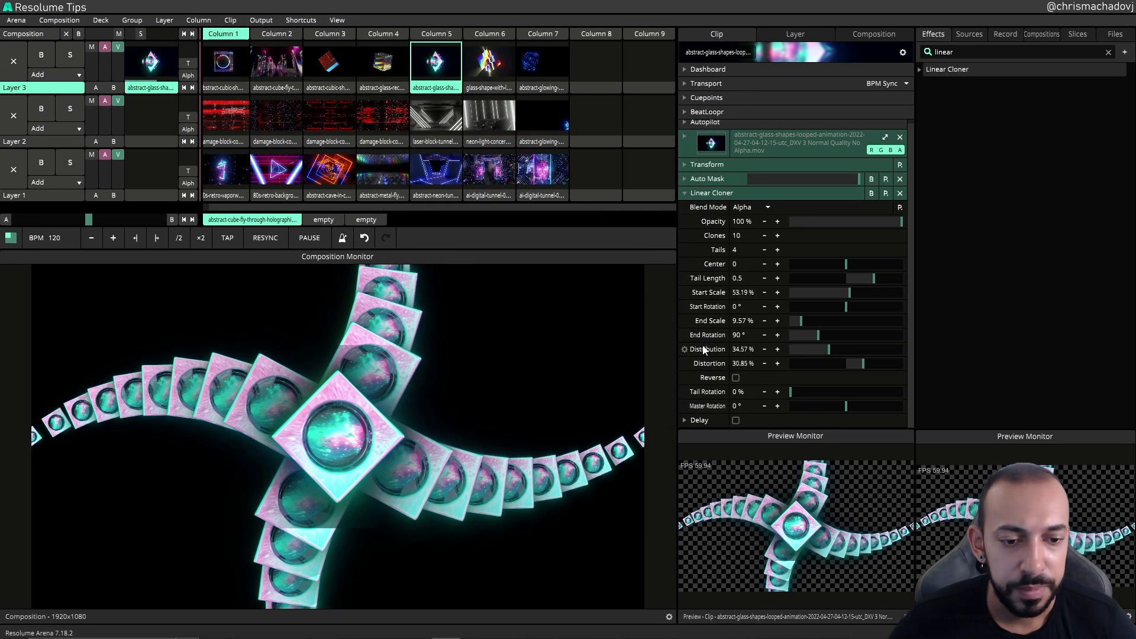
Step: Set the End Rotation to about 29°
{"action": "left_click", "coordinate": [684, 336]}
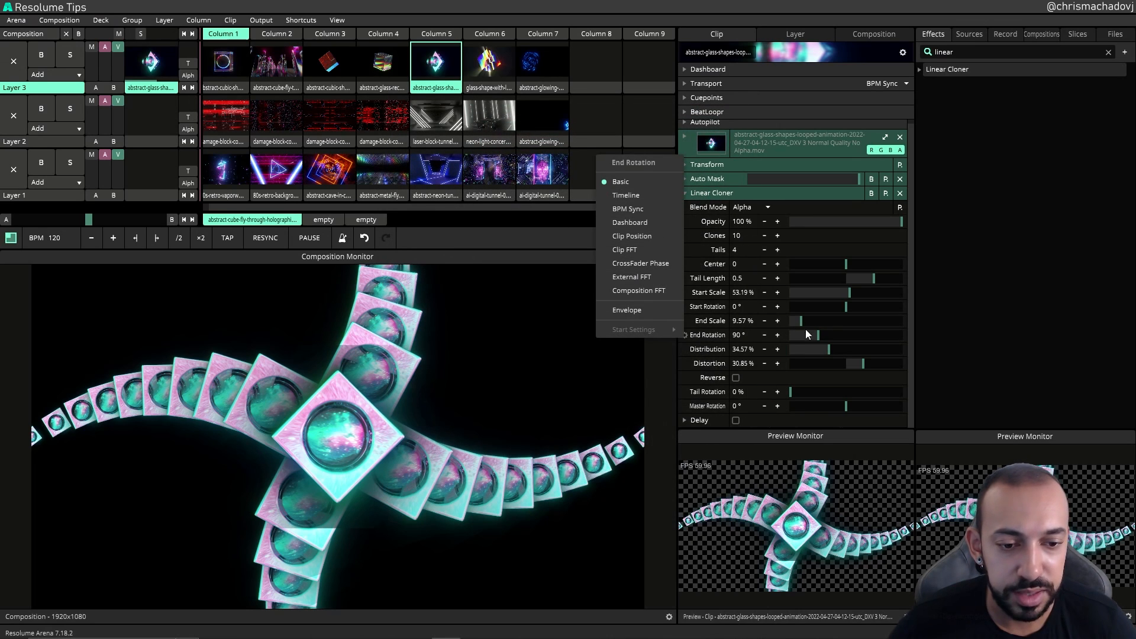
{"action": "mouse_move", "coordinate": [806, 335]}
{"action": "left_mouse_down"}
{"action": "mouse_move", "coordinate": [832, 347]}
{"action": "mouse_move", "coordinate": [823, 355]}
{"action": "left_mouse_up"}
Step: Drive the Distribution parameter with External FFT audio input and expand its FFT controls
{"action": "left_click", "coordinate": [685, 349]}
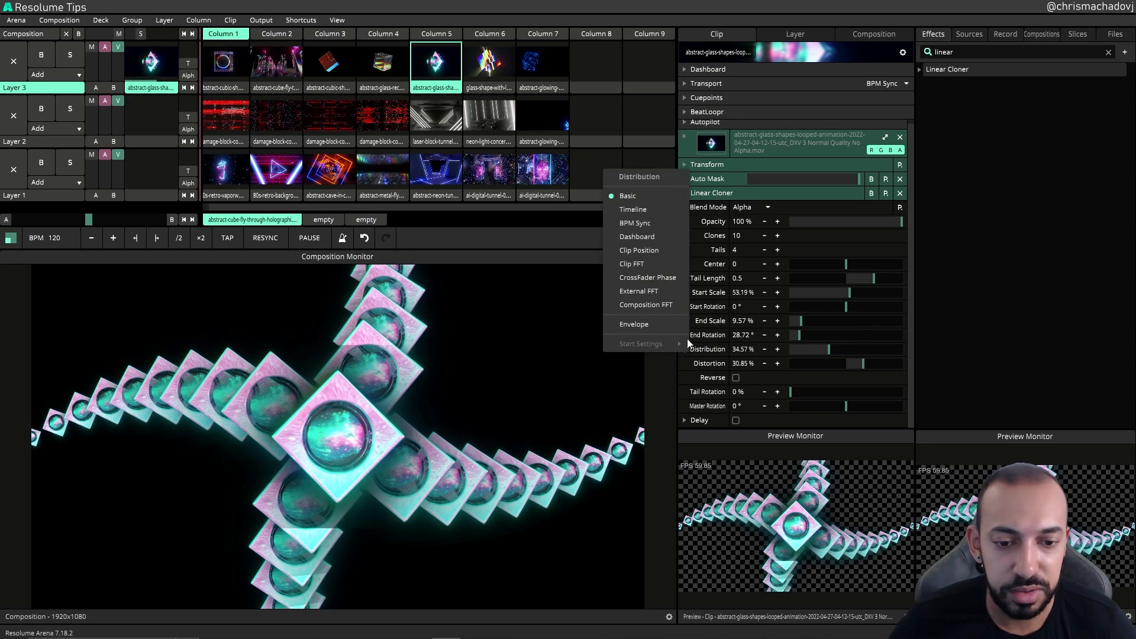
{"action": "left_click", "coordinate": [632, 291]}
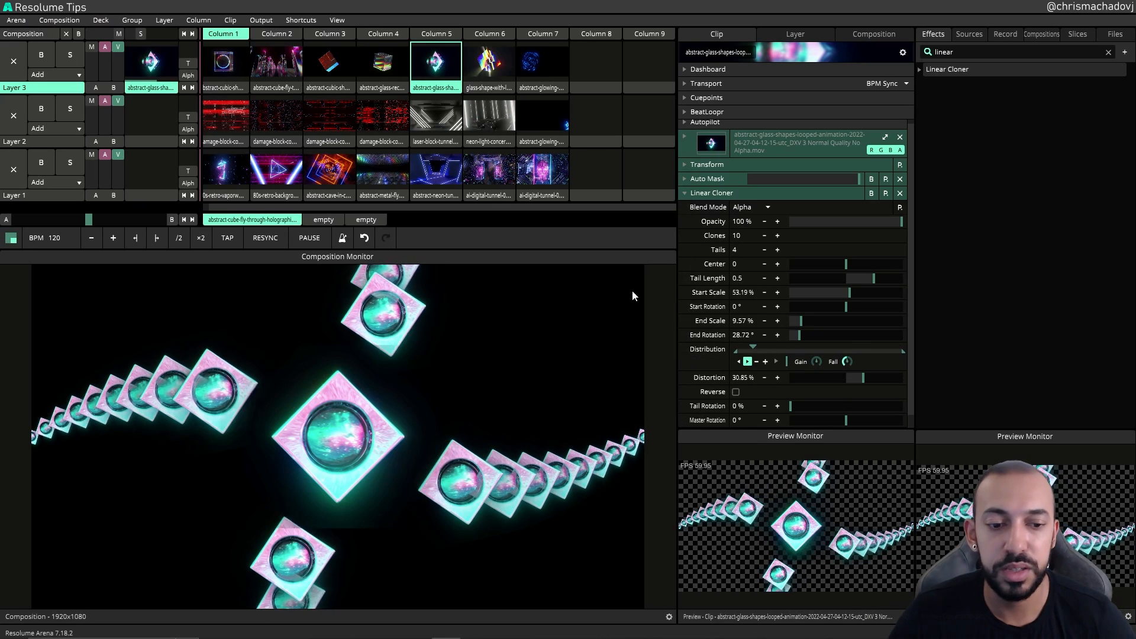
{"action": "left_click", "coordinate": [777, 361]}
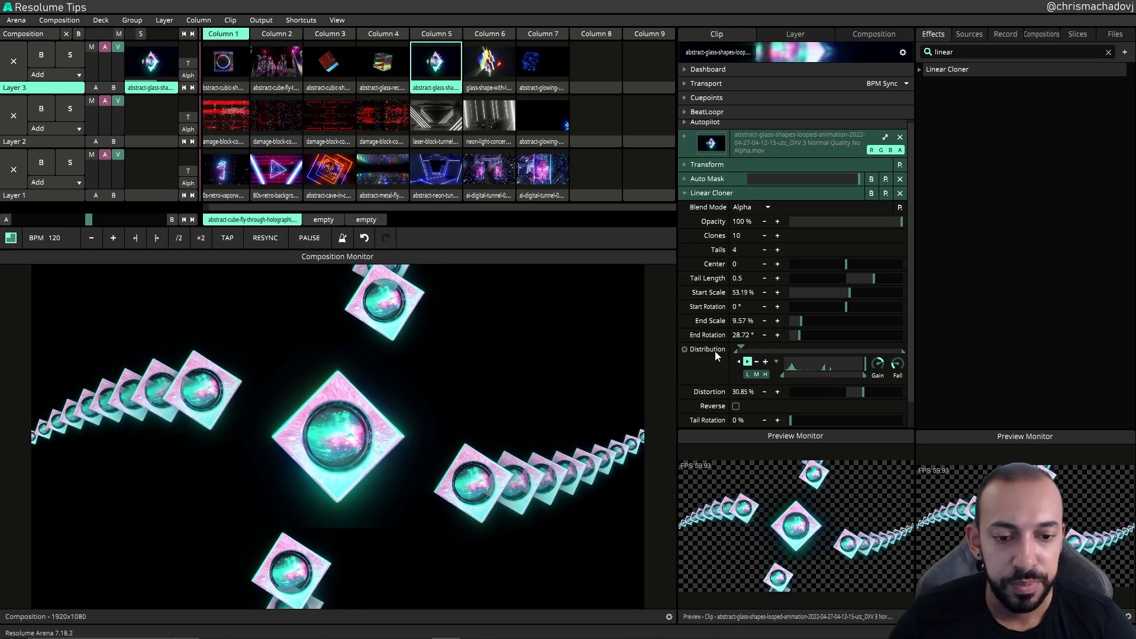
{"action": "mouse_move", "coordinate": [748, 353]}
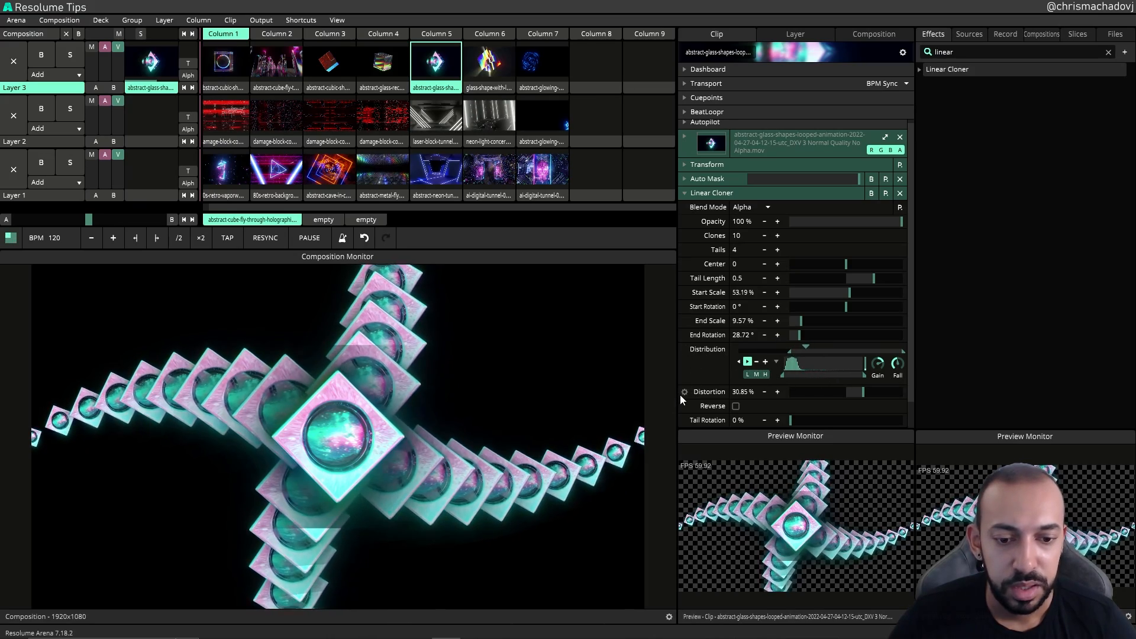
Step: Drive the Distortion with External FFT as well and widen its response range
{"action": "left_click", "coordinate": [681, 394]}
{"action": "left_click", "coordinate": [658, 334]}
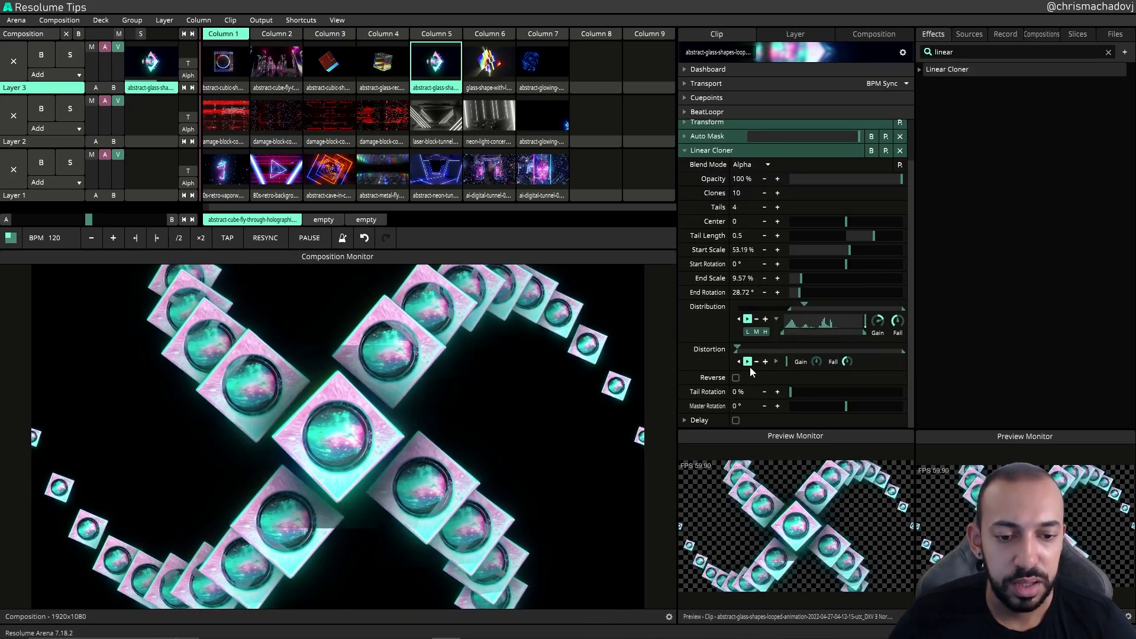
{"action": "mouse_move", "coordinate": [737, 349]}
{"action": "left_mouse_down"}
{"action": "mouse_move", "coordinate": [815, 364]}
{"action": "mouse_move", "coordinate": [848, 340]}
{"action": "mouse_move", "coordinate": [819, 342]}
{"action": "left_mouse_up"}
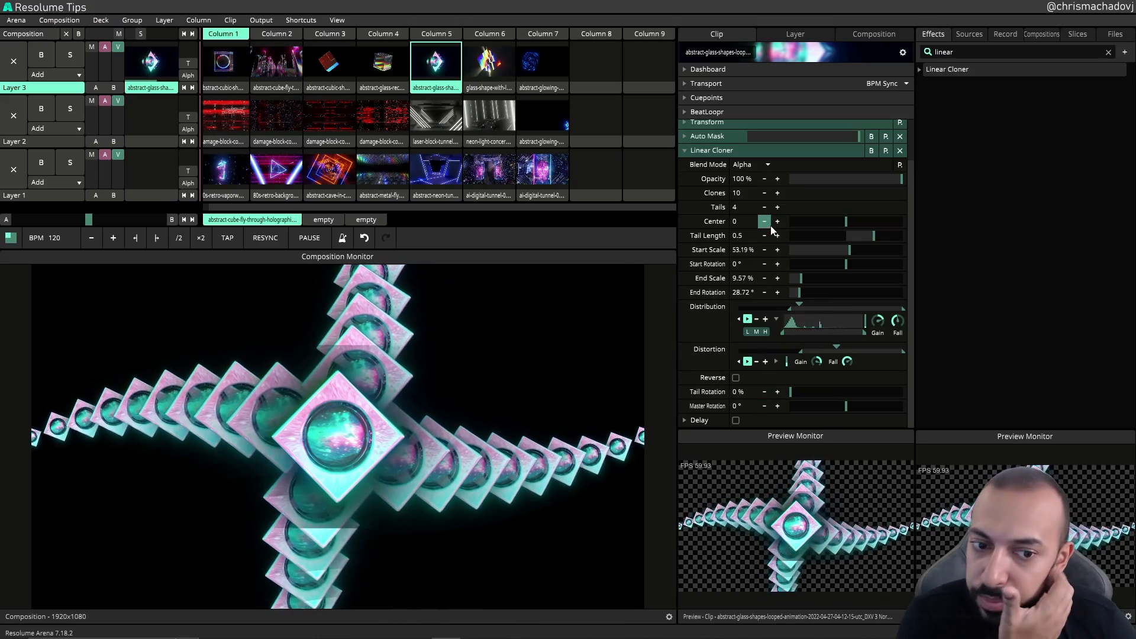
Step: Animate the Center on a Timeline, adjusting its range and setting the playback mode to Bounce
{"action": "left_click_drag", "start_coordinate": [845, 225], "coordinate": [812, 221]}
{"action": "left_click", "coordinate": [684, 222]}
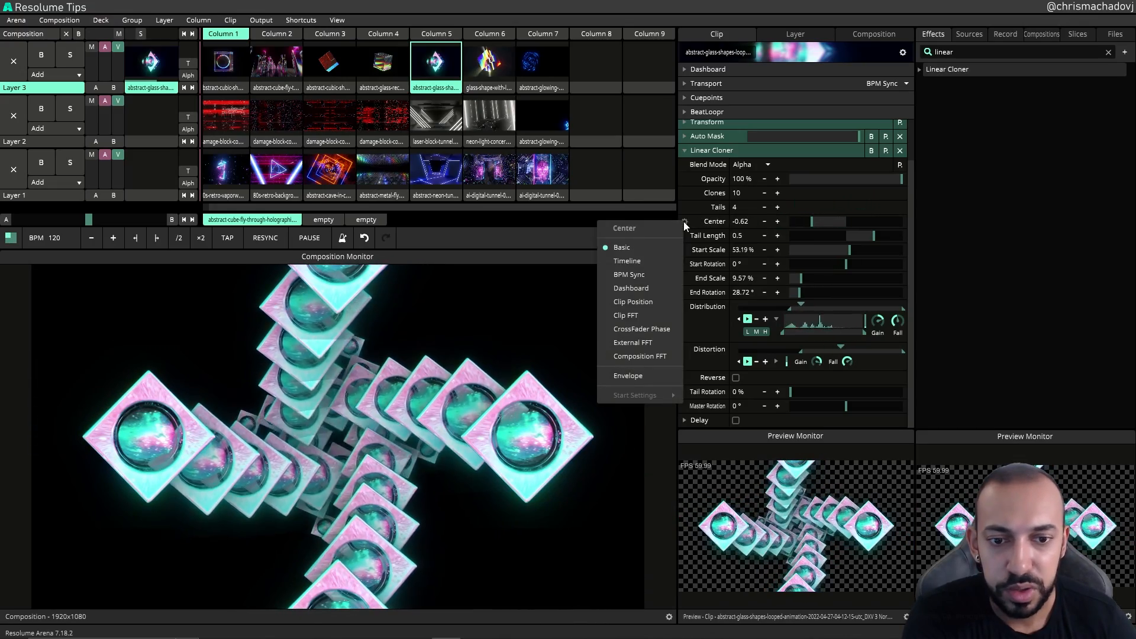
{"action": "left_click", "coordinate": [640, 261]}
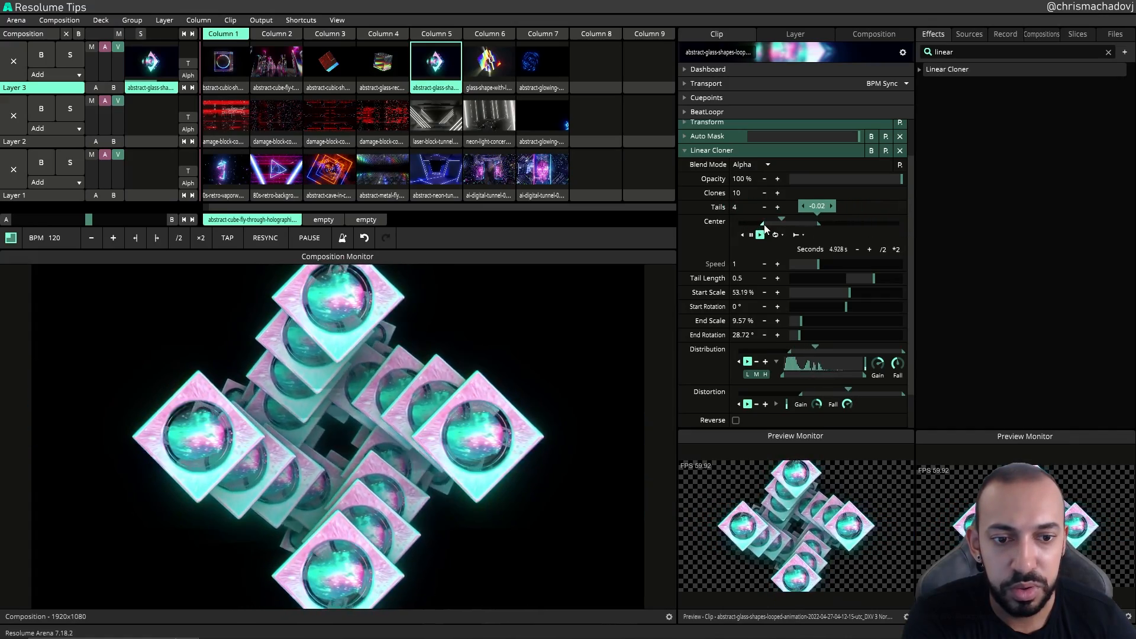
{"action": "left_click_drag", "start_coordinate": [789, 222], "coordinate": [736, 224]}
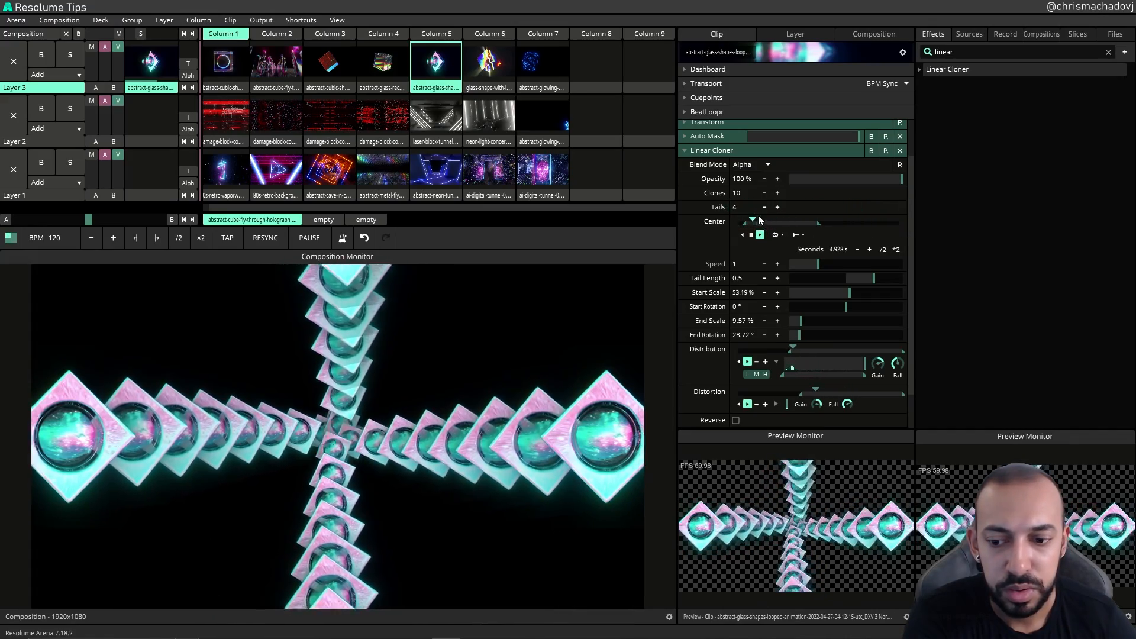
{"action": "mouse_move", "coordinate": [836, 220]}
{"action": "left_mouse_down"}
{"action": "mouse_move", "coordinate": [811, 229]}
{"action": "mouse_move", "coordinate": [848, 225]}
{"action": "left_mouse_up"}
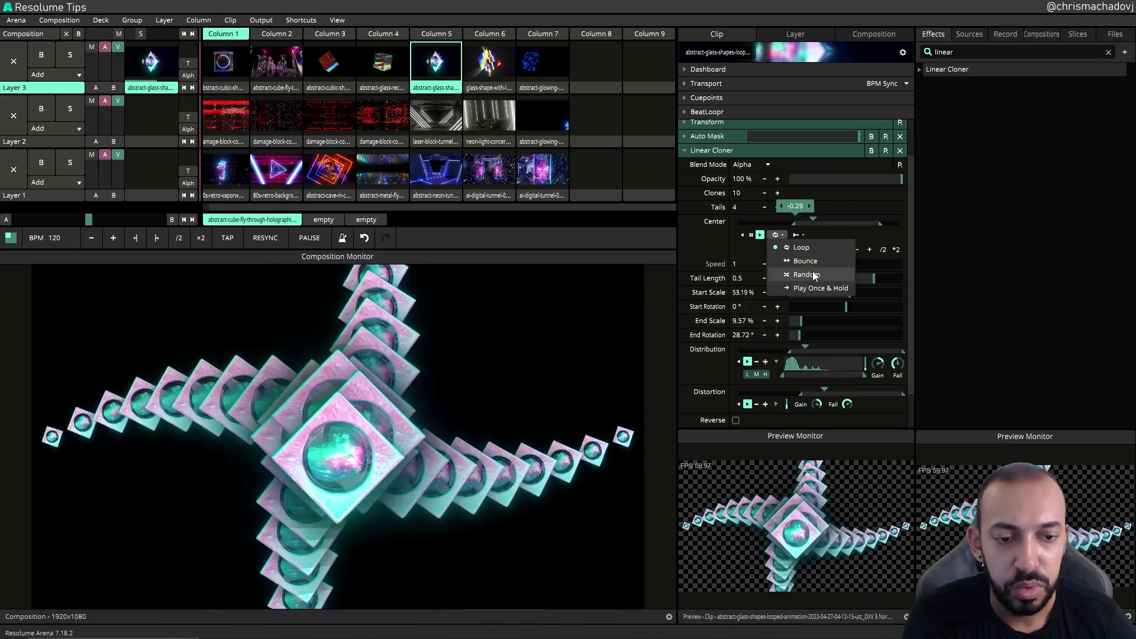
{"action": "left_click", "coordinate": [801, 261]}
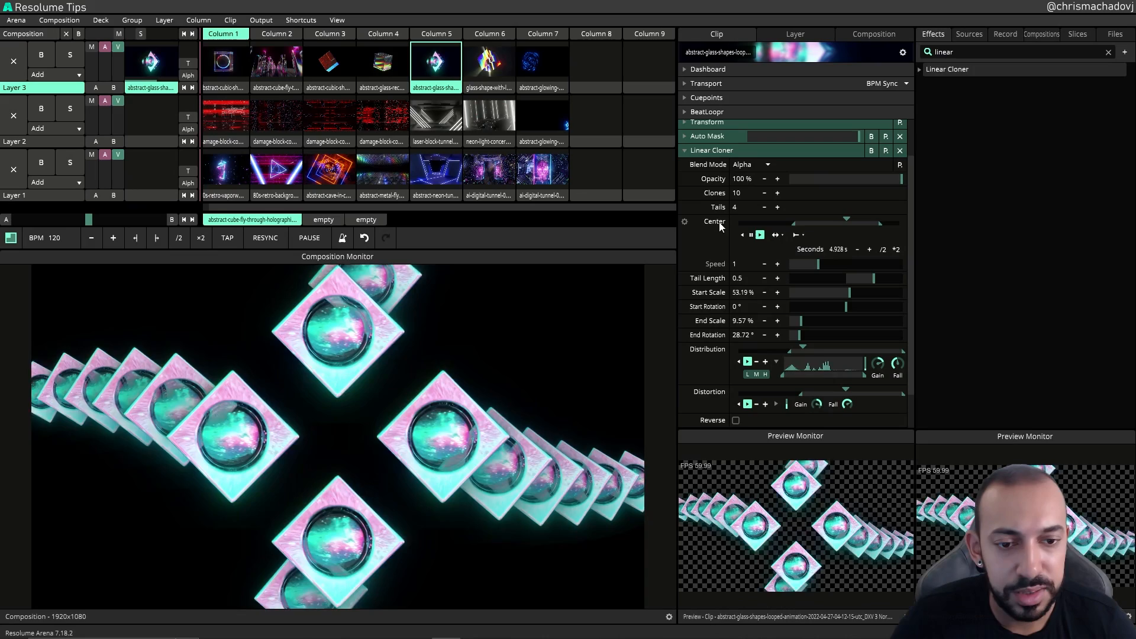
Step: Add an Envelope to the Center animation and give its curve Sine In/Out easing
{"action": "left_click", "coordinate": [684, 222]}
{"action": "left_click", "coordinate": [636, 371]}
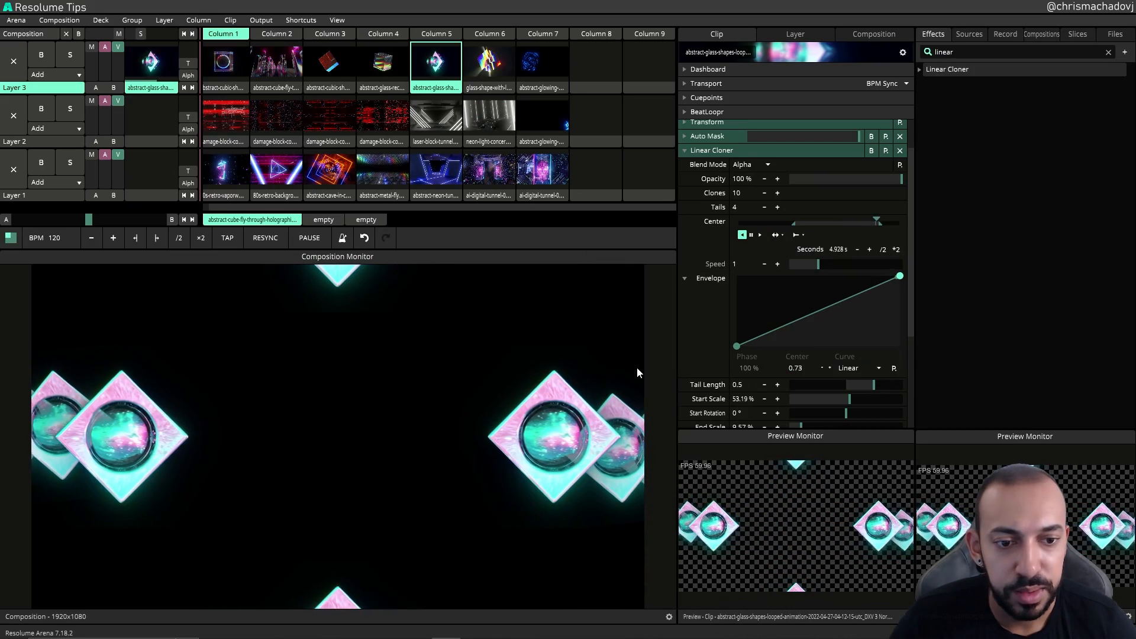
{"action": "right_click", "coordinate": [897, 279]}
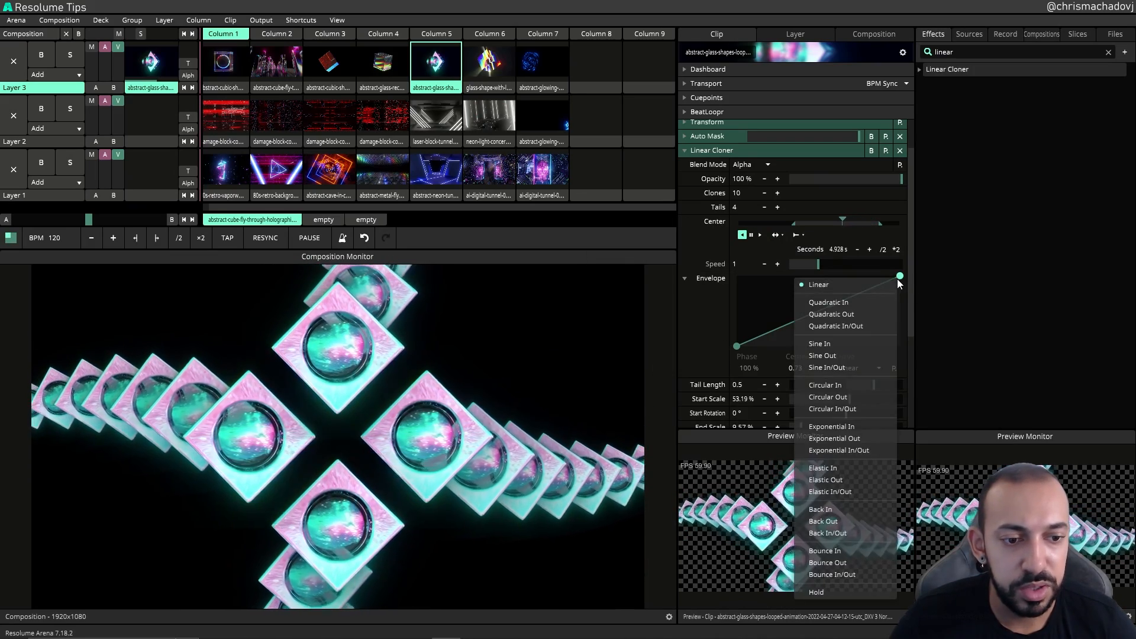
{"action": "left_click", "coordinate": [826, 367]}
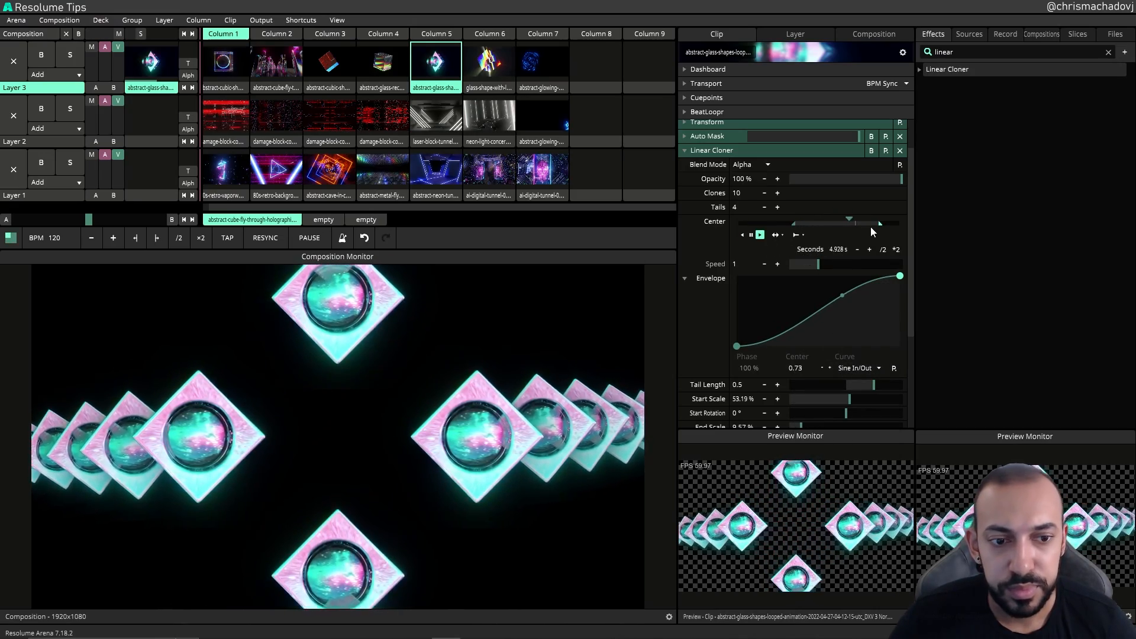
Step: Narrow the Center animation's range to about 2 seconds and collapse the envelope
{"action": "left_click_drag", "start_coordinate": [858, 228], "coordinate": [825, 224]}
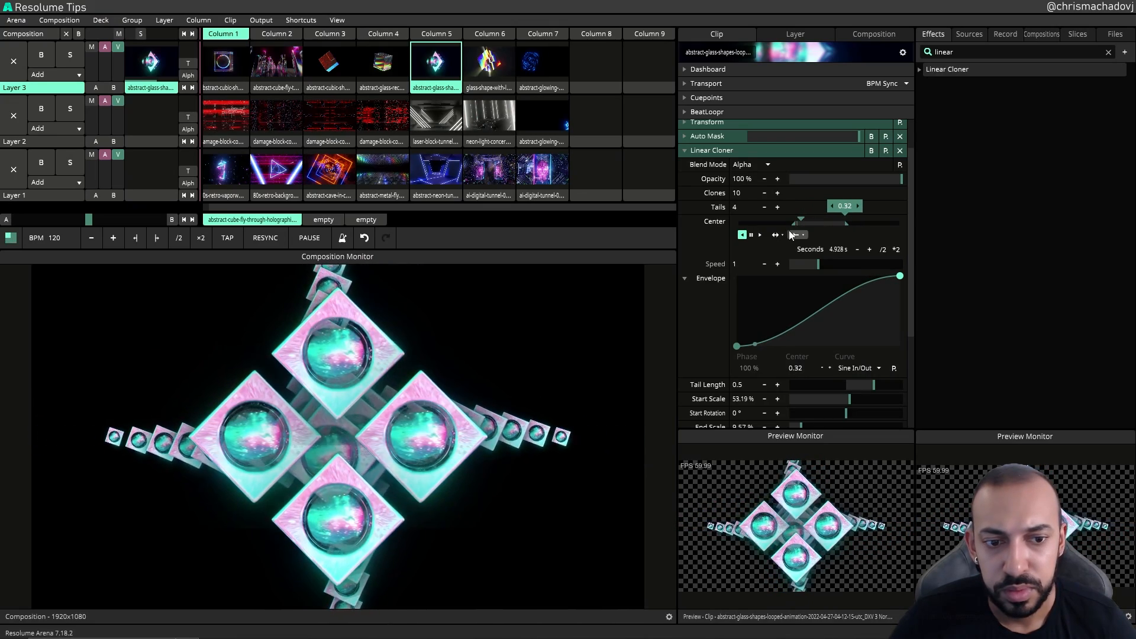
{"action": "mouse_move", "coordinate": [796, 225]}
{"action": "left_mouse_down"}
{"action": "mouse_move", "coordinate": [775, 227]}
{"action": "mouse_move", "coordinate": [815, 227]}
{"action": "left_mouse_up"}
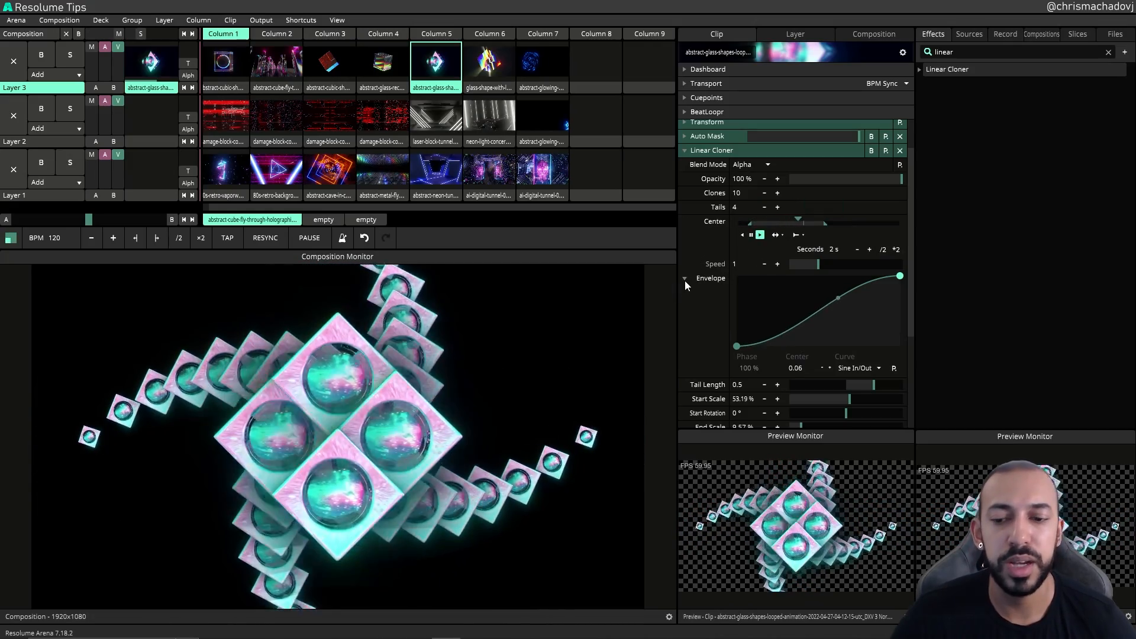
{"action": "left_click", "coordinate": [685, 278]}
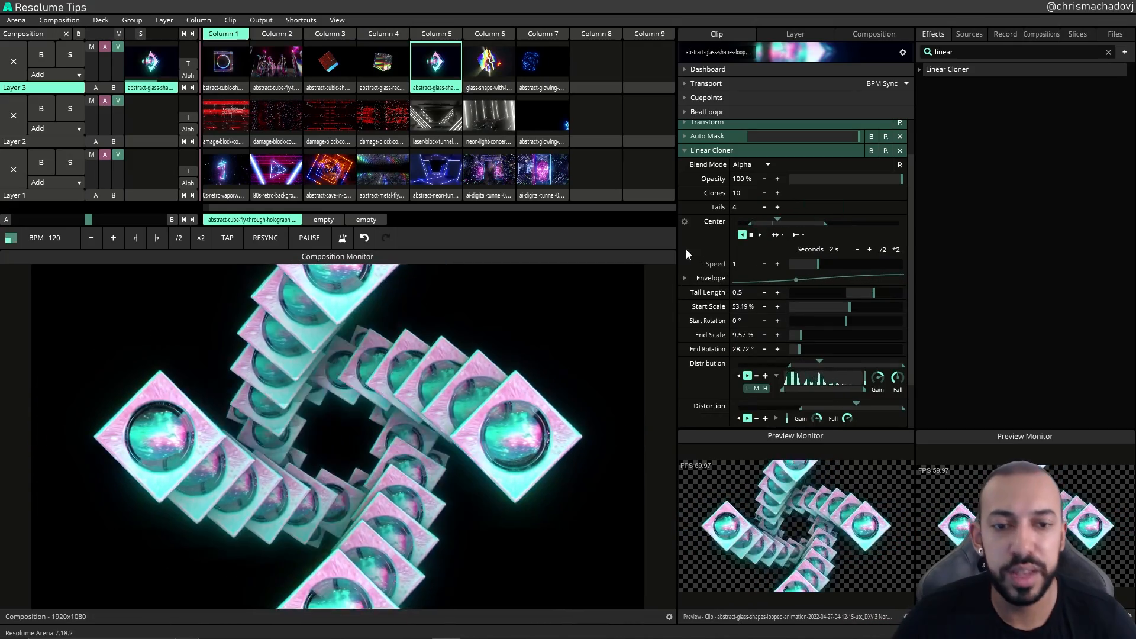
Step: Collapse the Linear Cloner and start playback of the clip from the Transport
{"action": "left_click", "coordinate": [685, 151]}
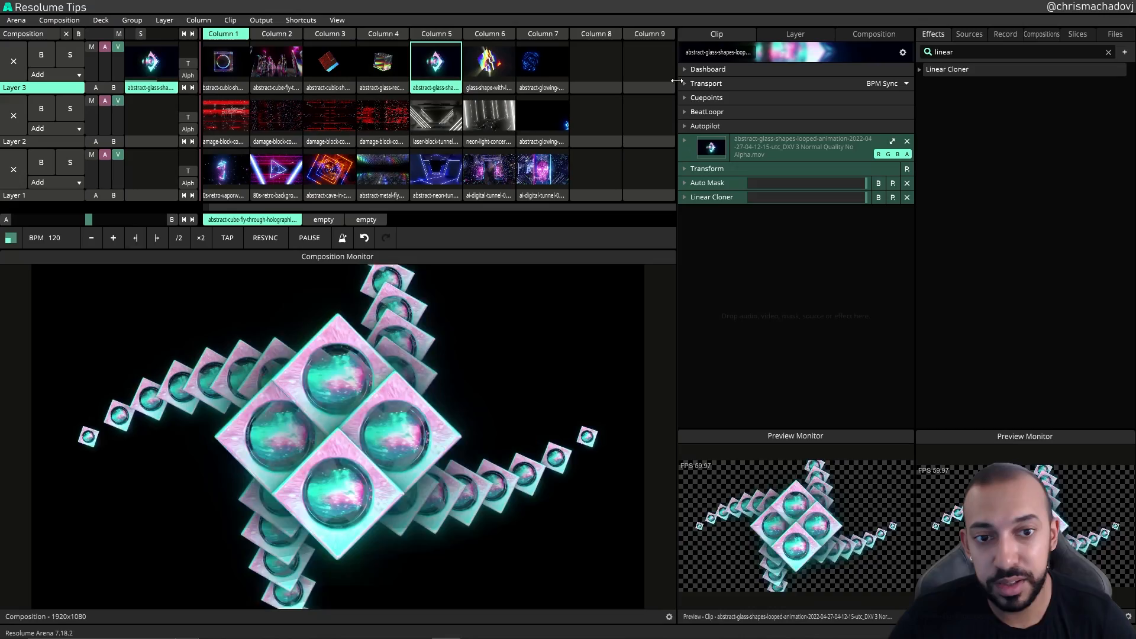
{"action": "left_click", "coordinate": [684, 84]}
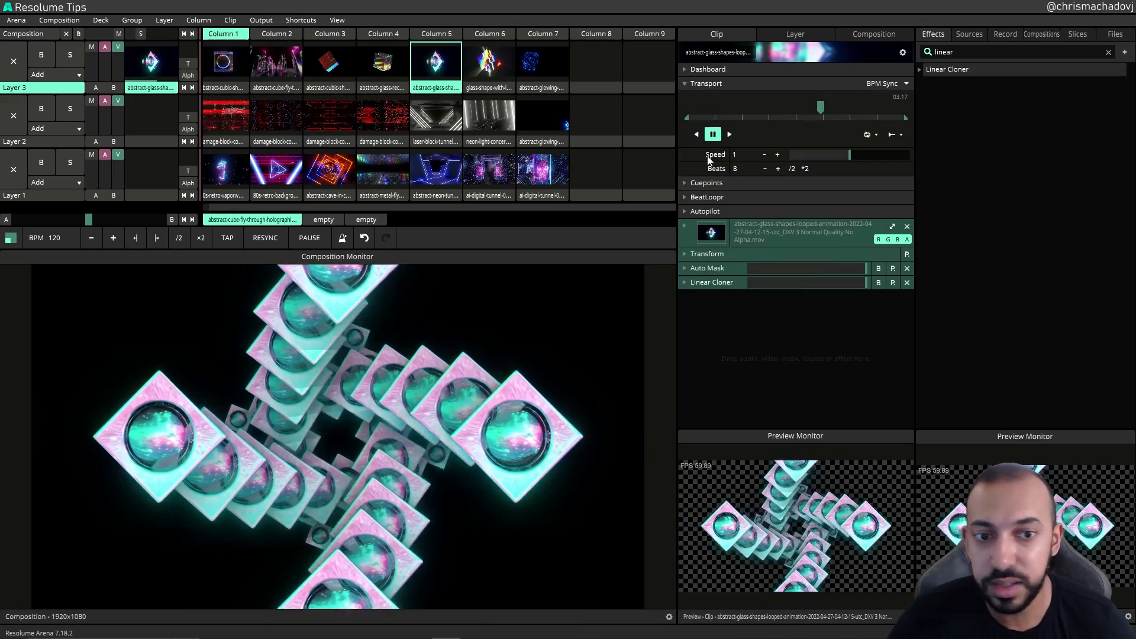
{"action": "left_click", "coordinate": [729, 134]}
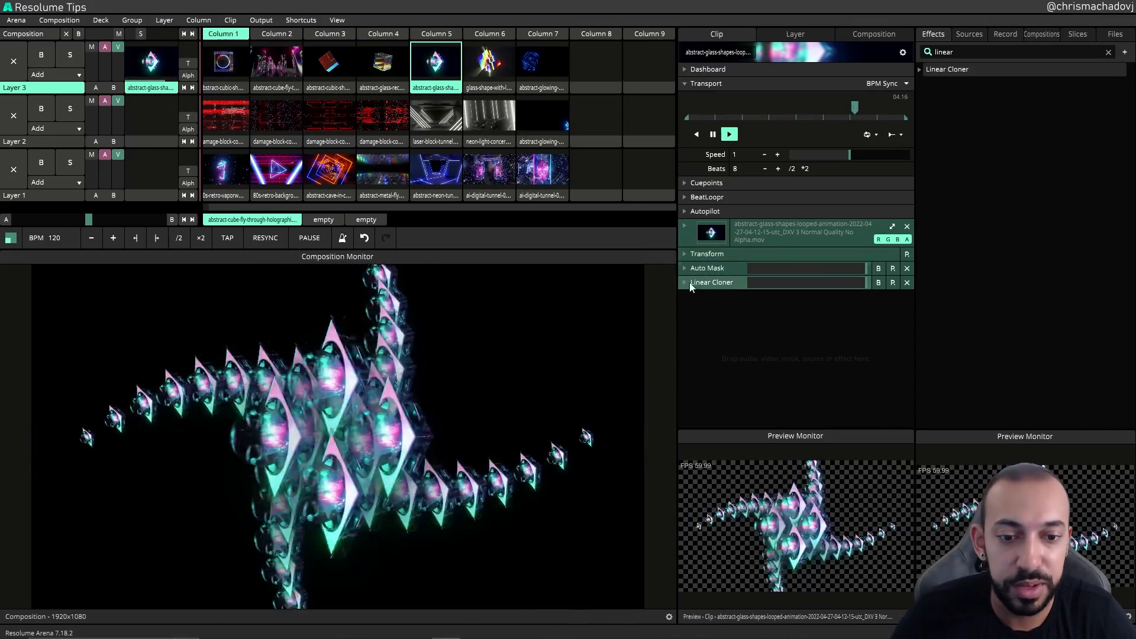
Step: Animate the Master Rotation on a Timeline playing in reverse
{"action": "left_click", "coordinate": [687, 282]}
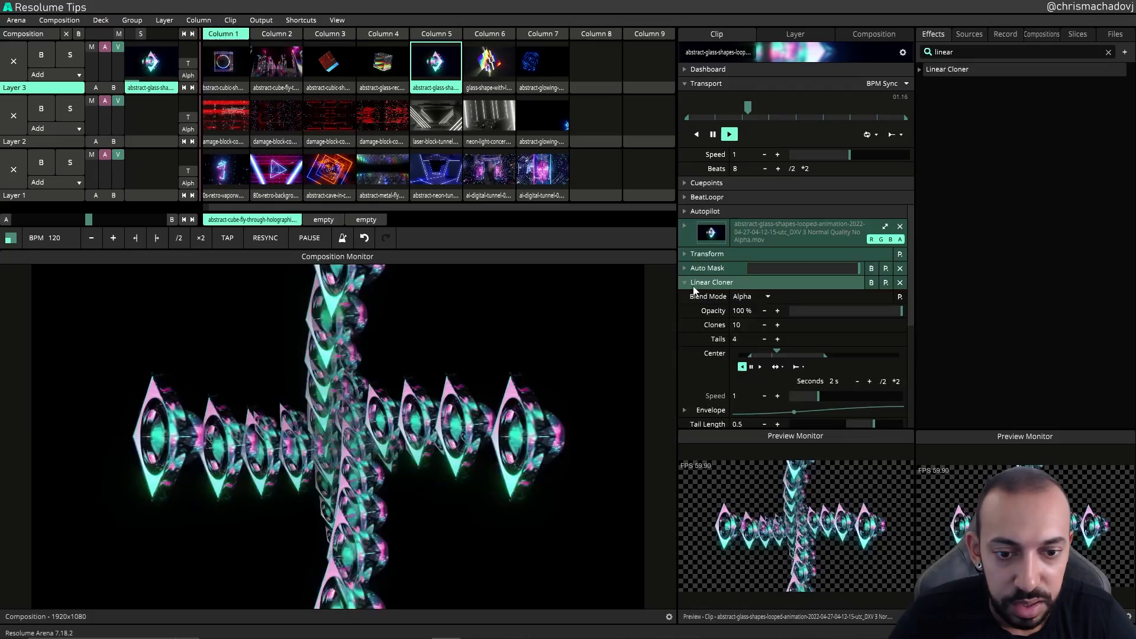
{"action": "scroll", "coordinate": [706, 318], "scroll_direction": "down", "scroll_amount": 4}
{"action": "left_click", "coordinate": [684, 407]}
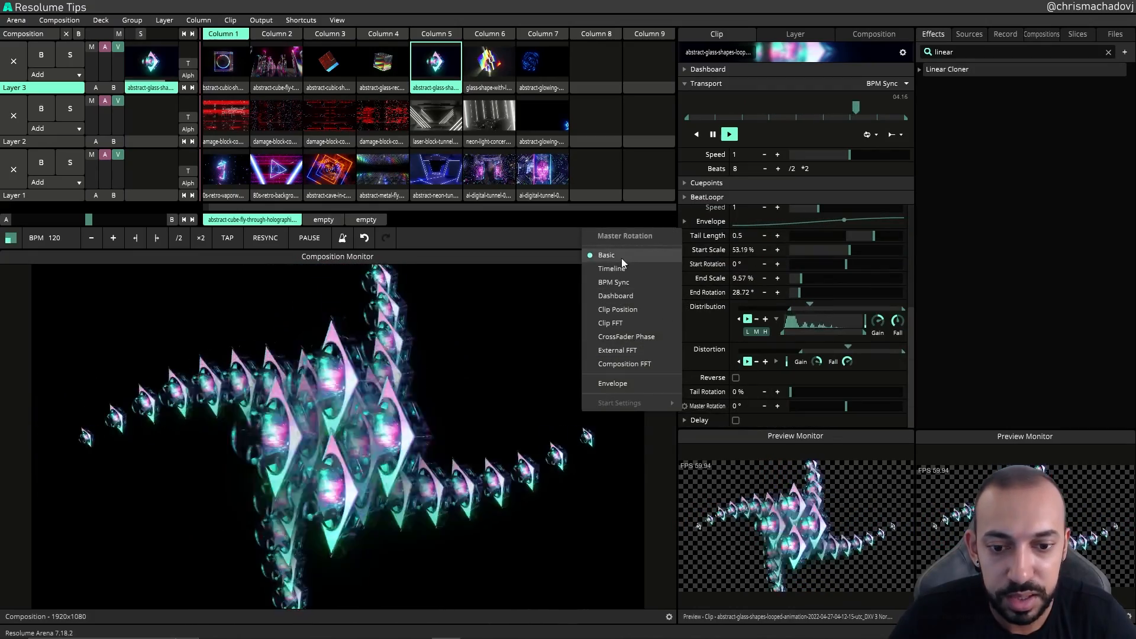
{"action": "left_click", "coordinate": [621, 258]}
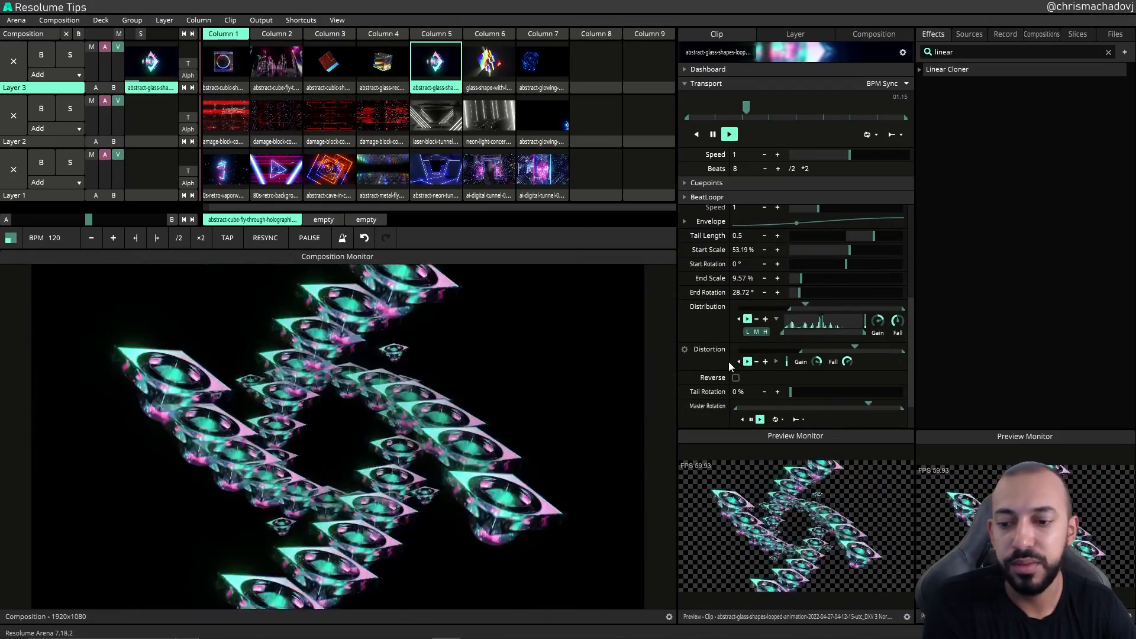
{"action": "scroll", "coordinate": [729, 361], "scroll_direction": "down", "scroll_amount": 3}
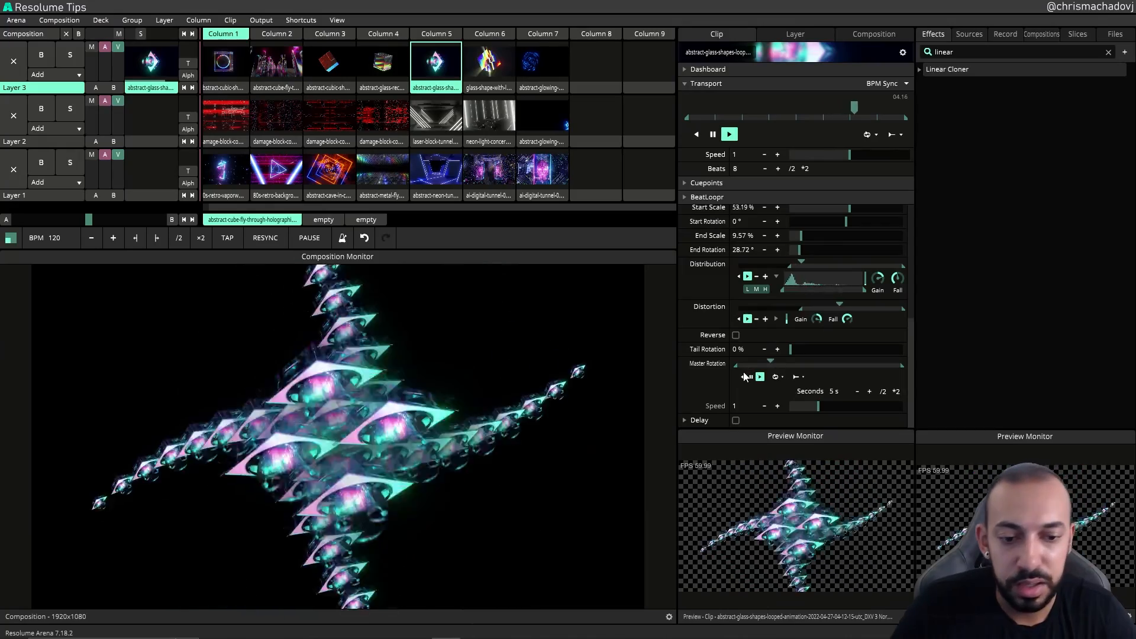
{"action": "left_click", "coordinate": [743, 377]}
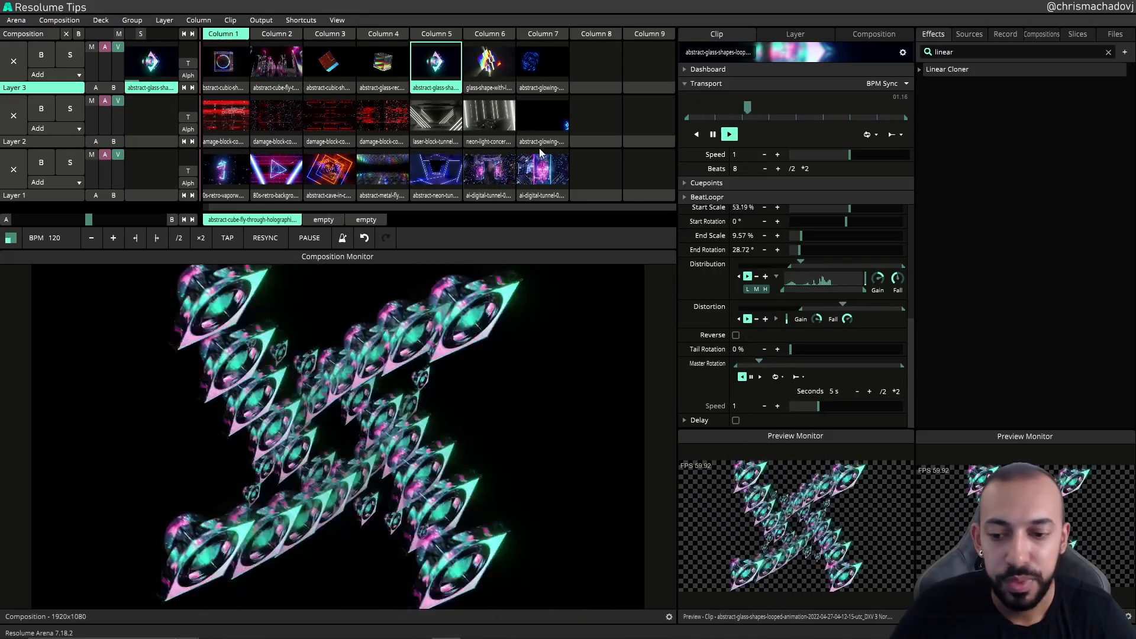
Step: Select the glass shape with light rays clip in Column 6
{"action": "left_click", "coordinate": [687, 196]}
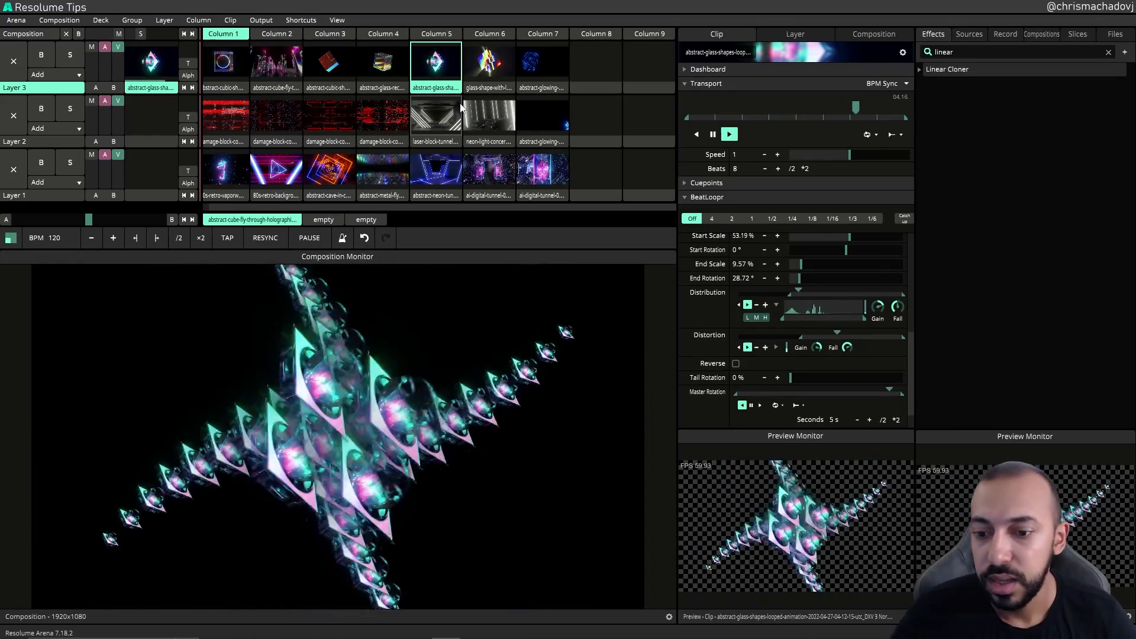
{"action": "left_click", "coordinate": [488, 62]}
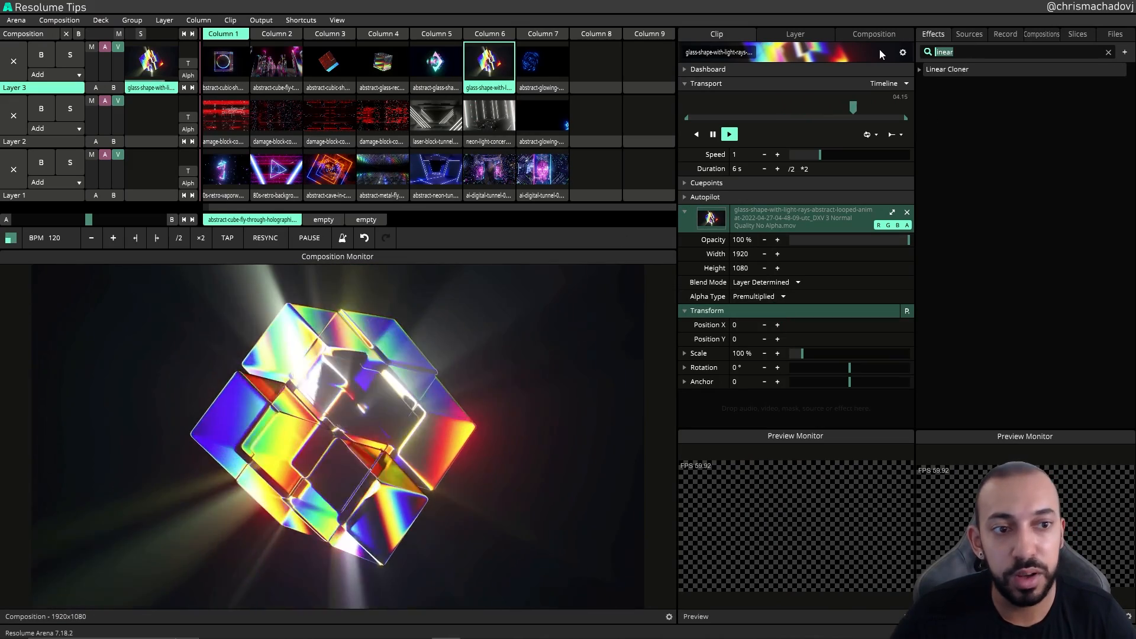
Step: Search the effects for auto and apply Auto Mask to the clip, collapsing its other sections
{"action": "key", "text": "BackSpace"}
{"action": "key", "text": "BackSpace"}
{"action": "key", "text": "BackSpace"}
{"action": "key", "text": "BackSpace"}
{"action": "key", "text": "BackSpace"}
{"action": "key", "text": "BackSpace"}
{"action": "type", "text": "auto"}
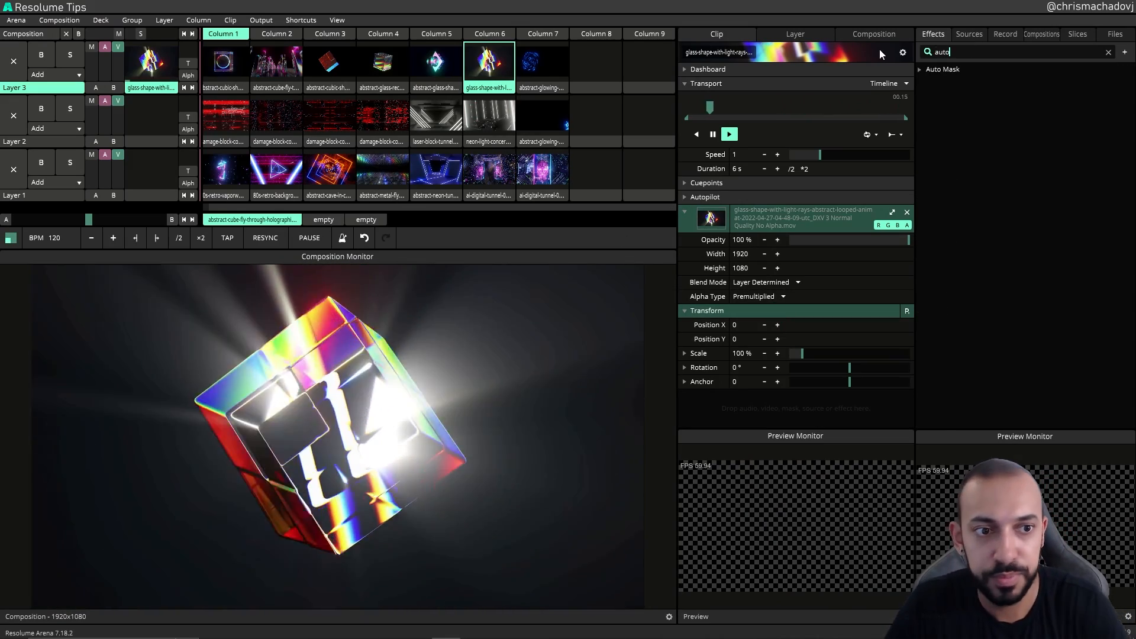
{"action": "left_click_drag", "start_coordinate": [929, 71], "coordinate": [504, 56]}
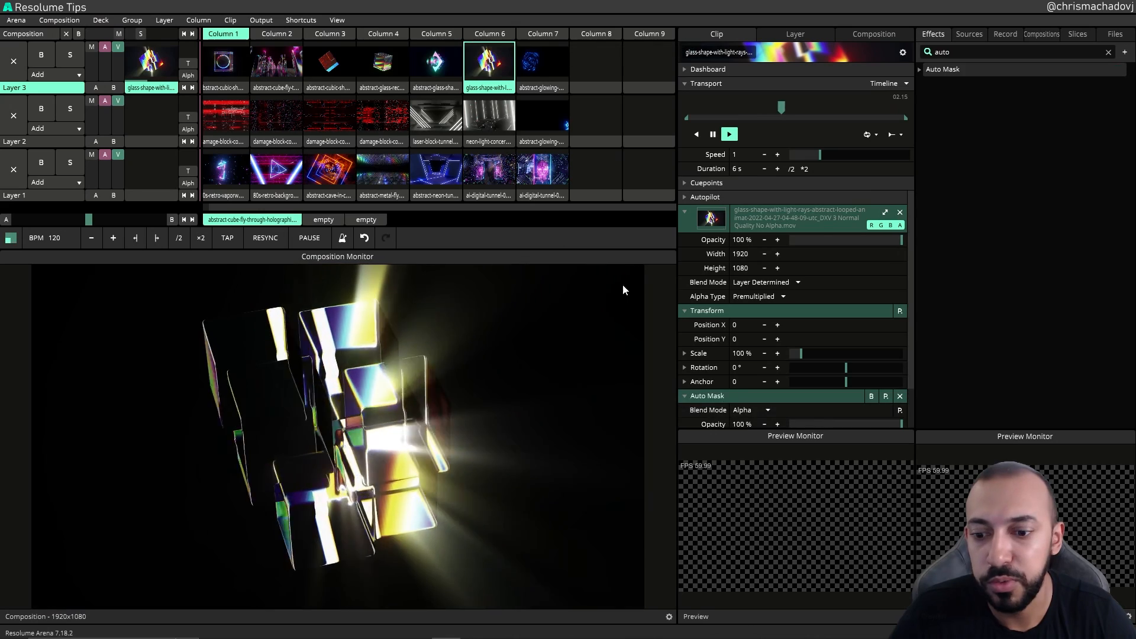
{"action": "left_click", "coordinate": [691, 310]}
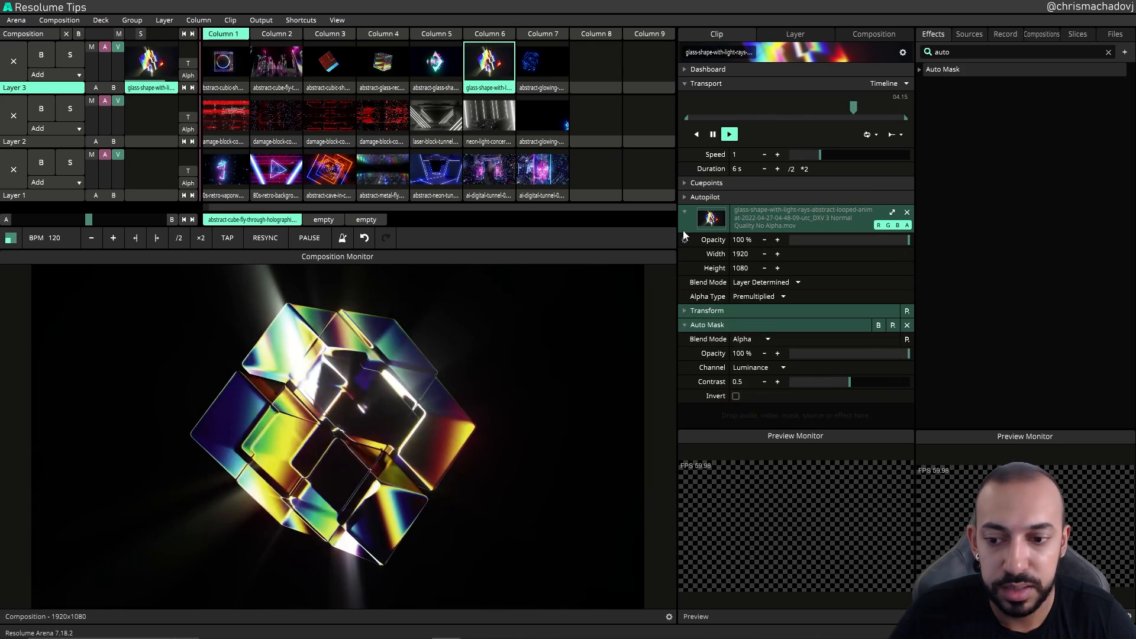
{"action": "left_click", "coordinate": [684, 213]}
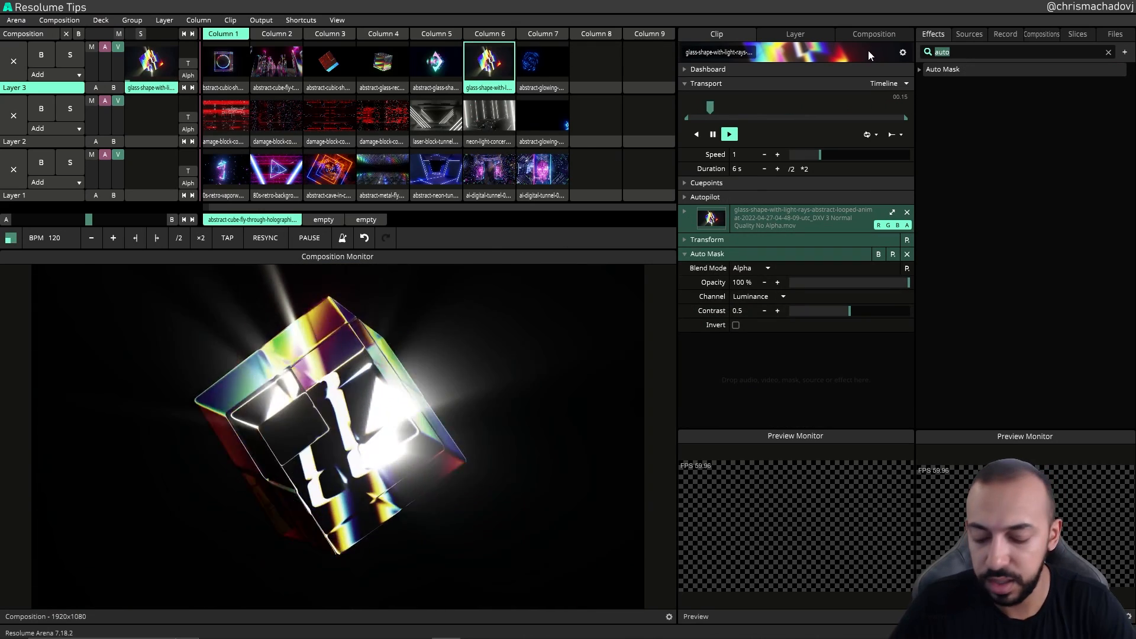
Step: Search the effects for linea and add Linear Cloner to the clip below Auto Mask
{"action": "type", "text": "linea"}
{"action": "mouse_move", "coordinate": [942, 69]}
{"action": "left_mouse_down"}
{"action": "mouse_move", "coordinate": [765, 396]}
{"action": "mouse_move", "coordinate": [768, 332]}
{"action": "left_mouse_up"}
{"action": "scroll", "coordinate": [684, 249], "scroll_direction": "up", "scroll_amount": 3}
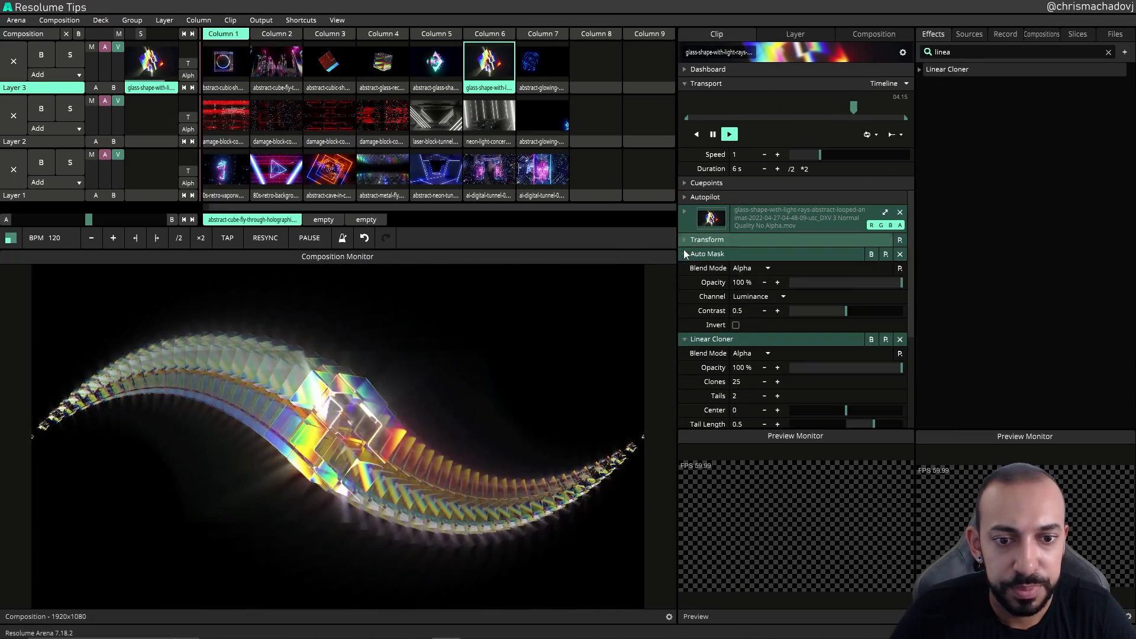
Step: Apply the Linear Cloner 0 preset to the Linear Cloner effect
{"action": "left_click", "coordinate": [886, 269]}
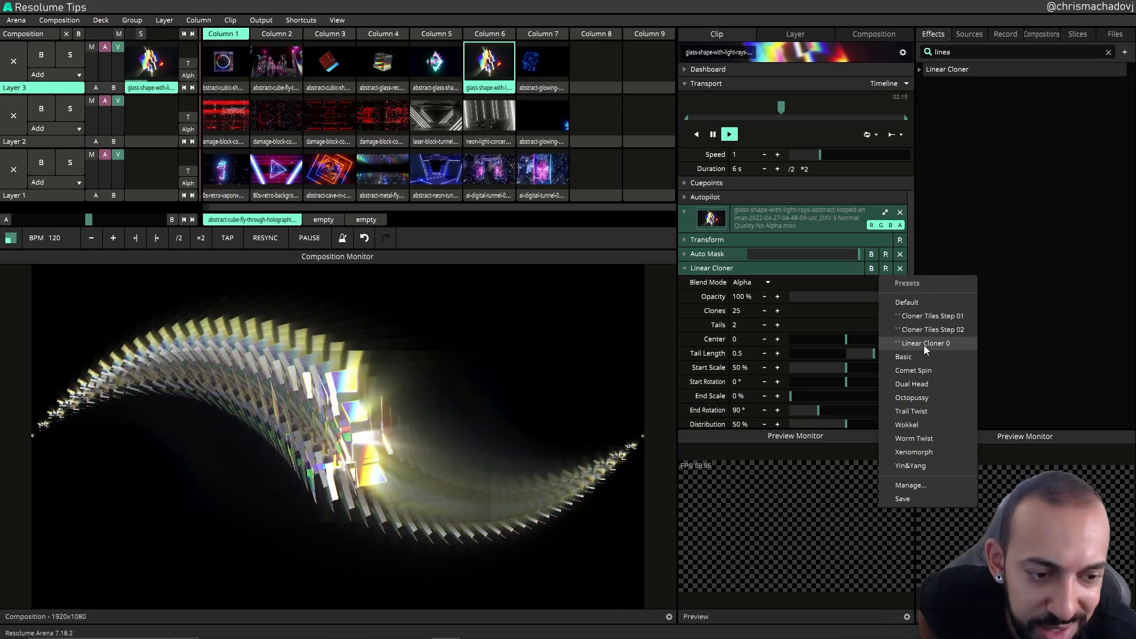
{"action": "left_click", "coordinate": [924, 344]}
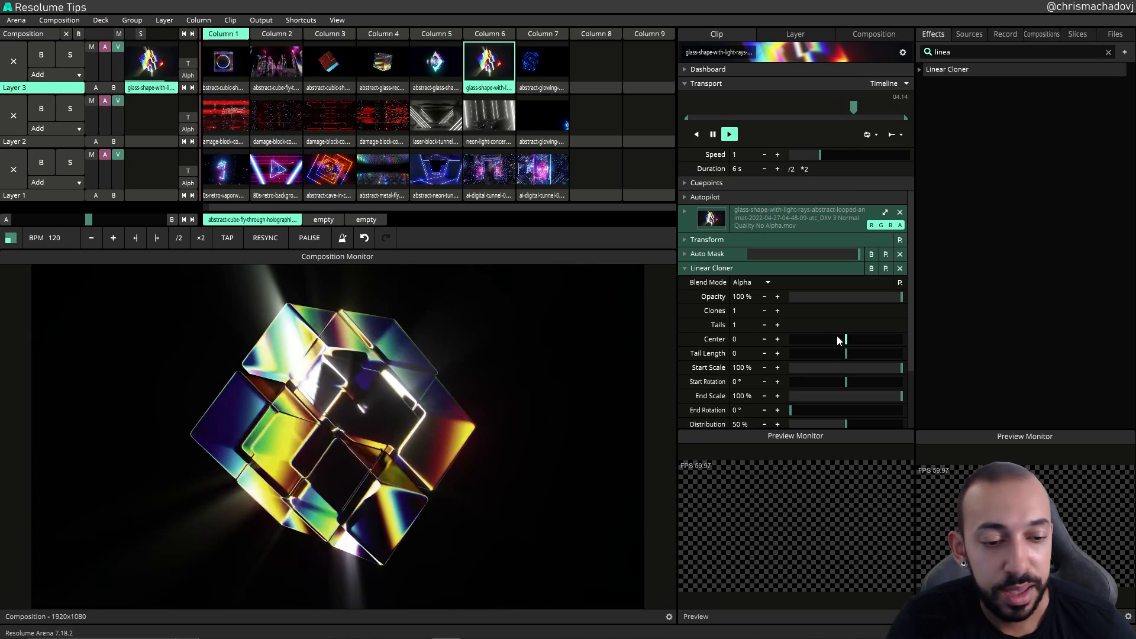
Step: Try nudging the Linear Cloner's Center value and undo it
{"action": "left_click_drag", "start_coordinate": [836, 337], "coordinate": [852, 344]}
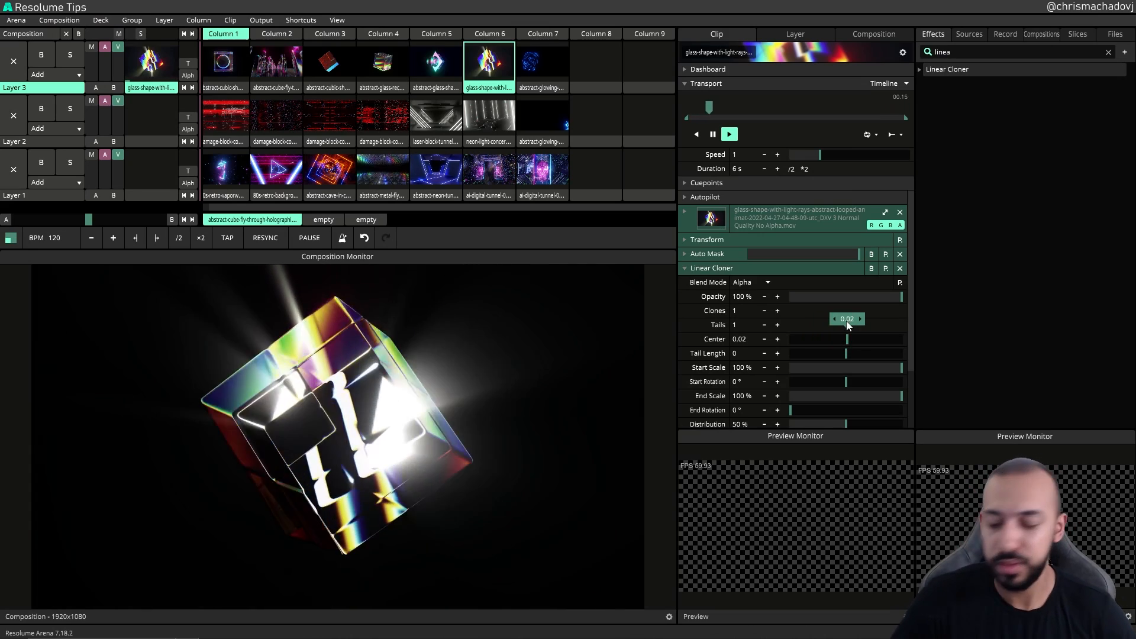
{"action": "key", "text": "ctrl+z"}
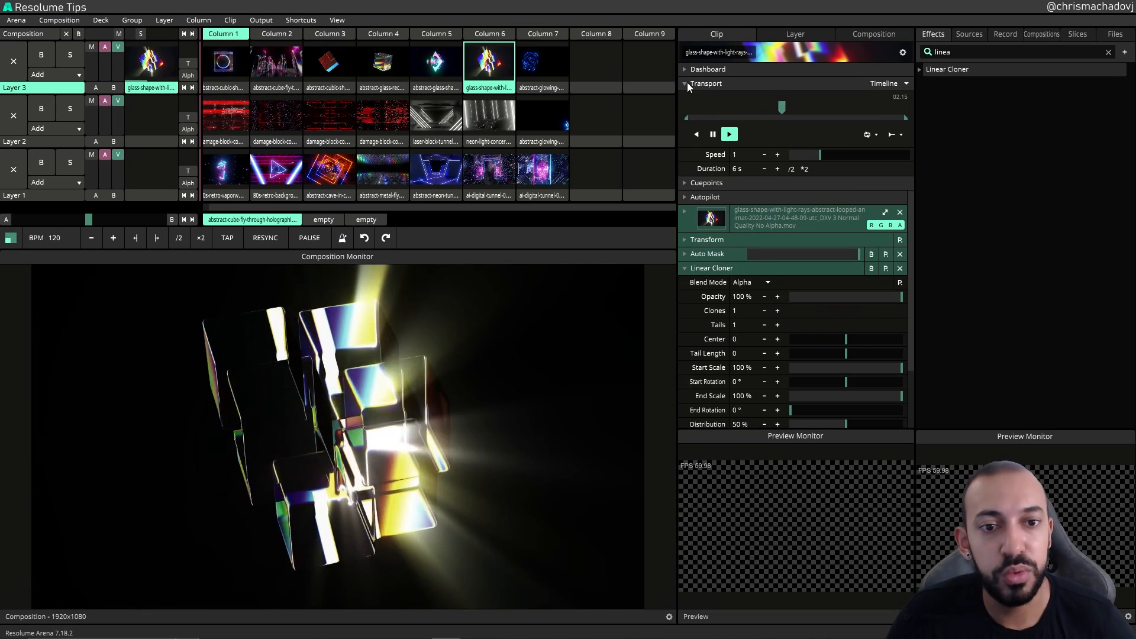
Step: Collapse the Transport section and set the Linear Cloner's Clones to 2
{"action": "left_click", "coordinate": [688, 82]}
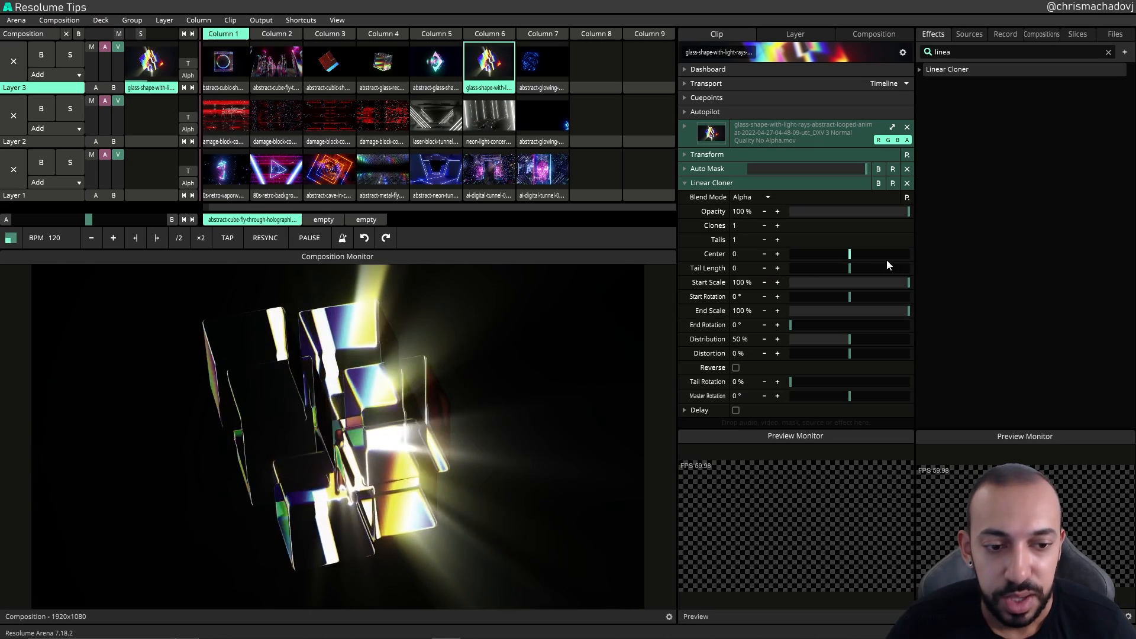
{"action": "left_click_drag", "start_coordinate": [850, 255], "coordinate": [853, 259]}
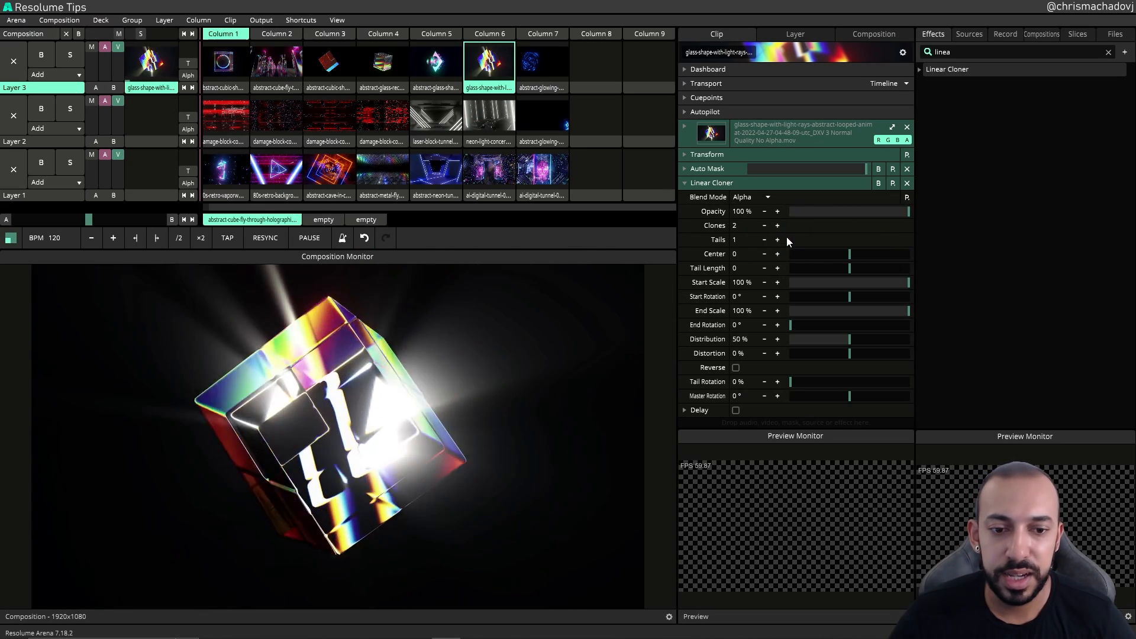
{"action": "key", "text": "ctrl+z"}
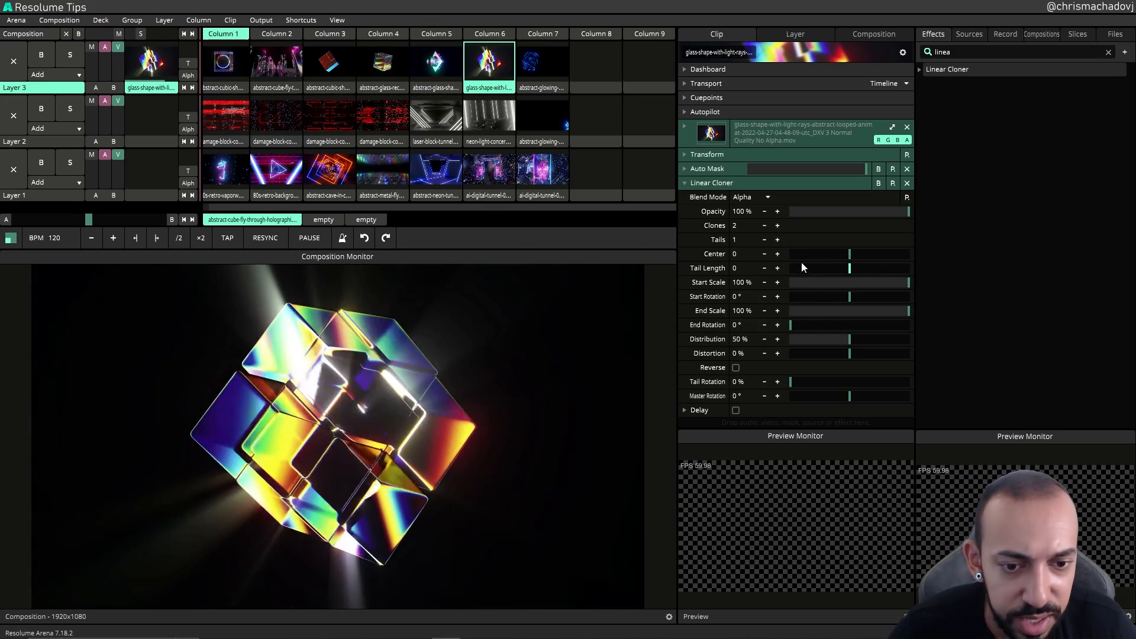
Step: Set the Linear Cloner's Tail Length to 0.5
{"action": "left_click_drag", "start_coordinate": [857, 270], "coordinate": [884, 277]}
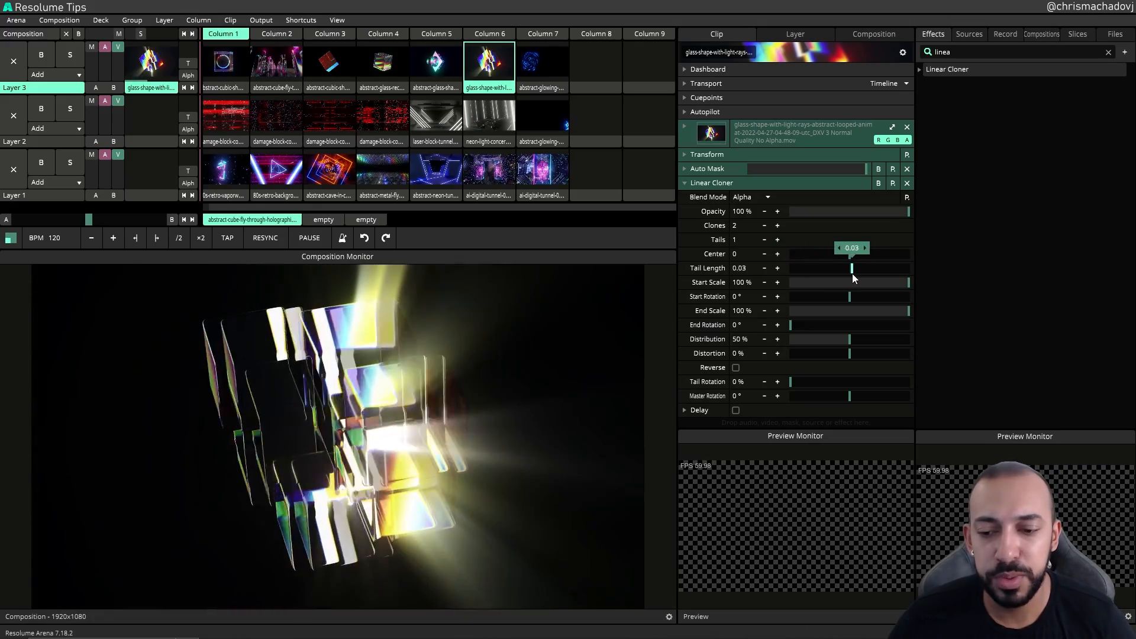
{"action": "left_click_drag", "start_coordinate": [853, 274], "coordinate": [865, 271]}
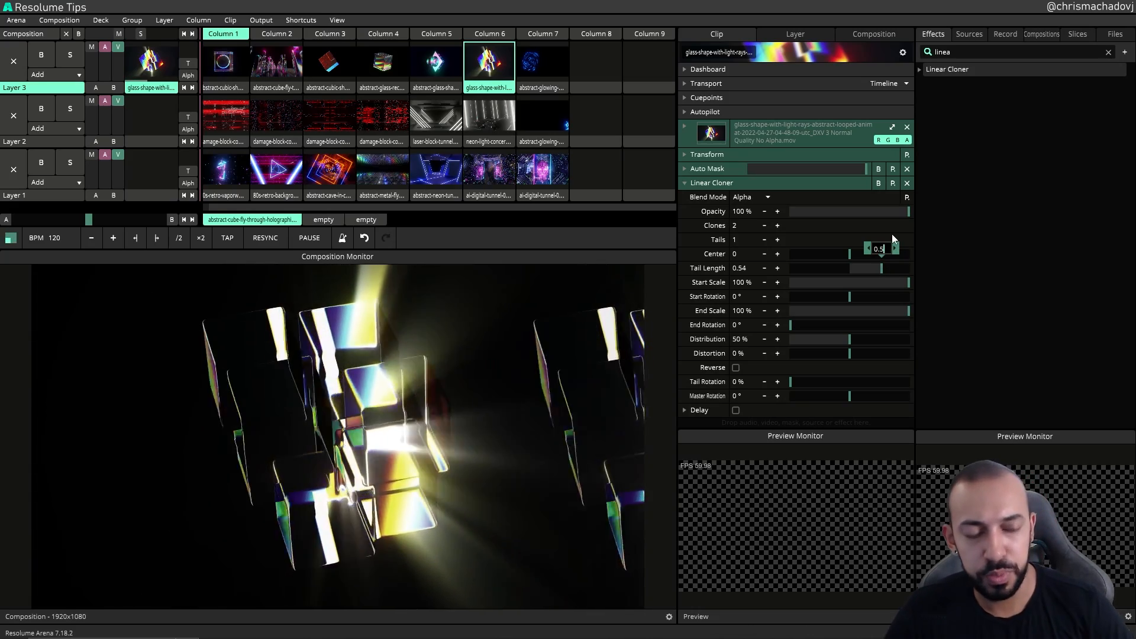
{"action": "type", "text": "5"}
{"action": "key", "text": "Return"}
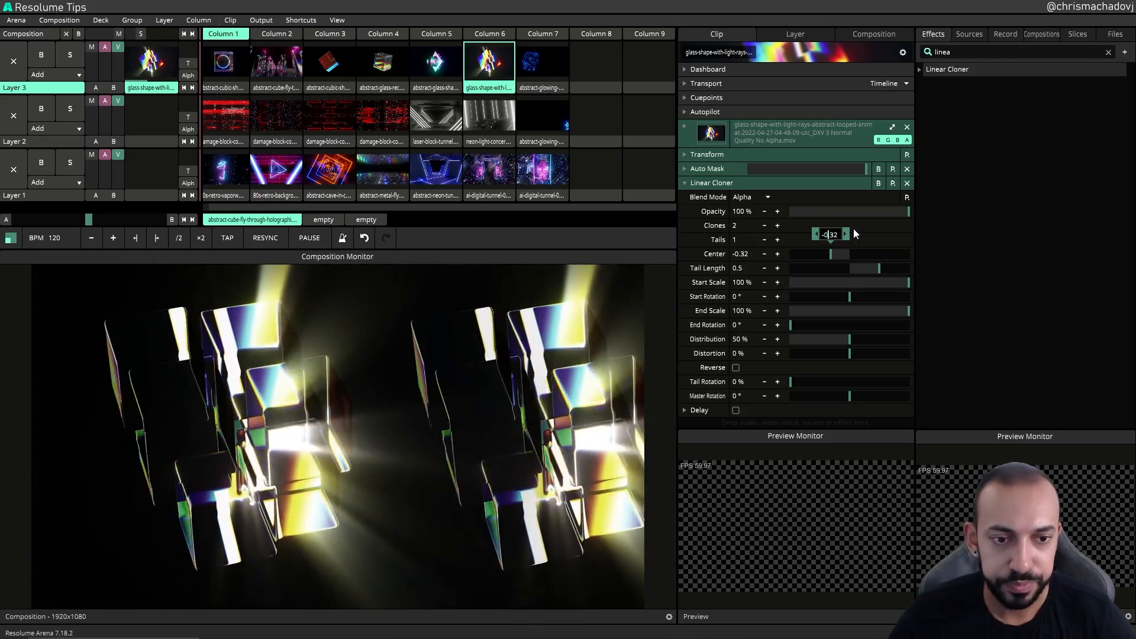
Step: Set the Linear Cloner's Center to -0.5
{"action": "key", "text": "BackSpace"}
{"action": "key", "text": "BackSpace"}
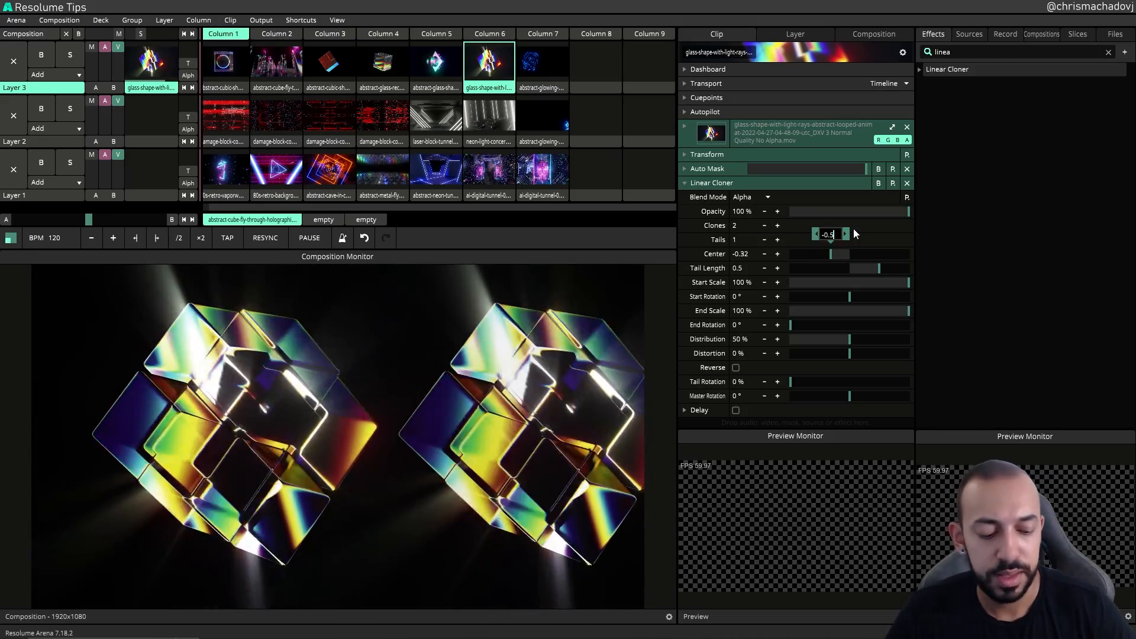
{"action": "type", "text": "5"}
{"action": "key", "text": "Return"}
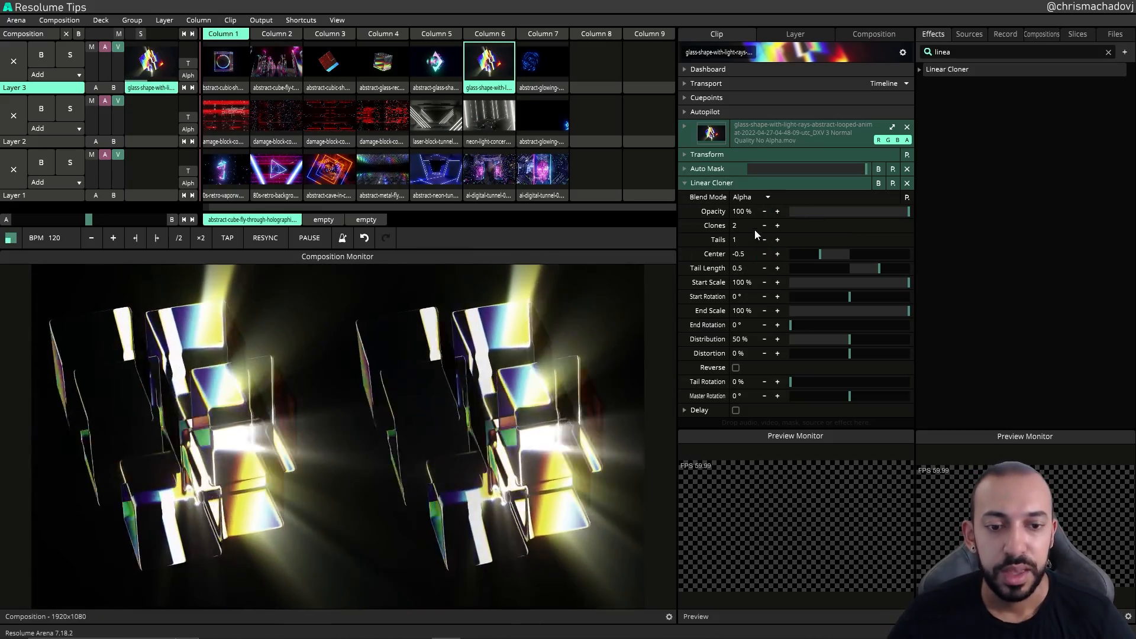
Step: Increase Clones to 3 and push Tail Length to 1 and Center to -1
{"action": "left_click", "coordinate": [777, 226]}
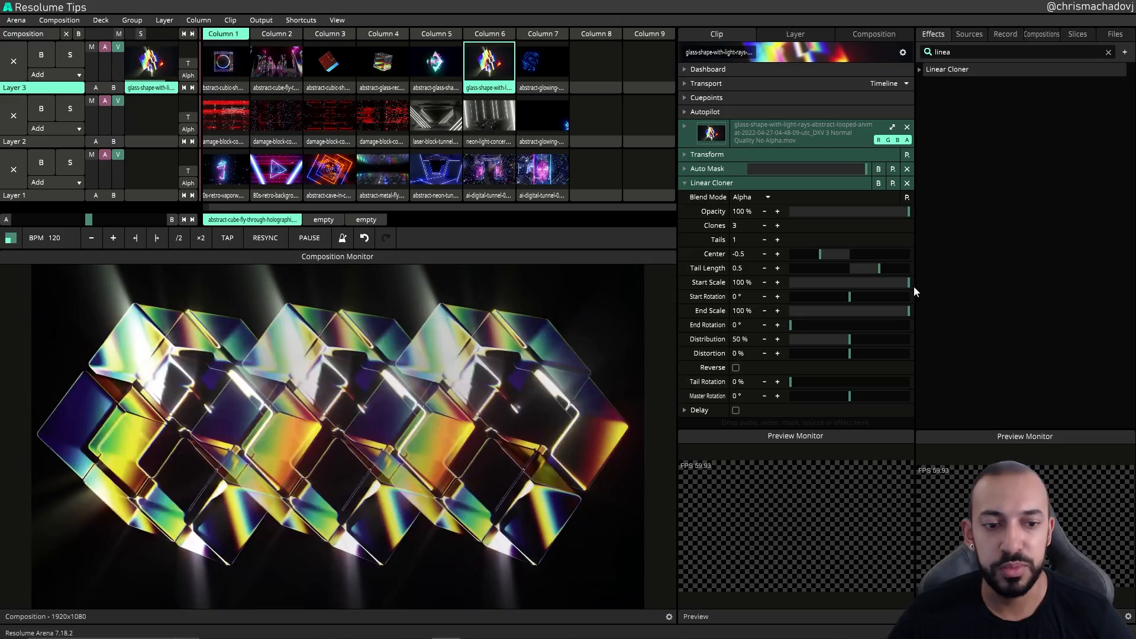
{"action": "left_click_drag", "start_coordinate": [882, 270], "coordinate": [895, 268]}
{"action": "left_click_drag", "start_coordinate": [822, 254], "coordinate": [808, 233]}
{"action": "left_click_drag", "start_coordinate": [895, 268], "coordinate": [913, 266]}
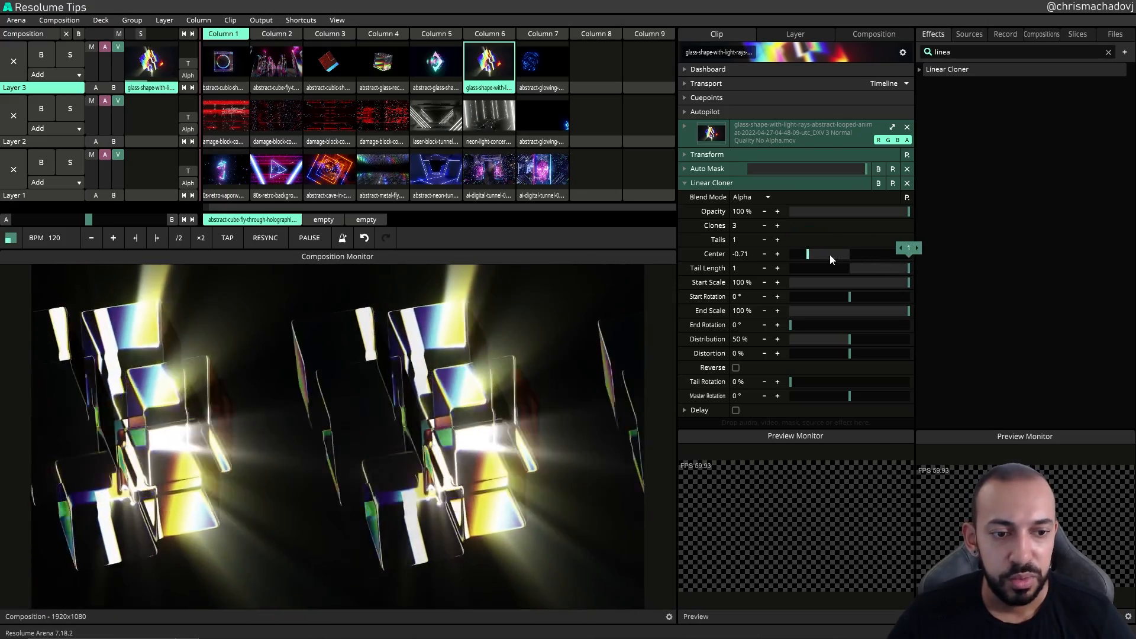
{"action": "left_click_drag", "start_coordinate": [808, 254], "coordinate": [768, 257]}
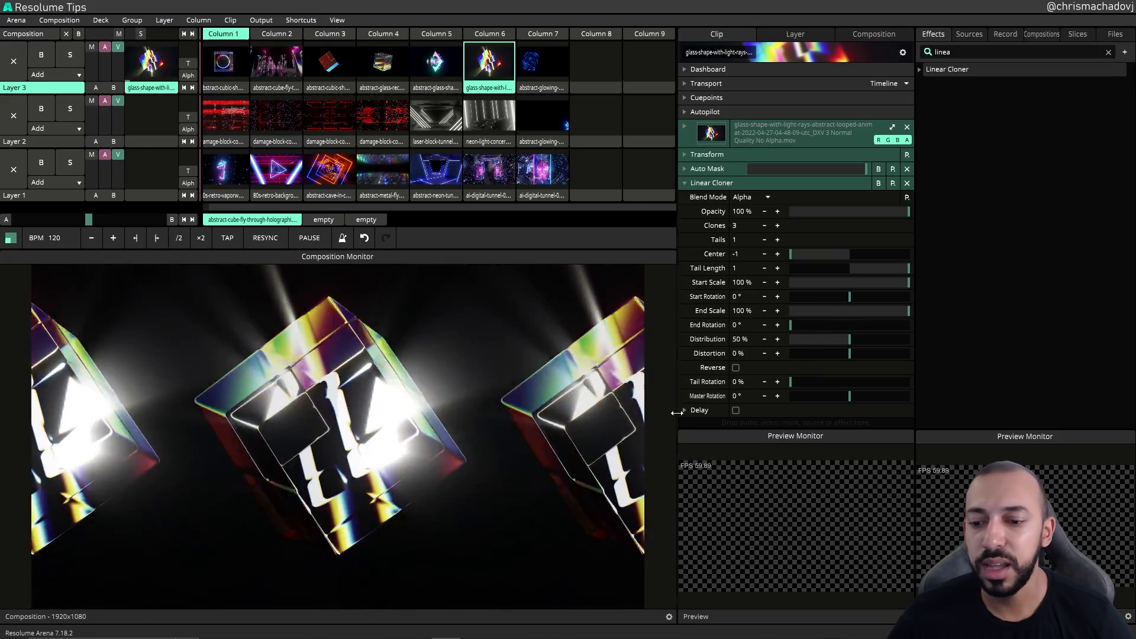
Step: Set Start Scale to about 42% and reduce Clones to 5
{"action": "left_click_drag", "start_coordinate": [907, 283], "coordinate": [845, 291]}
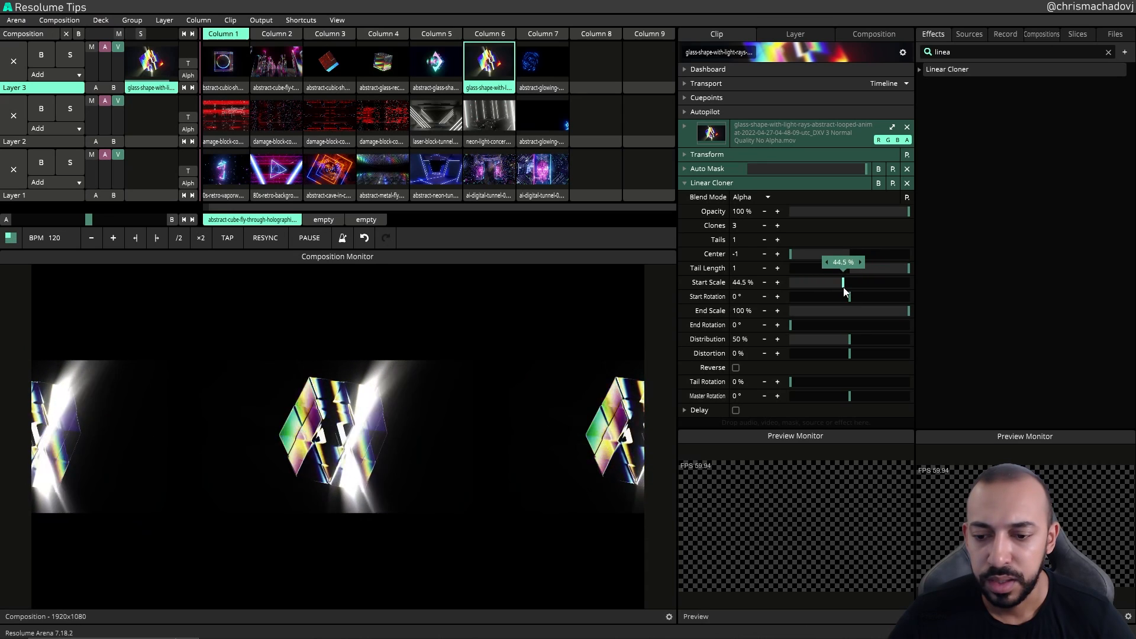
{"action": "left_click", "coordinate": [763, 226]}
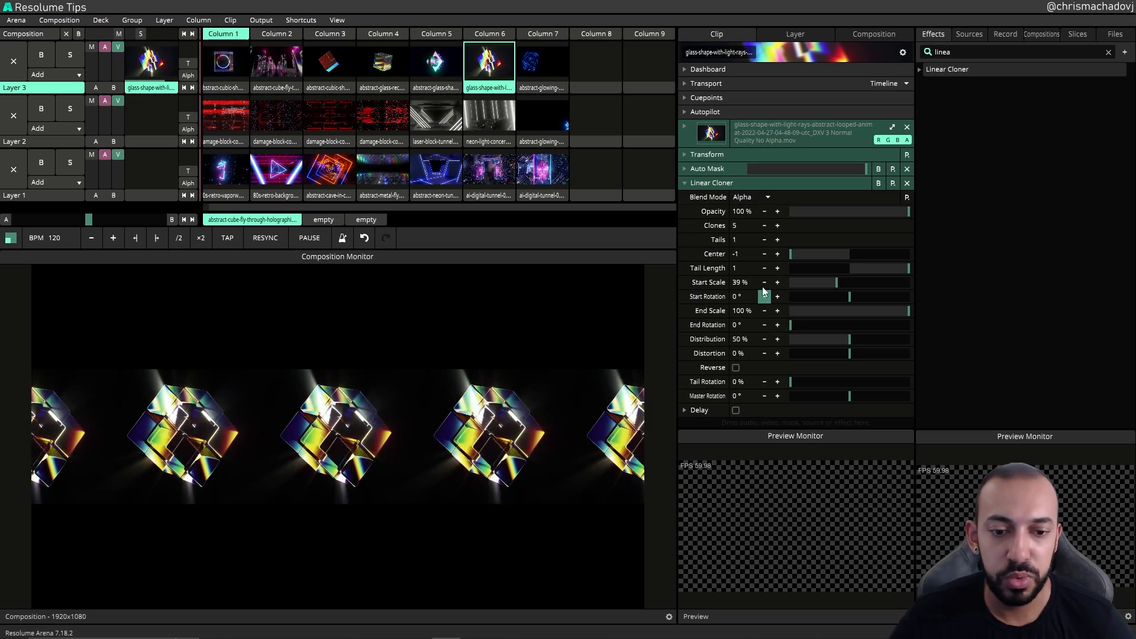
{"action": "mouse_move", "coordinate": [827, 278]}
{"action": "left_mouse_down"}
{"action": "mouse_move", "coordinate": [858, 298]}
{"action": "mouse_move", "coordinate": [812, 309]}
{"action": "mouse_move", "coordinate": [835, 318]}
{"action": "mouse_move", "coordinate": [869, 304]}
{"action": "mouse_move", "coordinate": [759, 296]}
{"action": "mouse_move", "coordinate": [894, 303]}
{"action": "mouse_move", "coordinate": [792, 307]}
{"action": "mouse_move", "coordinate": [905, 306]}
{"action": "left_mouse_up"}
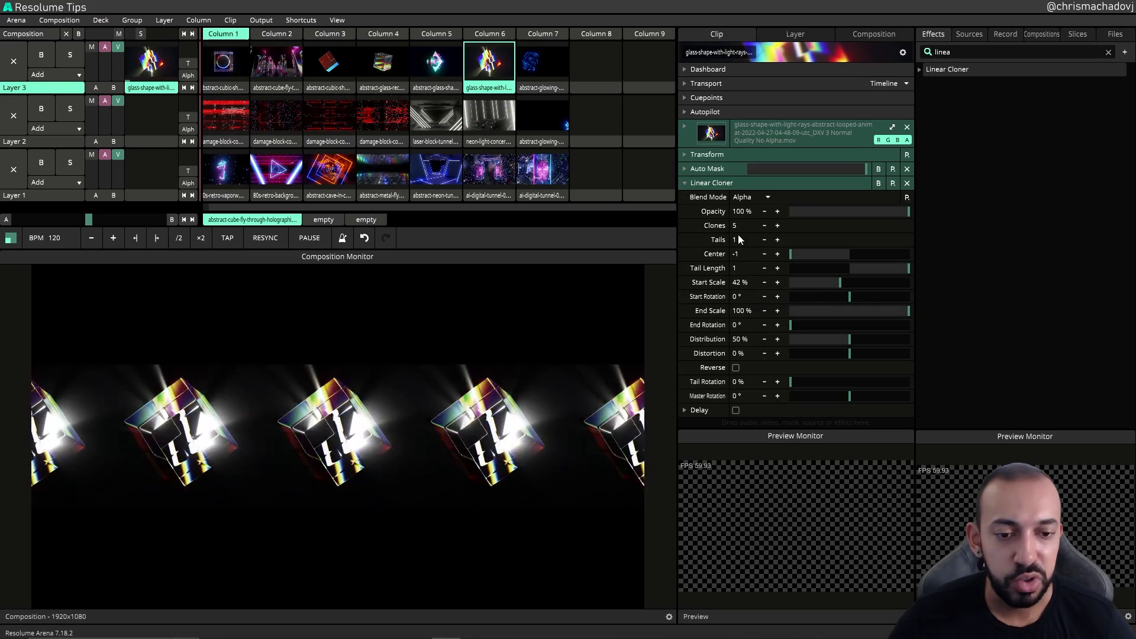
Step: Try adjusting Start Rotation, End Rotation and Distribution, undoing each change
{"action": "mouse_move", "coordinate": [914, 302]}
{"action": "left_mouse_down"}
{"action": "mouse_move", "coordinate": [843, 306]}
{"action": "mouse_move", "coordinate": [865, 300]}
{"action": "left_mouse_up"}
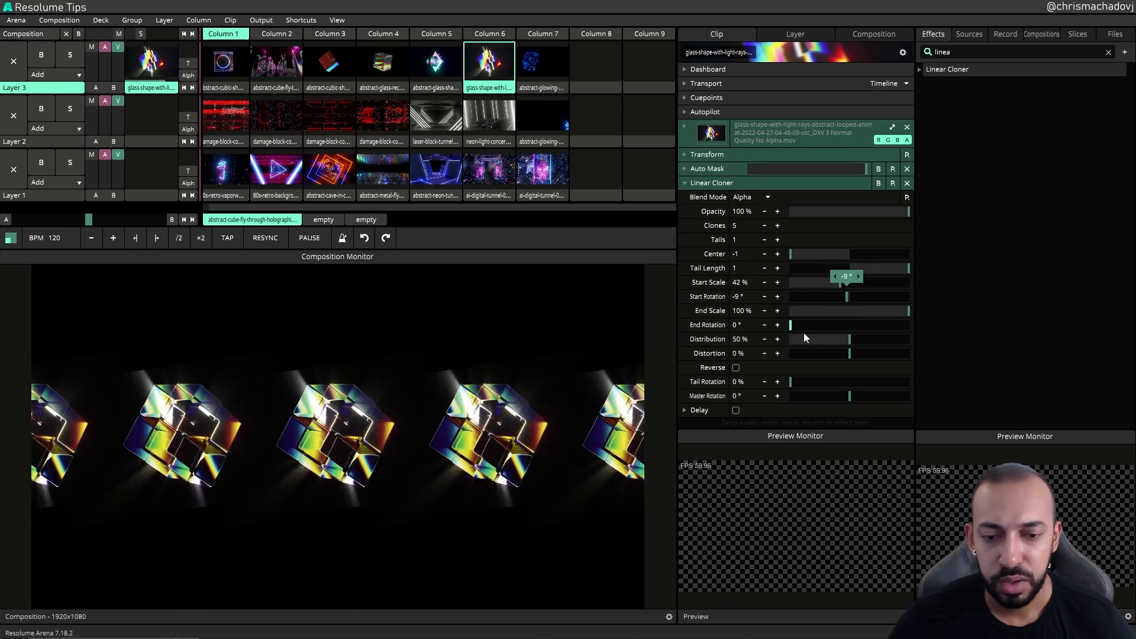
{"action": "key", "text": "ctrl+z"}
{"action": "left_click_drag", "start_coordinate": [790, 325], "coordinate": [790, 324]}
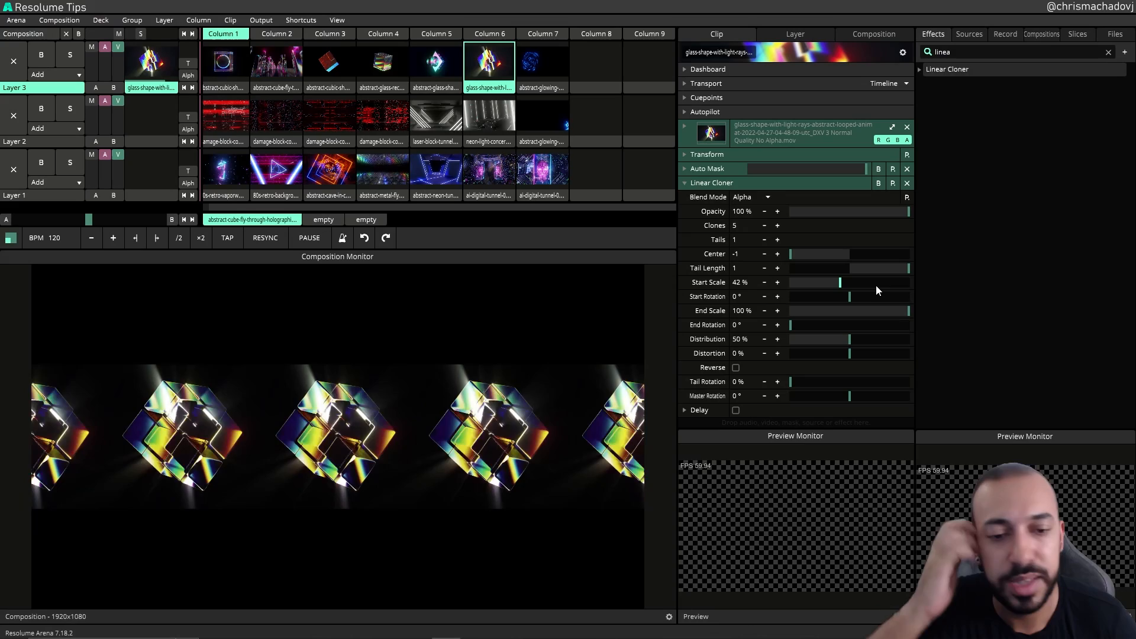
{"action": "mouse_move", "coordinate": [873, 353]}
{"action": "left_mouse_down"}
{"action": "mouse_move", "coordinate": [840, 355]}
{"action": "mouse_move", "coordinate": [861, 354]}
{"action": "mouse_move", "coordinate": [845, 355]}
{"action": "mouse_move", "coordinate": [854, 339]}
{"action": "mouse_move", "coordinate": [808, 335]}
{"action": "mouse_move", "coordinate": [823, 355]}
{"action": "mouse_move", "coordinate": [925, 332]}
{"action": "mouse_move", "coordinate": [799, 348]}
{"action": "left_mouse_up"}
{"action": "key", "text": "ctrl+z"}
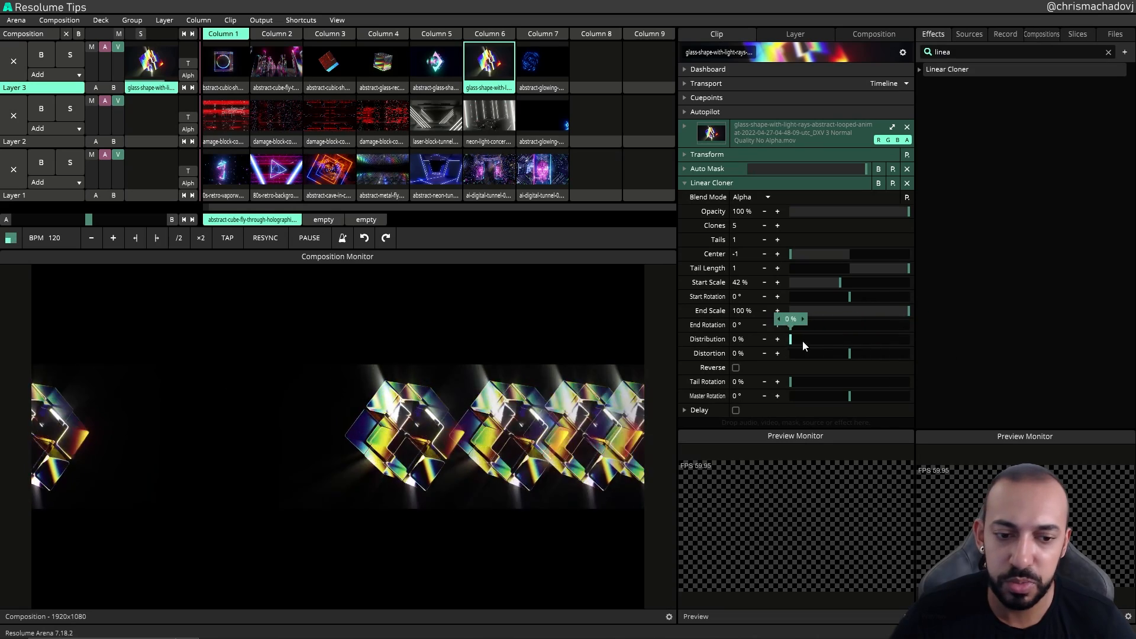
{"action": "key", "text": "ctrl+z"}
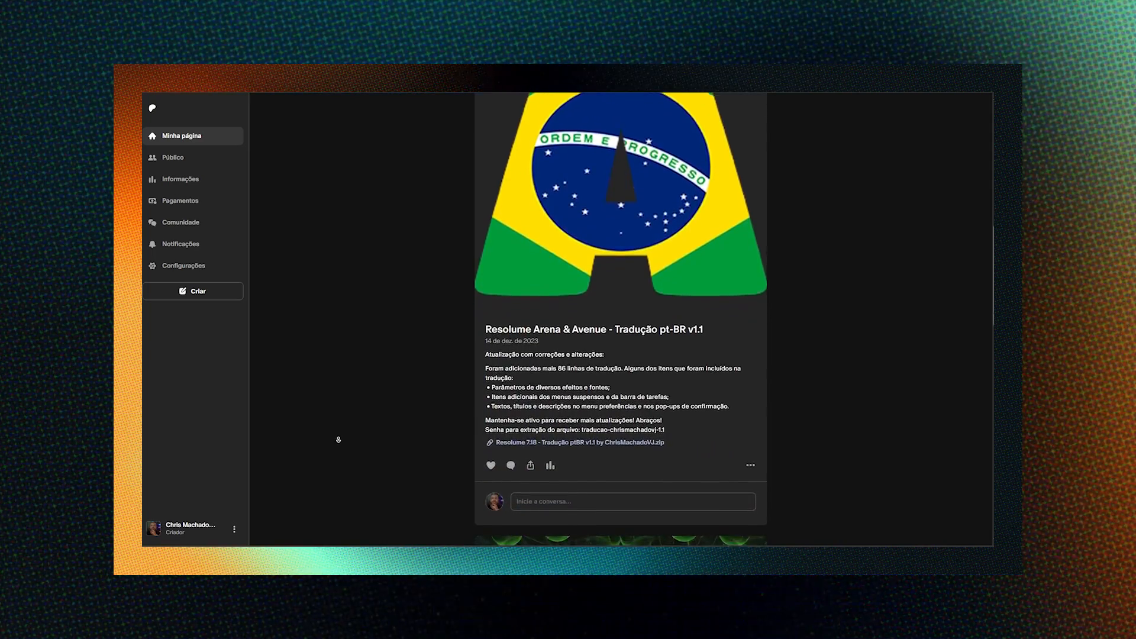
{"action": "scroll", "coordinate": [338, 439], "scroll_direction": "down", "scroll_amount": 5}
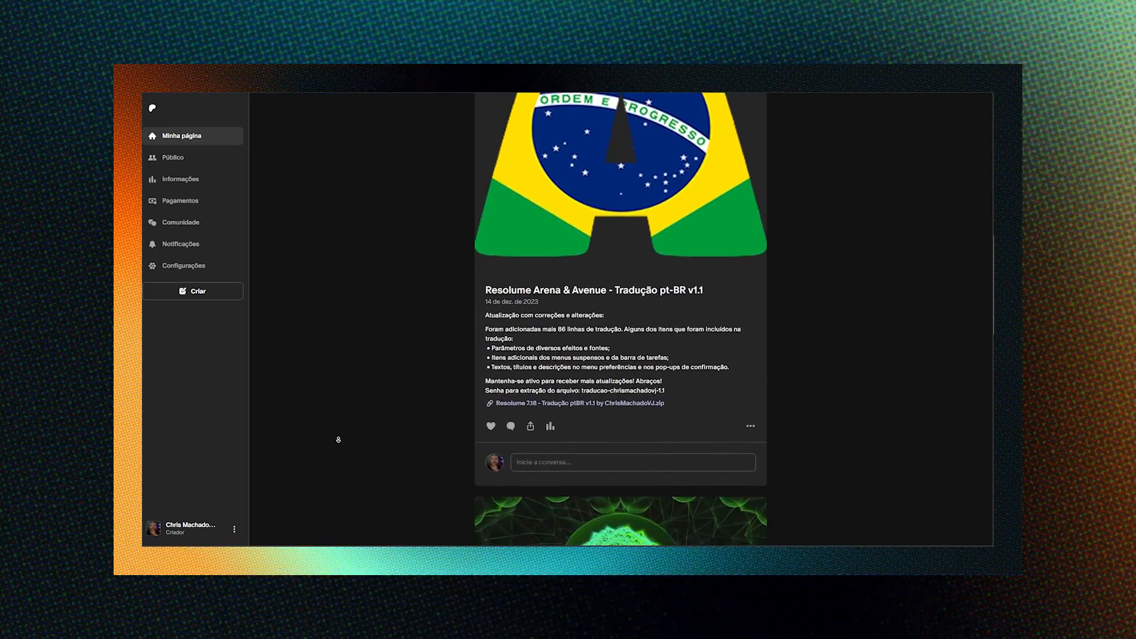
{"action": "scroll", "coordinate": [339, 439], "scroll_direction": "down", "scroll_amount": 5}
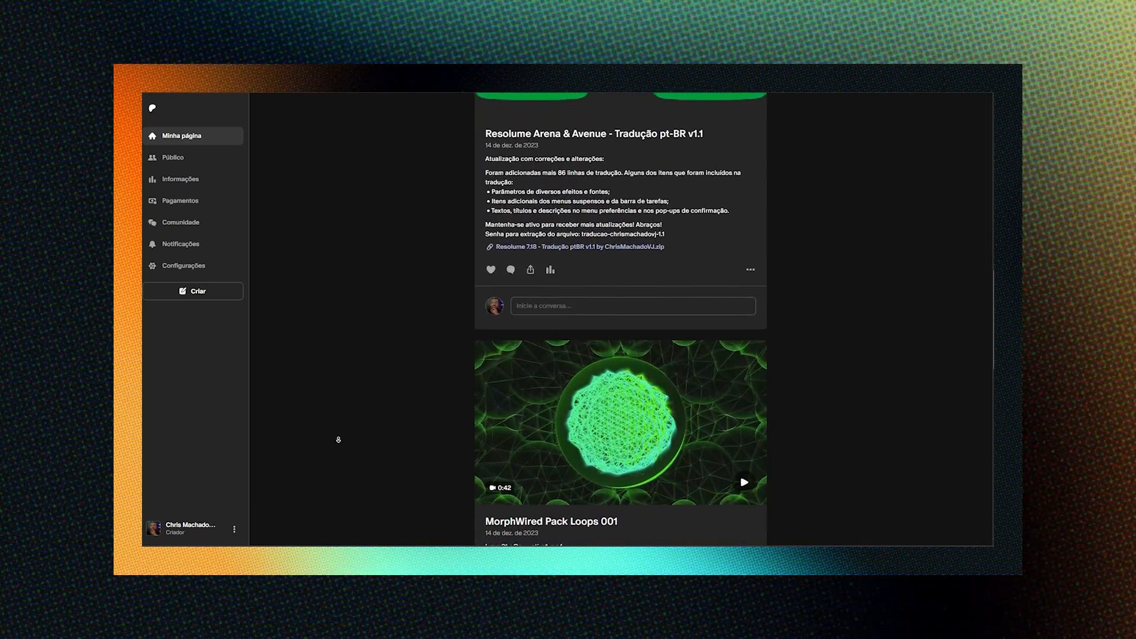
{"action": "scroll", "coordinate": [339, 439], "scroll_direction": "down", "scroll_amount": 5}
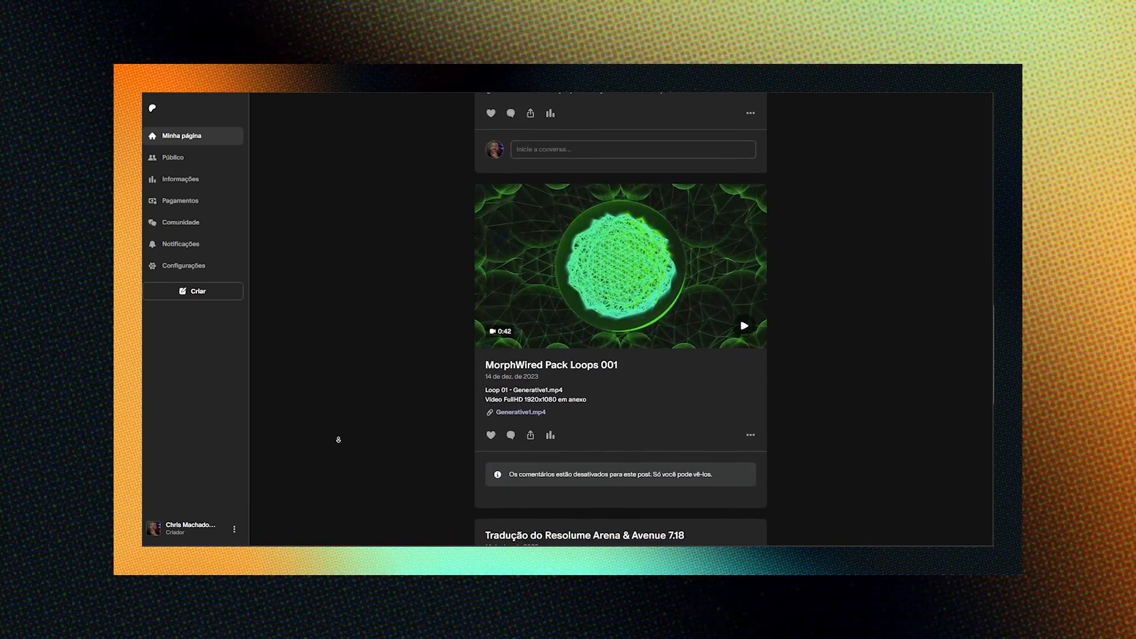
{"action": "scroll", "coordinate": [339, 440], "scroll_direction": "down", "scroll_amount": 5}
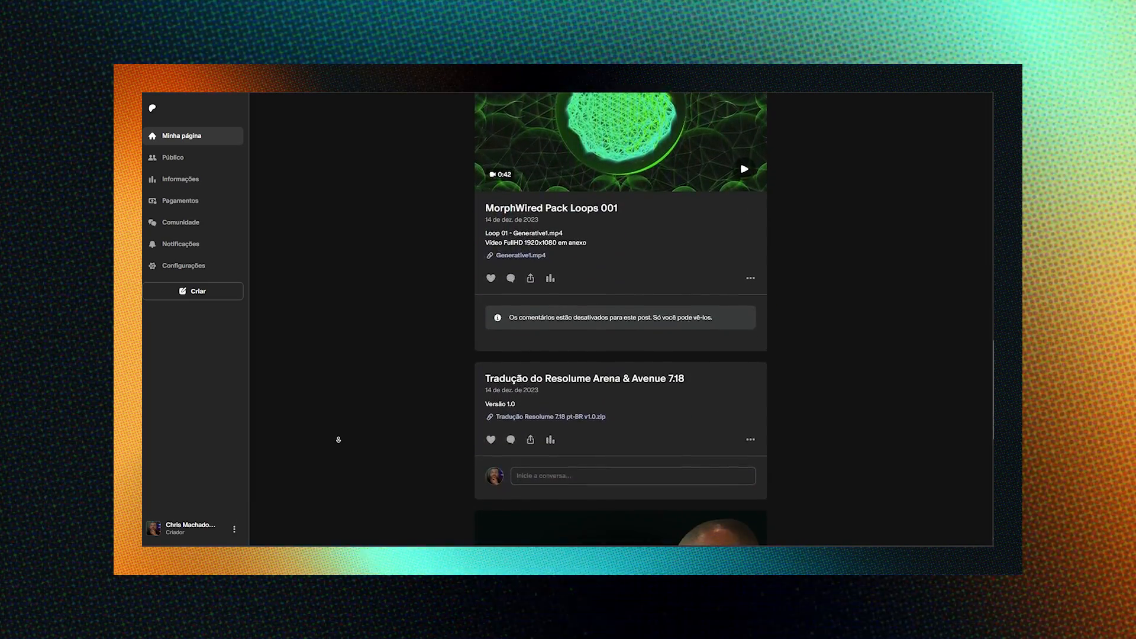
{"action": "scroll", "coordinate": [338, 440], "scroll_direction": "down", "scroll_amount": 2}
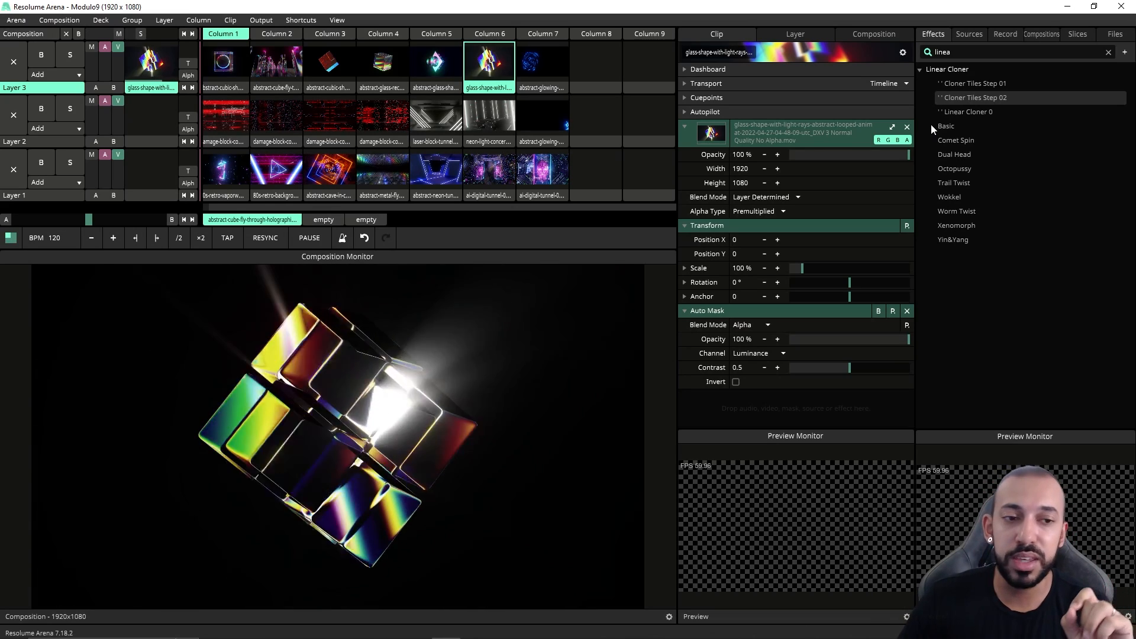
Step: Add the Linear Cloner preset Cloner Tiles Step 01 to the clip and expand its parameters
{"action": "left_click", "coordinate": [977, 82]}
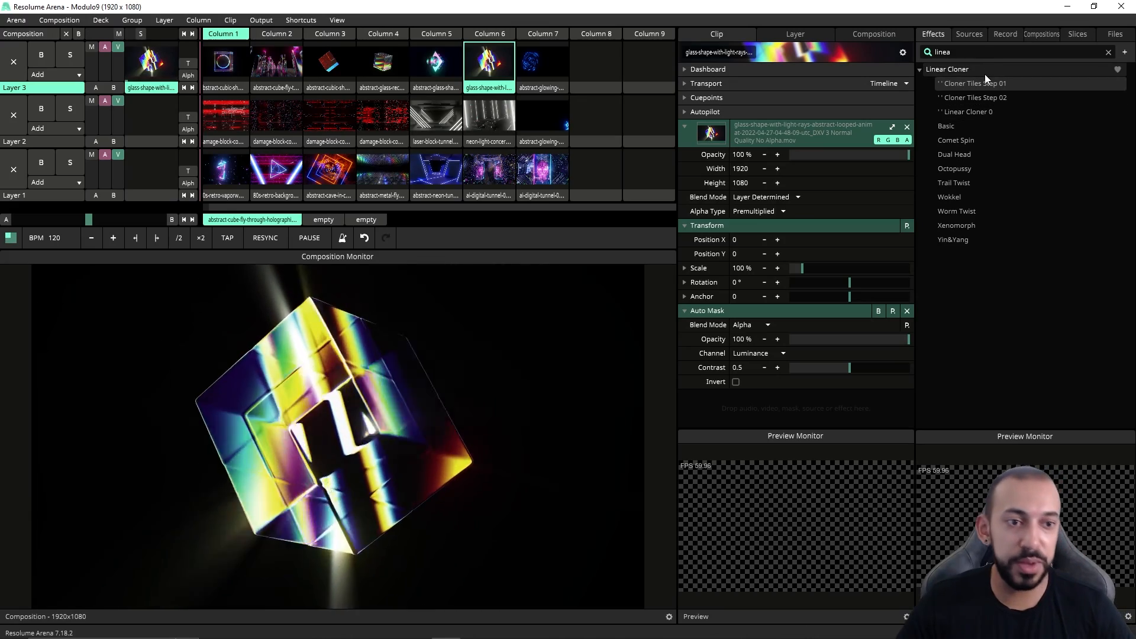
{"action": "mouse_move", "coordinate": [985, 77]}
{"action": "left_mouse_down"}
{"action": "mouse_move", "coordinate": [811, 367]}
{"action": "mouse_move", "coordinate": [770, 408]}
{"action": "left_mouse_up"}
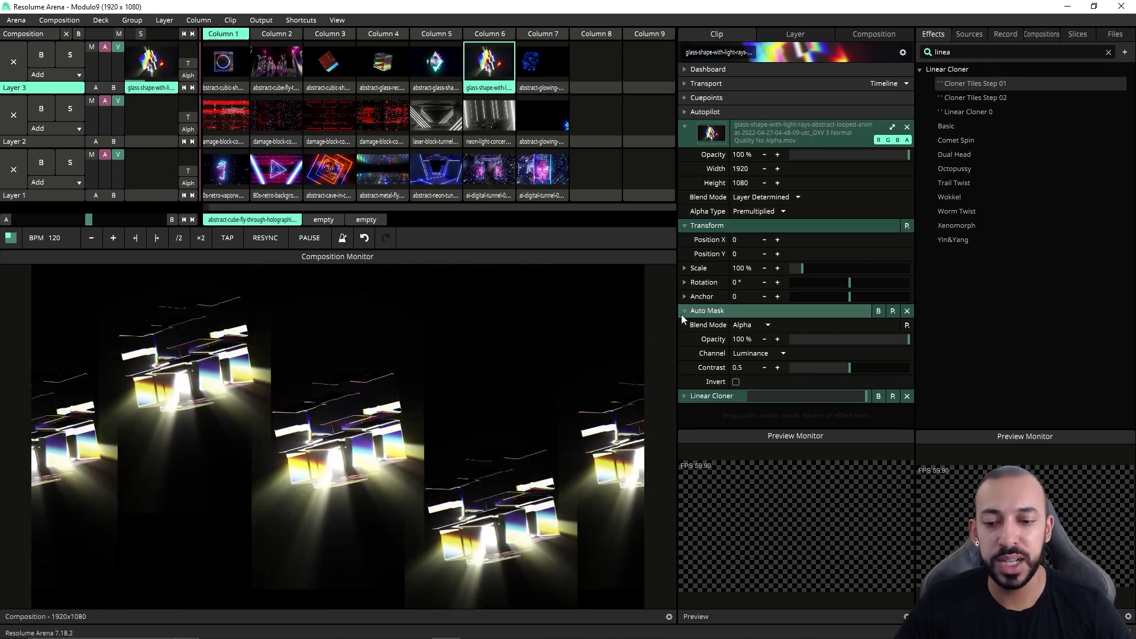
{"action": "left_click", "coordinate": [691, 403]}
{"action": "scroll", "coordinate": [727, 311], "scroll_direction": "down", "scroll_amount": 3}
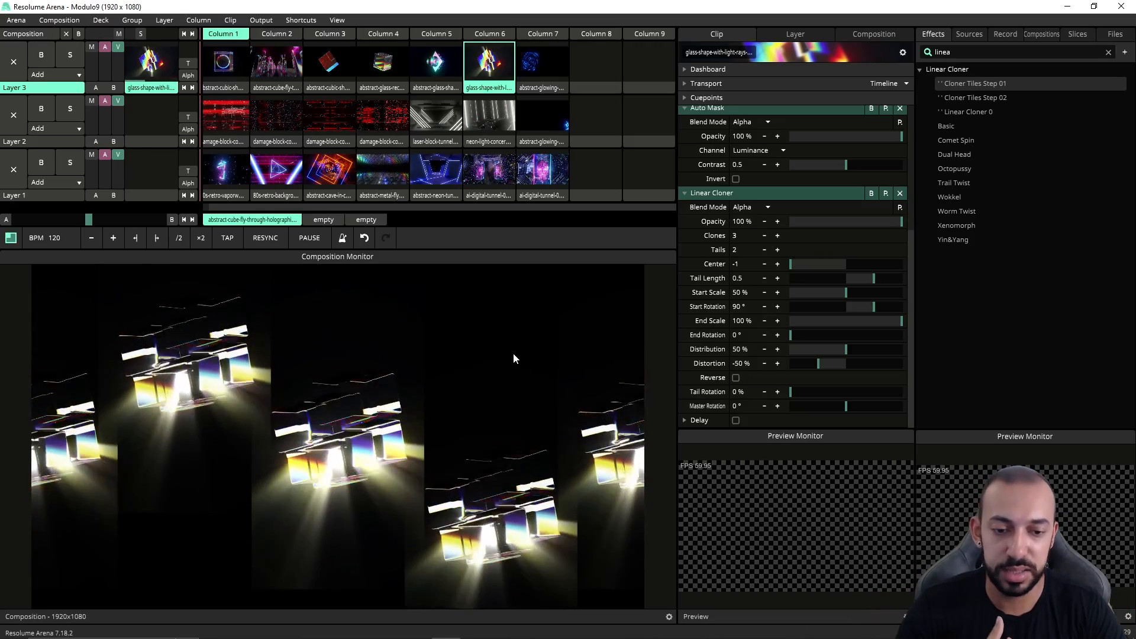
Step: Collapse the first Linear Cloner and add the Cloner Tiles Step 02 preset as a second Linear Cloner
{"action": "left_click", "coordinate": [684, 194]}
{"action": "left_click_drag", "start_coordinate": [950, 98], "coordinate": [765, 407]}
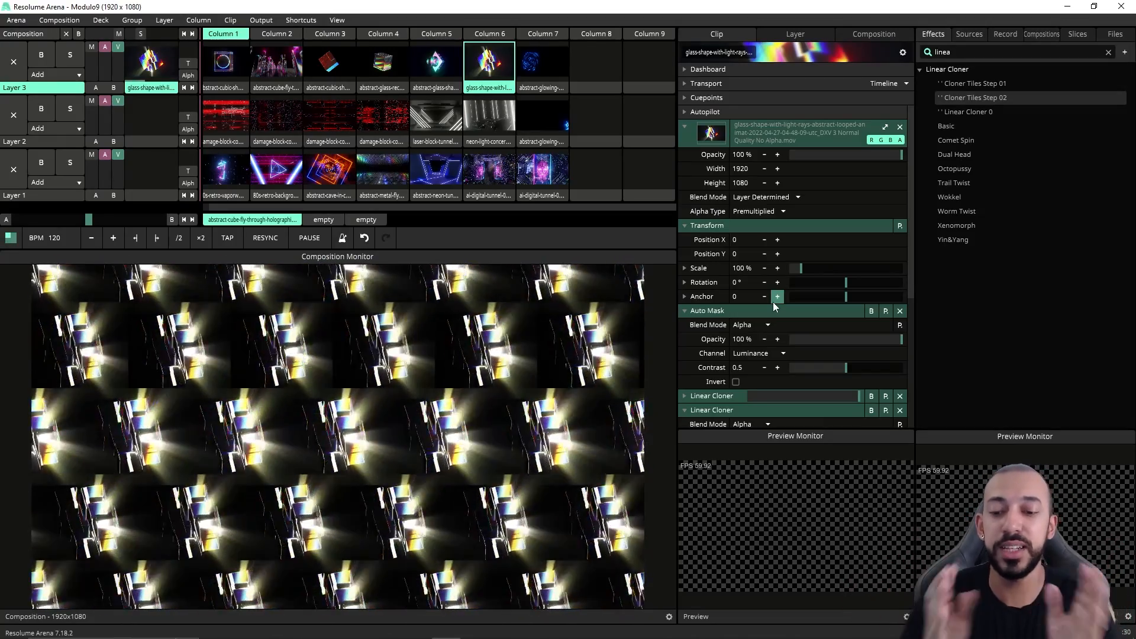
{"action": "scroll", "coordinate": [771, 304], "scroll_direction": "down", "scroll_amount": 5}
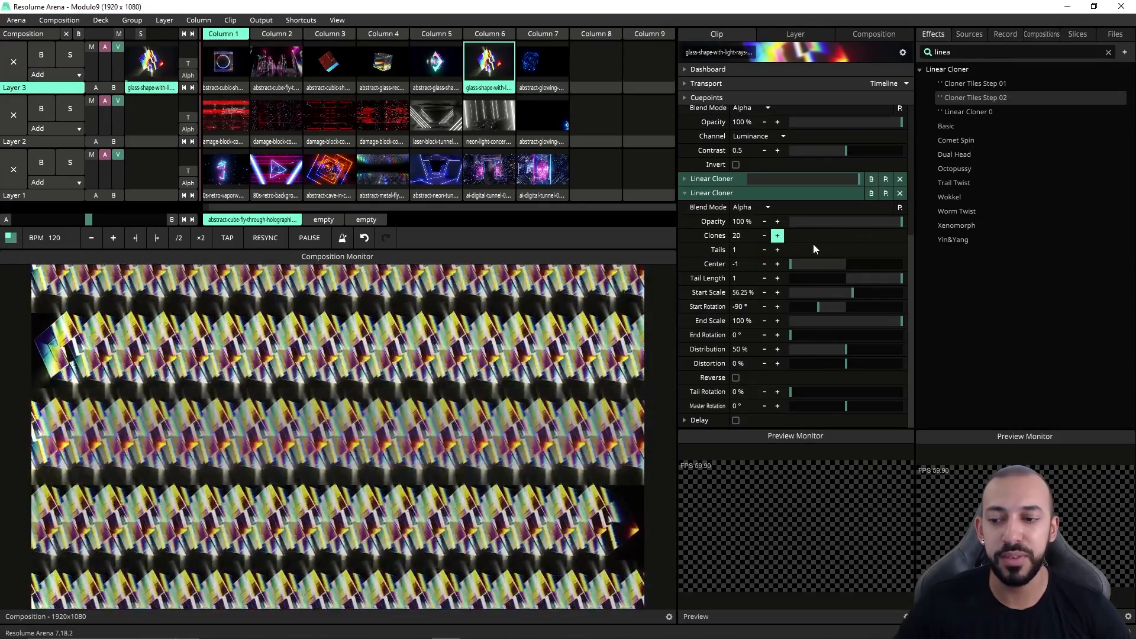
Step: Set the second Linear Cloner's Clones to 8 and collapse its section
{"action": "mouse_move", "coordinate": [768, 247]}
{"action": "left_mouse_down"}
{"action": "mouse_move", "coordinate": [794, 244]}
{"action": "mouse_move", "coordinate": [783, 244]}
{"action": "left_mouse_up"}
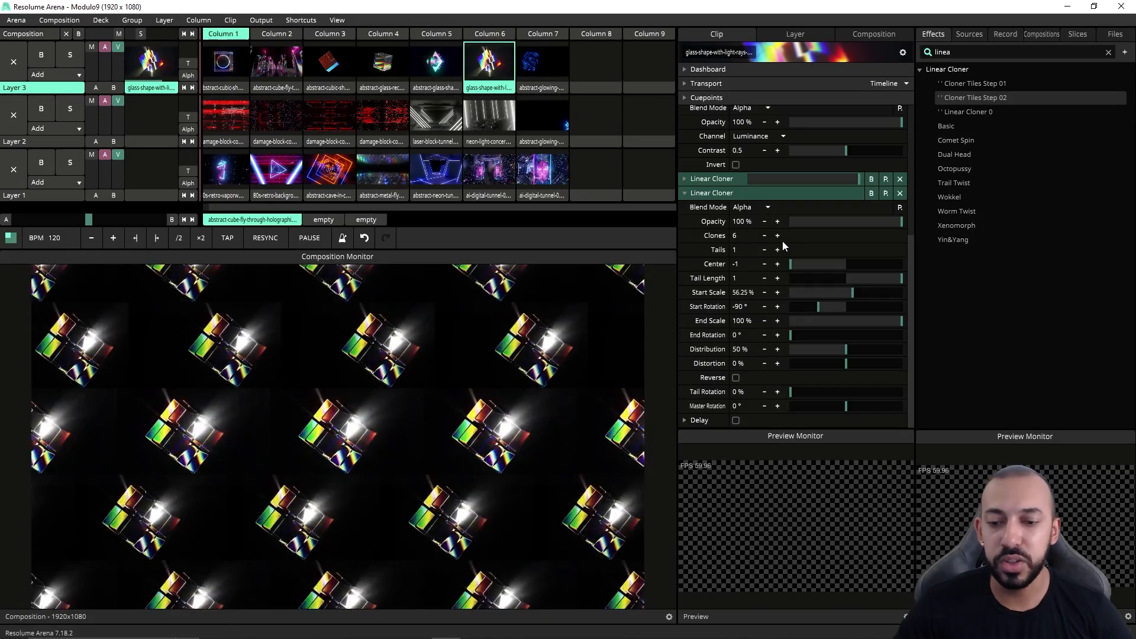
{"action": "left_click", "coordinate": [775, 241]}
{"action": "left_click", "coordinate": [775, 242]}
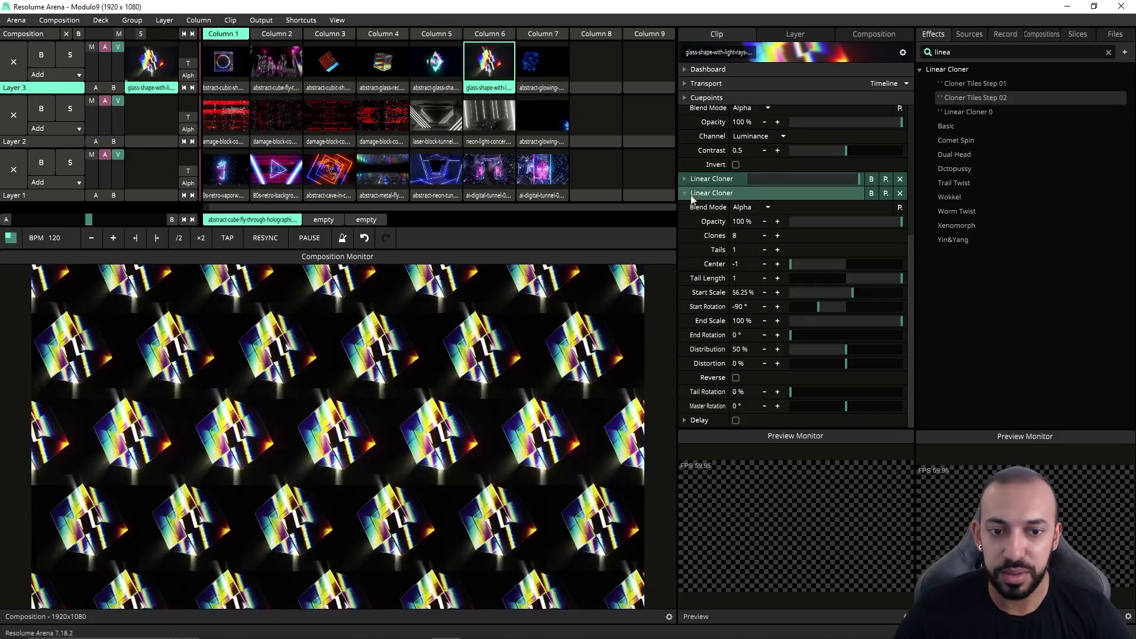
{"action": "left_click", "coordinate": [684, 193]}
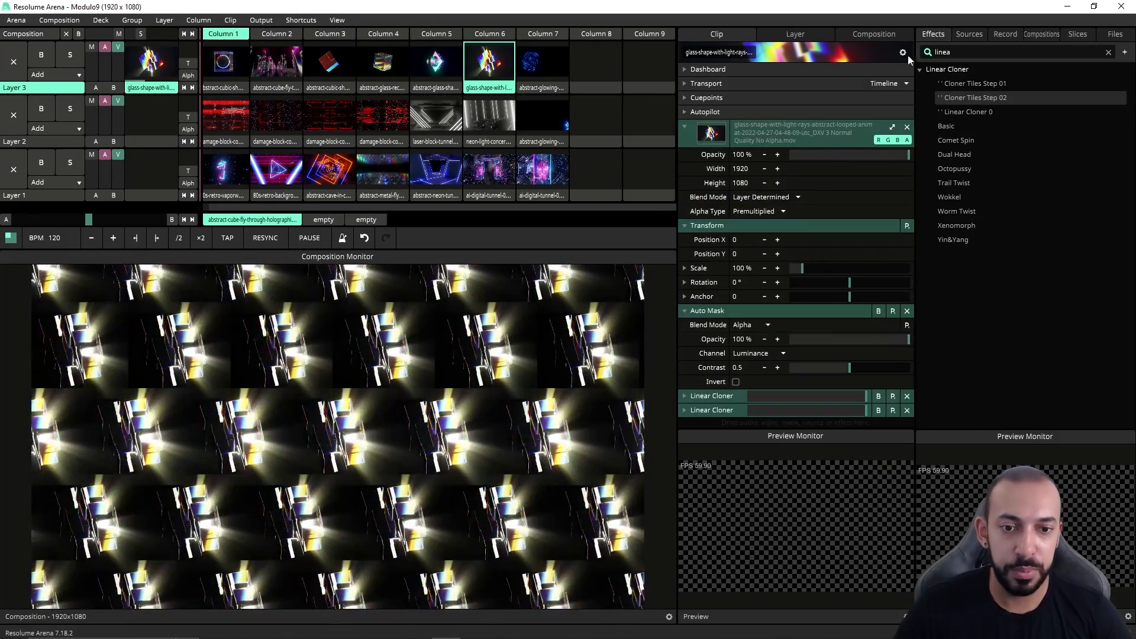
Step: Search for Slide effects, collapse the open clip sections, and add the Slide Left and Slide Right presets to the clip
{"action": "type", "text": "slide"}
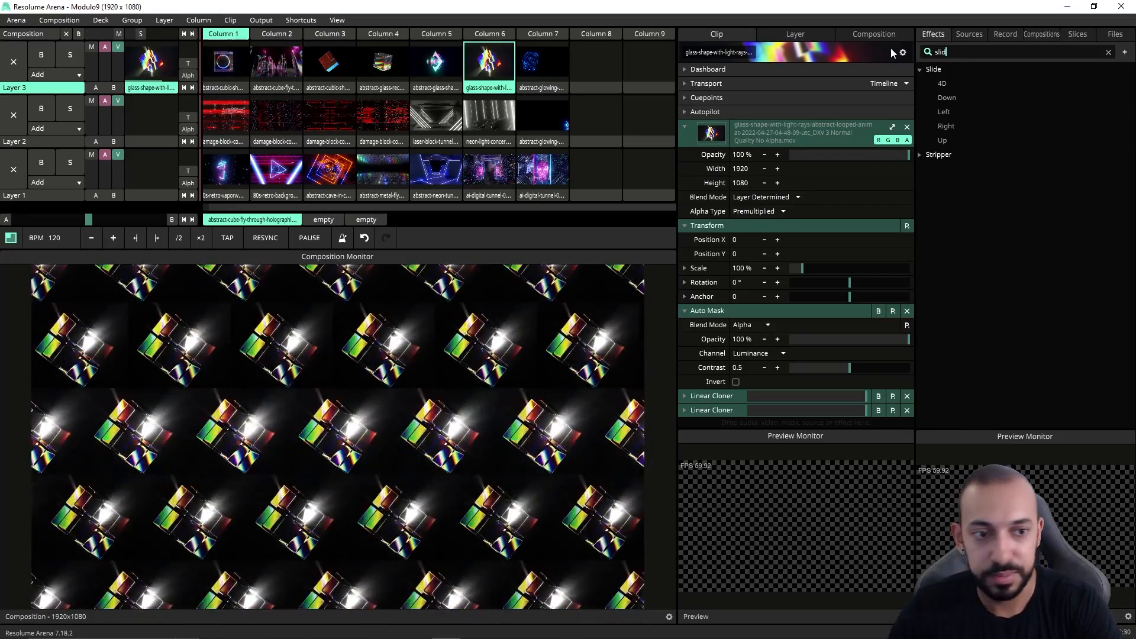
{"action": "left_click", "coordinate": [684, 310]}
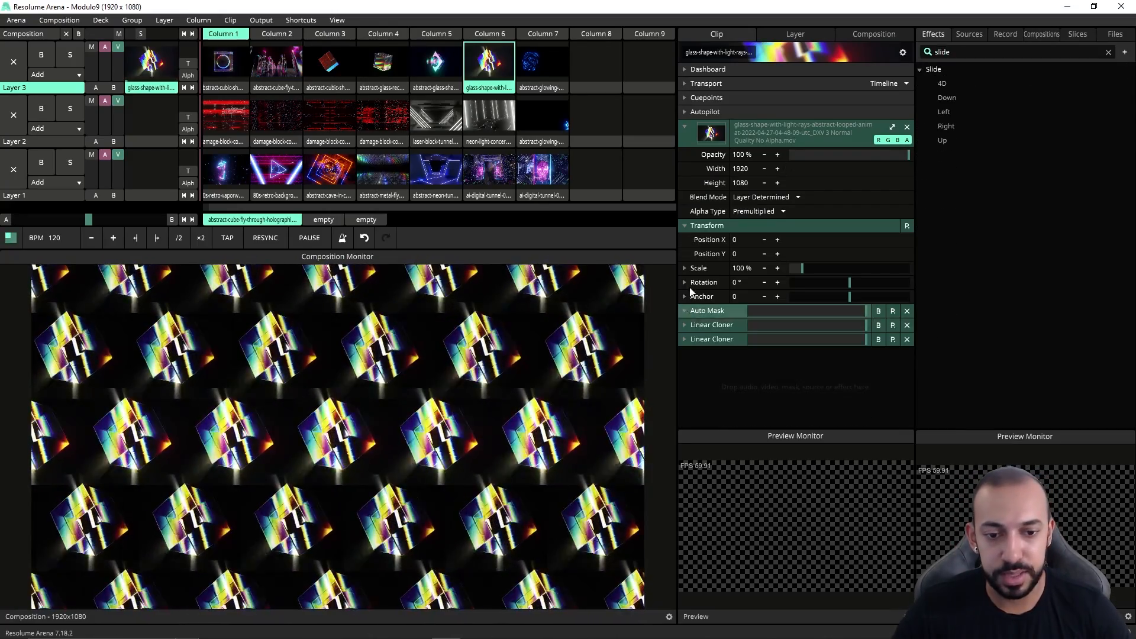
{"action": "left_click", "coordinate": [684, 226]}
{"action": "left_click", "coordinate": [684, 127]}
{"action": "left_click_drag", "start_coordinate": [944, 112], "coordinate": [772, 355]}
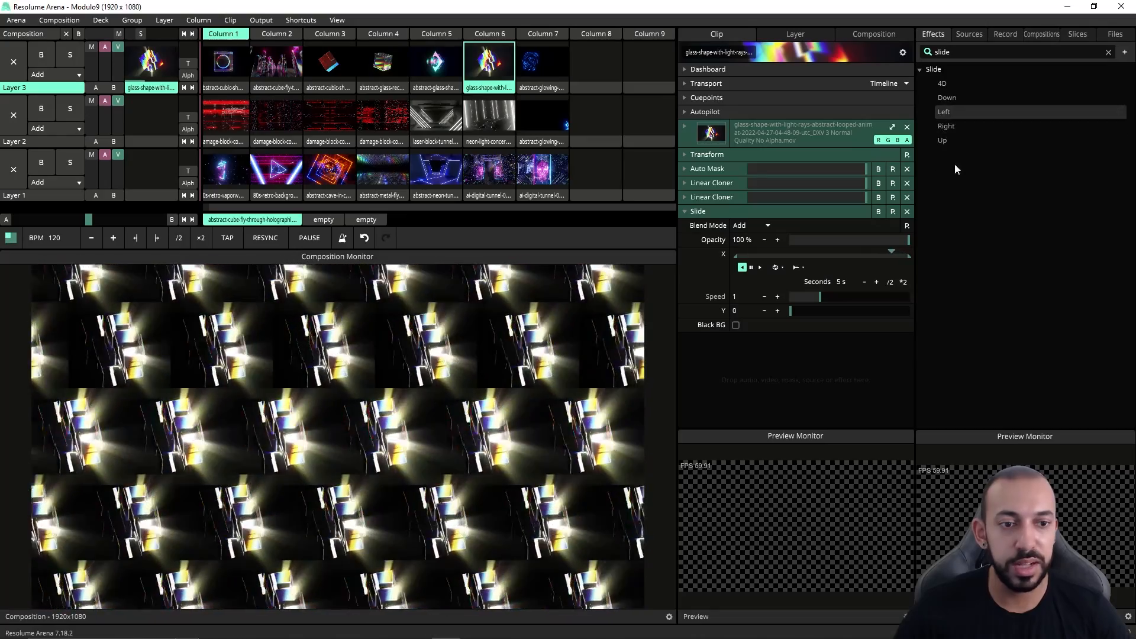
{"action": "left_click_drag", "start_coordinate": [960, 126], "coordinate": [812, 332]}
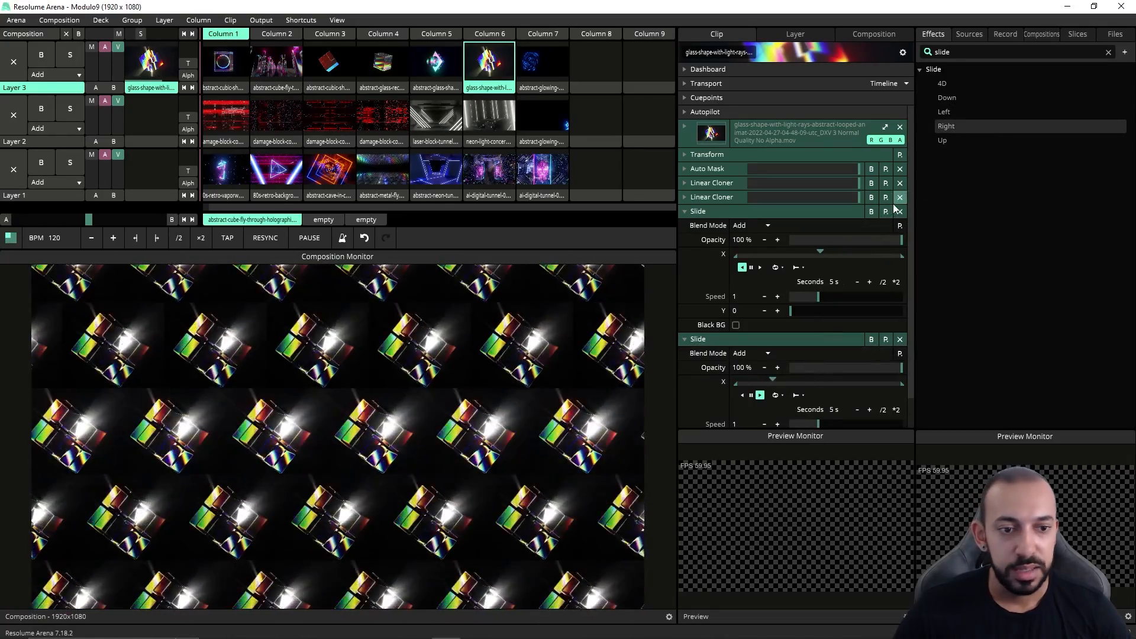
Step: Remove the first Slide effect and add the Slide Up preset to the clip
{"action": "left_click", "coordinate": [899, 211]}
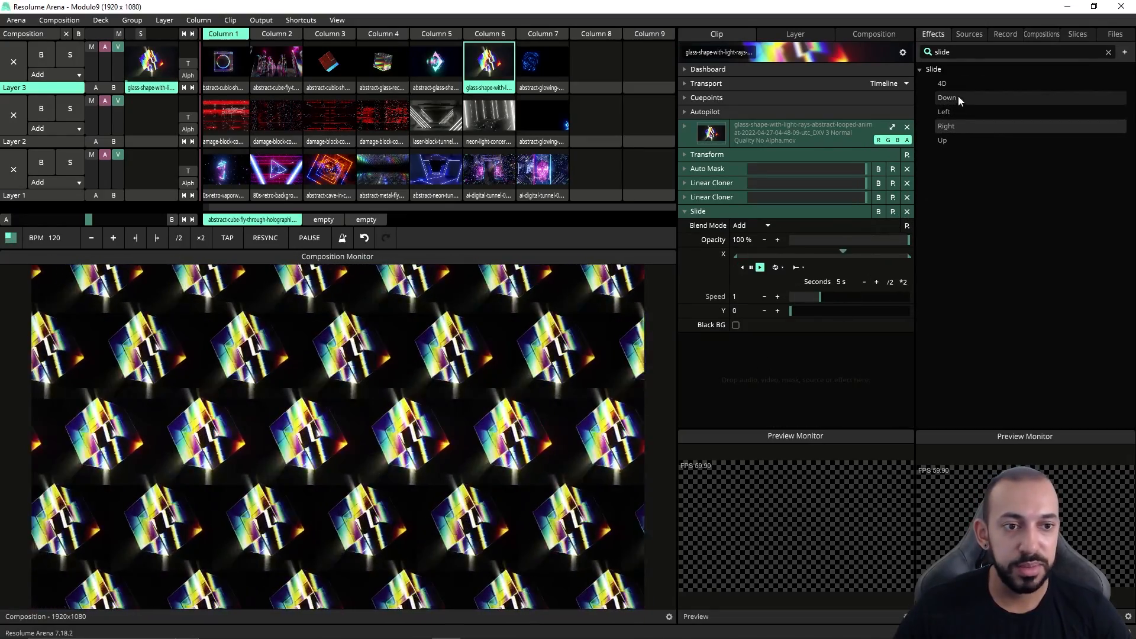
{"action": "left_click_drag", "start_coordinate": [942, 141], "coordinate": [804, 383]}
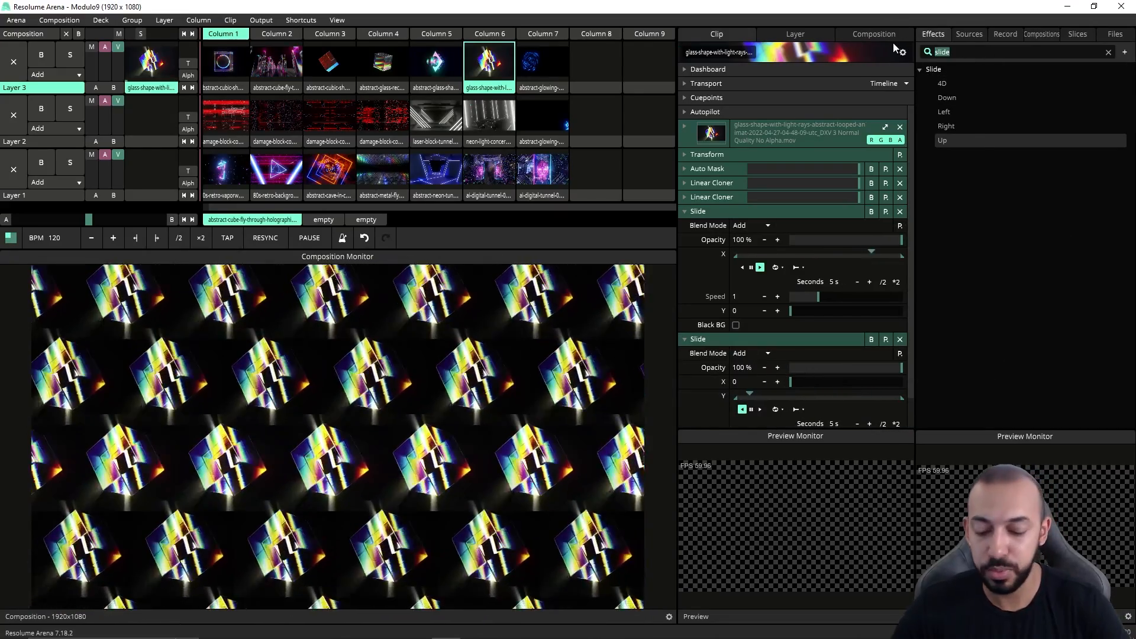
Step: Search for mirror effects, collapse both Slide sections, try a Mirror Quad effect with Flip X enabled, then remove it
{"action": "type", "text": "mirro"}
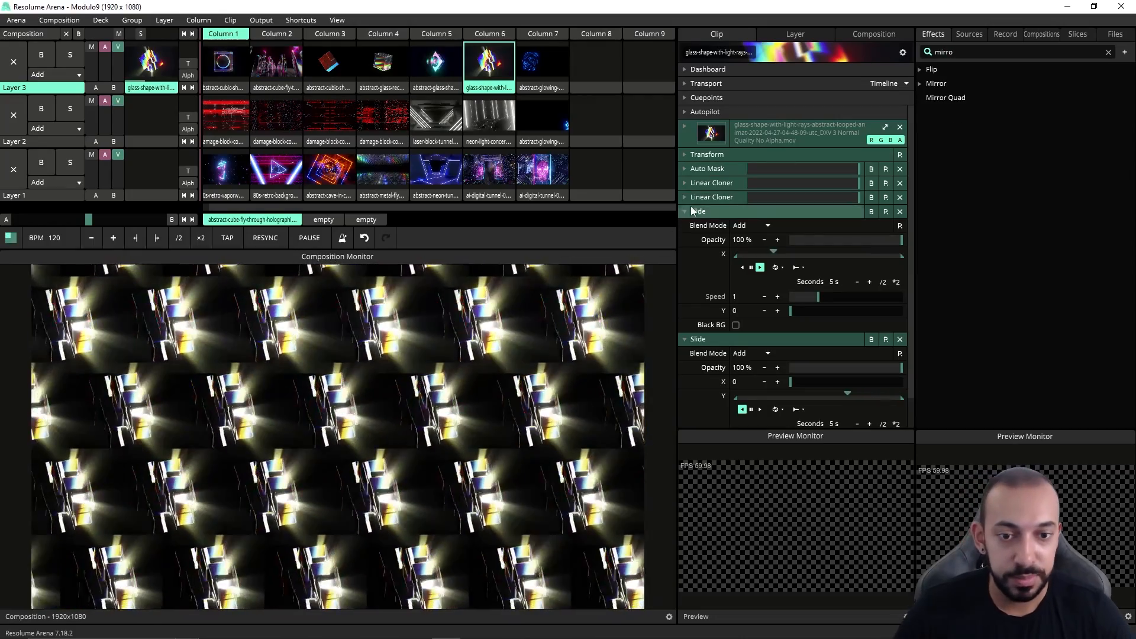
{"action": "left_click", "coordinate": [690, 210]}
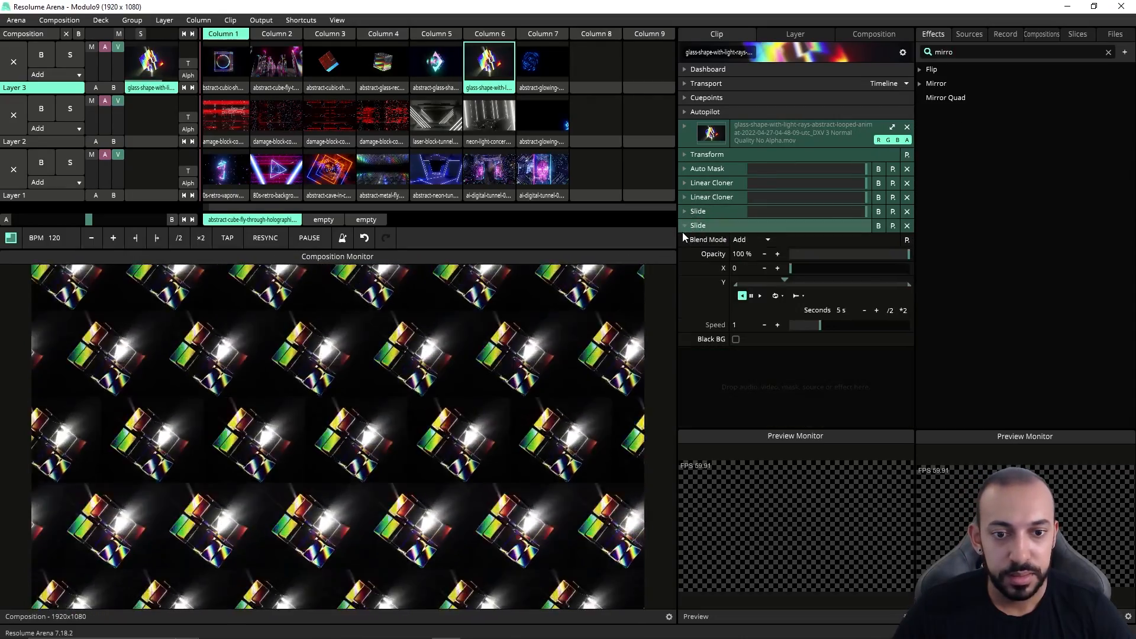
{"action": "left_click", "coordinate": [684, 227]}
{"action": "left_click_drag", "start_coordinate": [979, 95], "coordinate": [781, 352]}
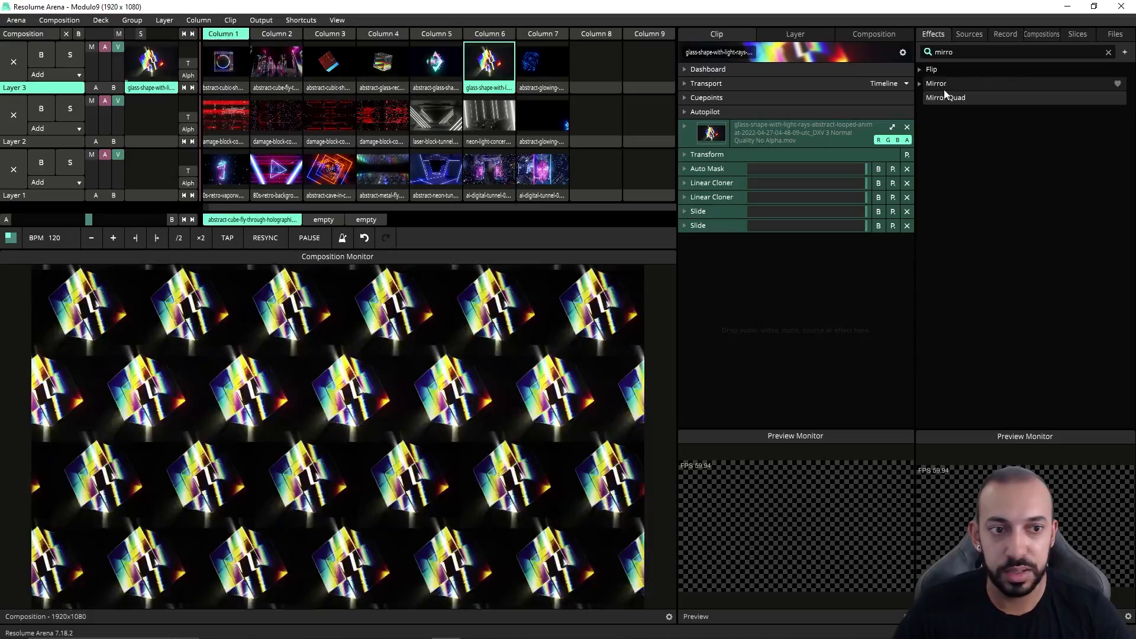
{"action": "left_click_drag", "start_coordinate": [945, 97], "coordinate": [768, 402]}
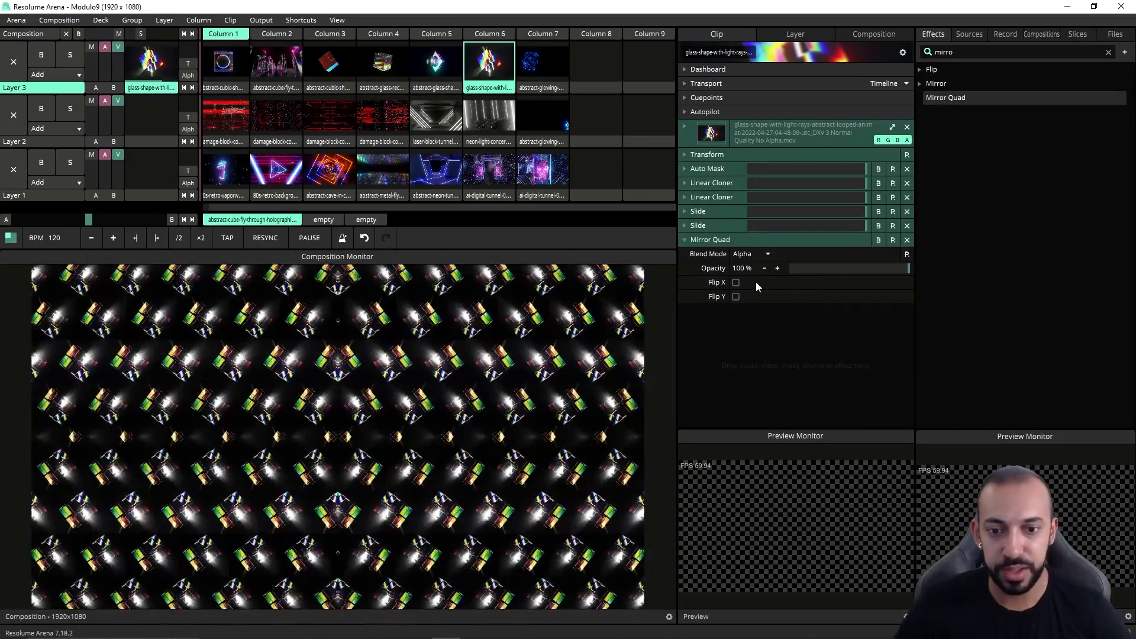
{"action": "left_click", "coordinate": [736, 282]}
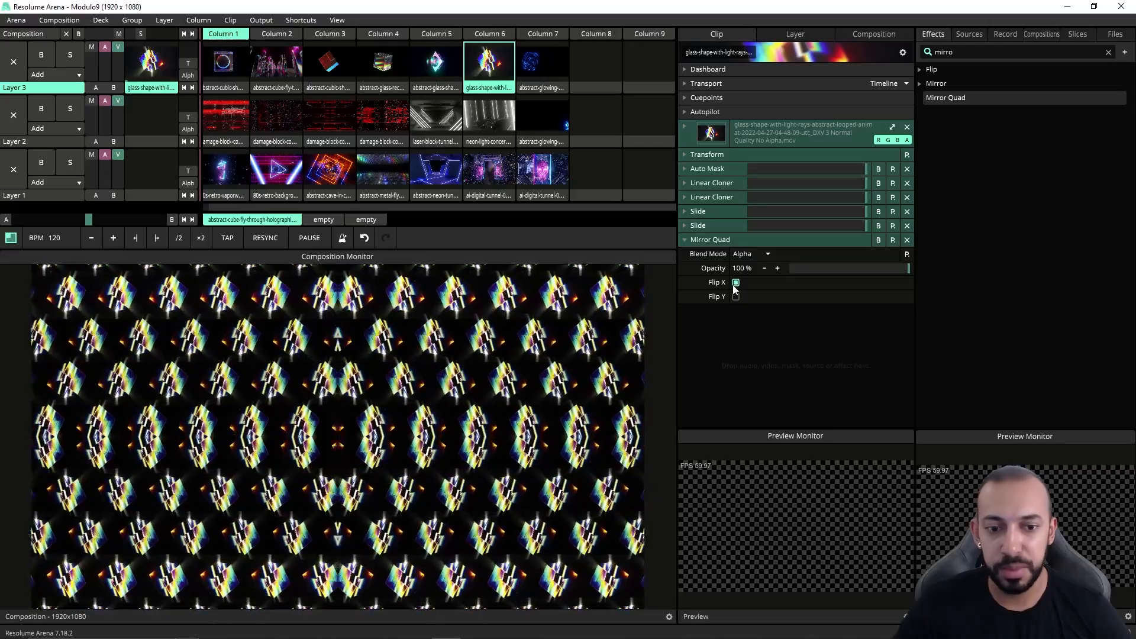
{"action": "left_click", "coordinate": [907, 240]}
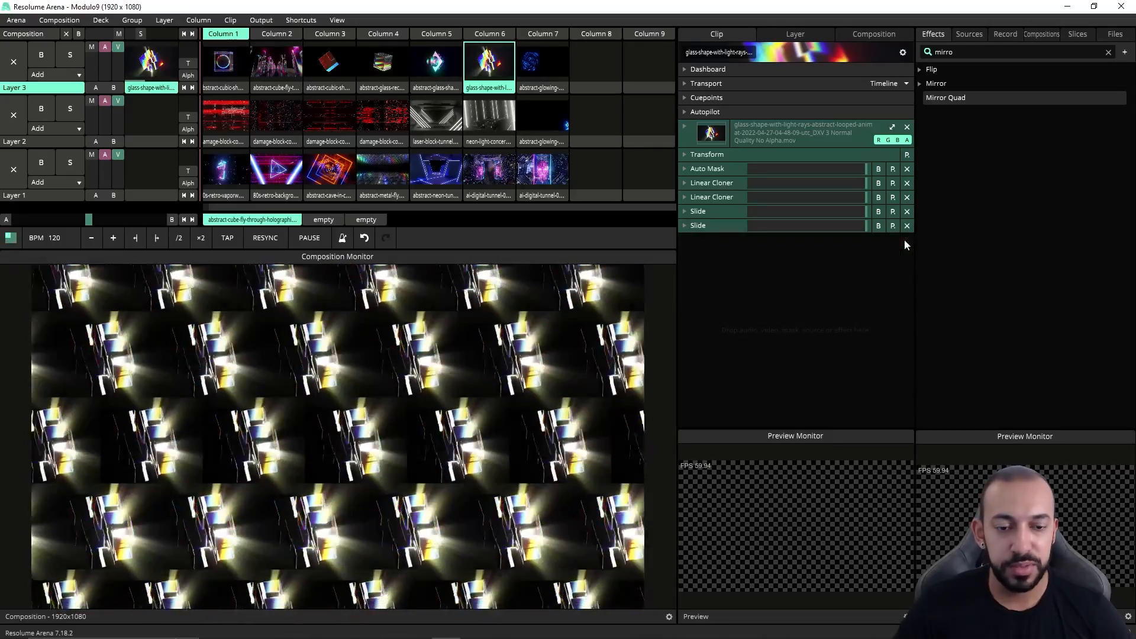
Step: Try the Flip presets Soft Mirror H and Soft Mirror V on the clip, removing each one
{"action": "left_click", "coordinate": [921, 83]}
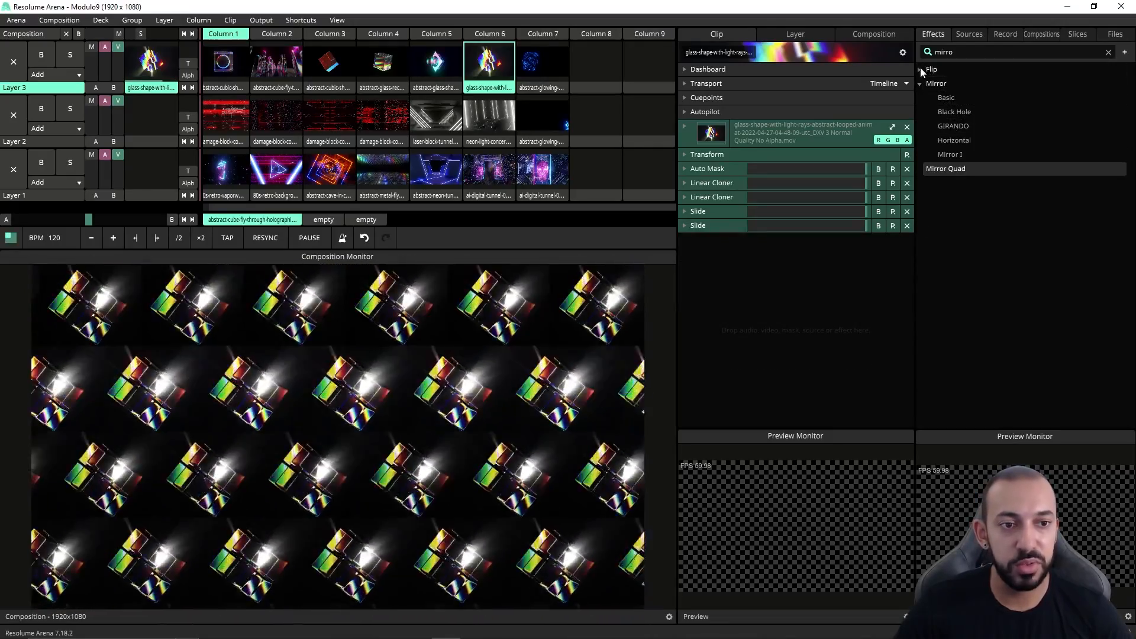
{"action": "left_click", "coordinate": [921, 69]}
{"action": "left_click_drag", "start_coordinate": [947, 84], "coordinate": [772, 325]}
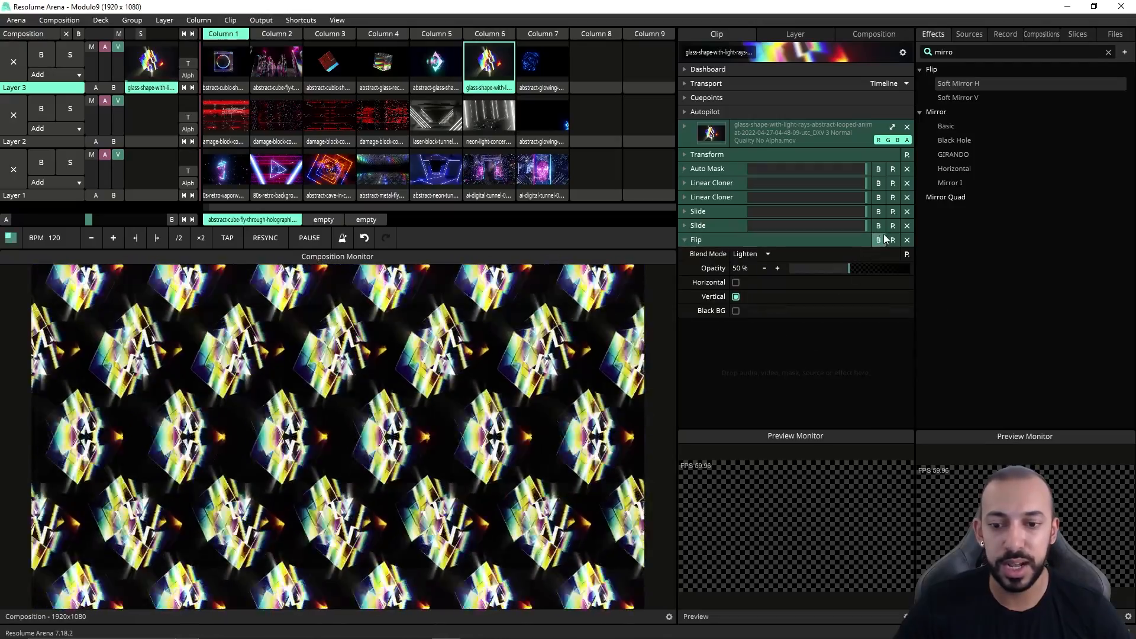
{"action": "left_click", "coordinate": [907, 239]}
{"action": "left_click_drag", "start_coordinate": [959, 98], "coordinate": [763, 341]}
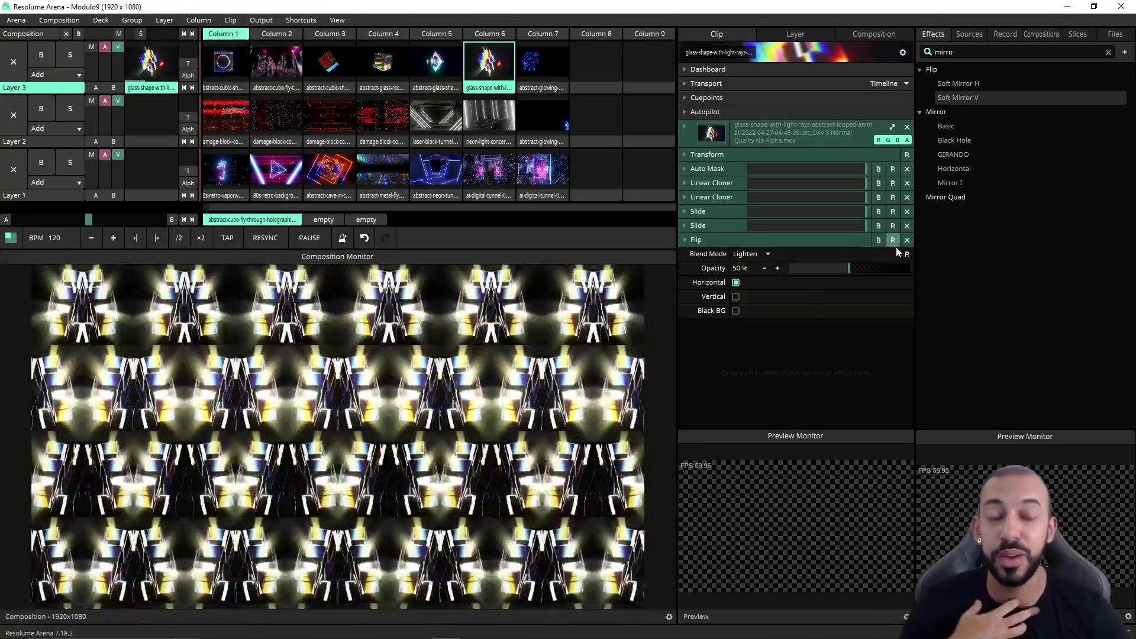
{"action": "left_click", "coordinate": [908, 240]}
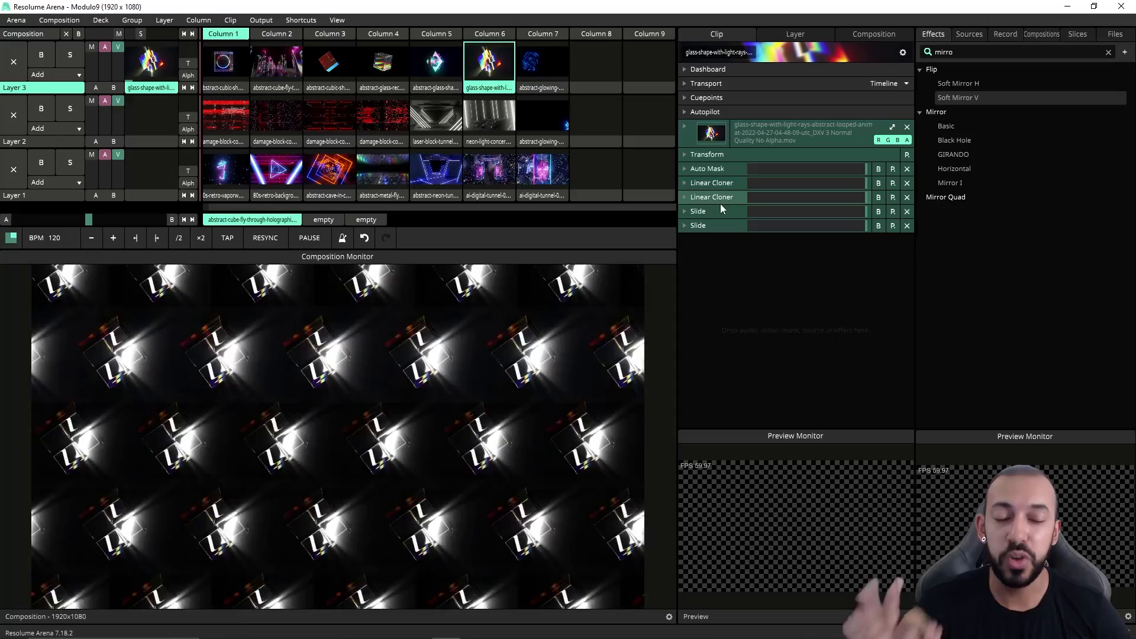
Step: Expand the second Linear Cloner to review its parameters, then collapse it again
{"action": "left_click", "coordinate": [711, 183]}
{"action": "left_click", "coordinate": [715, 183]}
{"action": "left_click", "coordinate": [714, 198]}
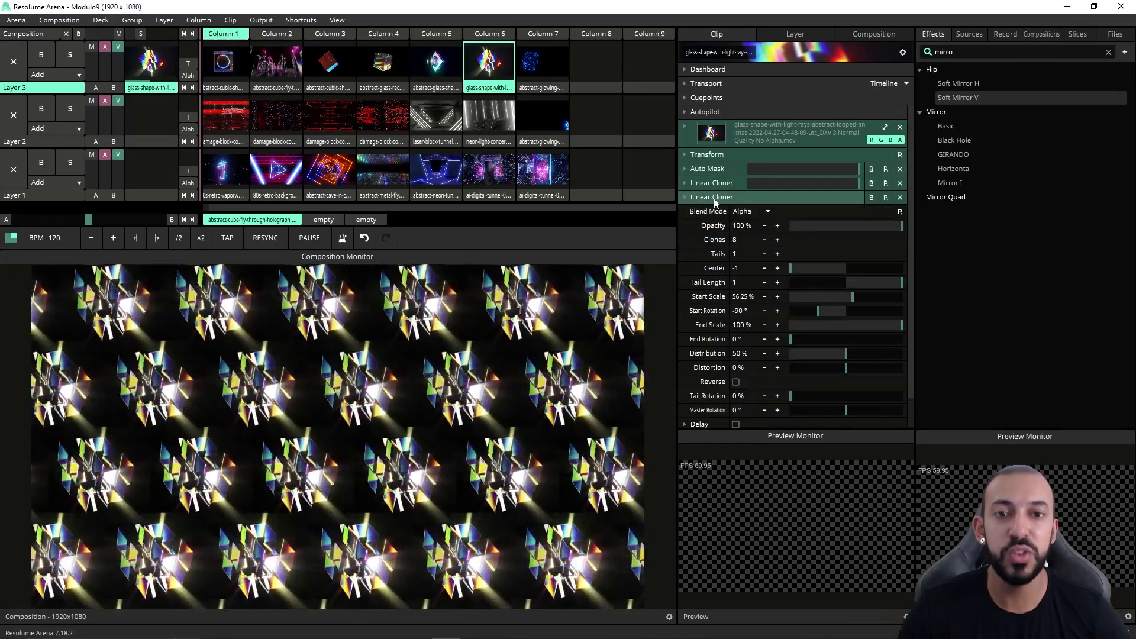
{"action": "left_click", "coordinate": [714, 198]}
{"action": "left_click", "coordinate": [714, 198]}
{"action": "left_click", "coordinate": [714, 198]}
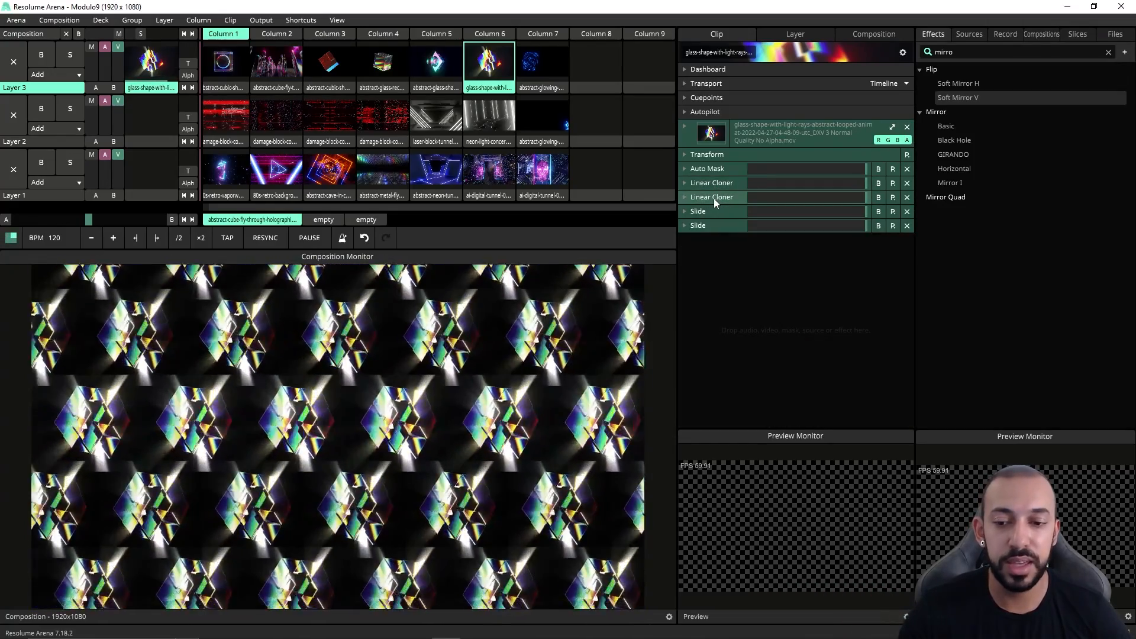